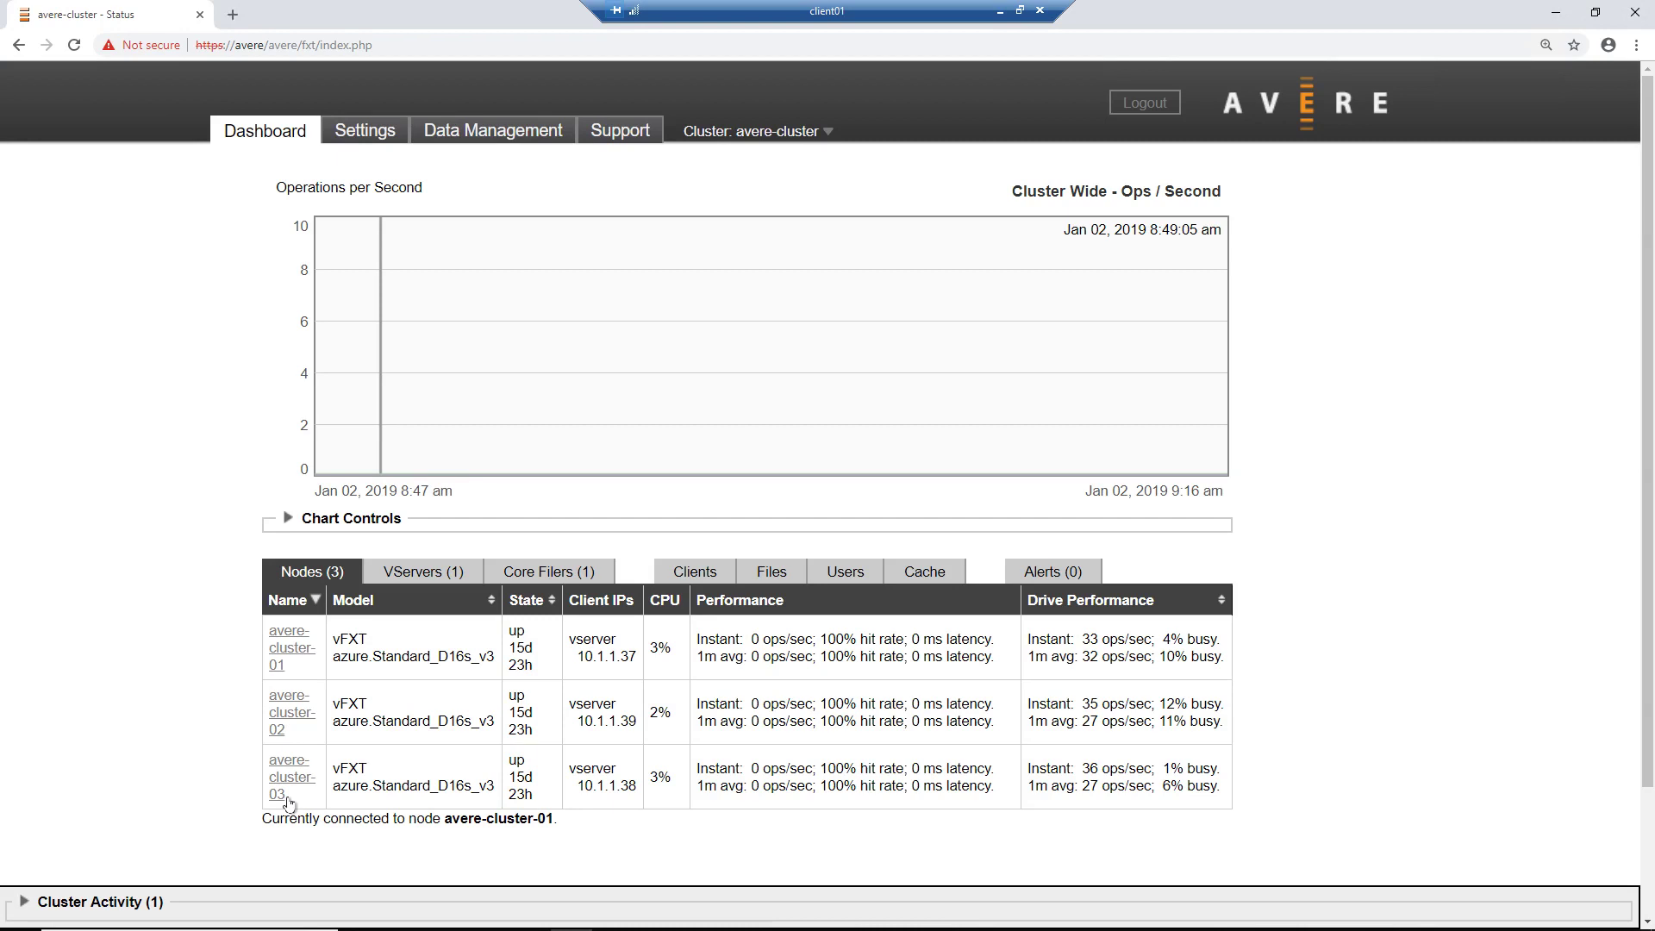
Review the cluster's VServers and core filers, and open the details of the msazure core filer
left_click(435, 580)
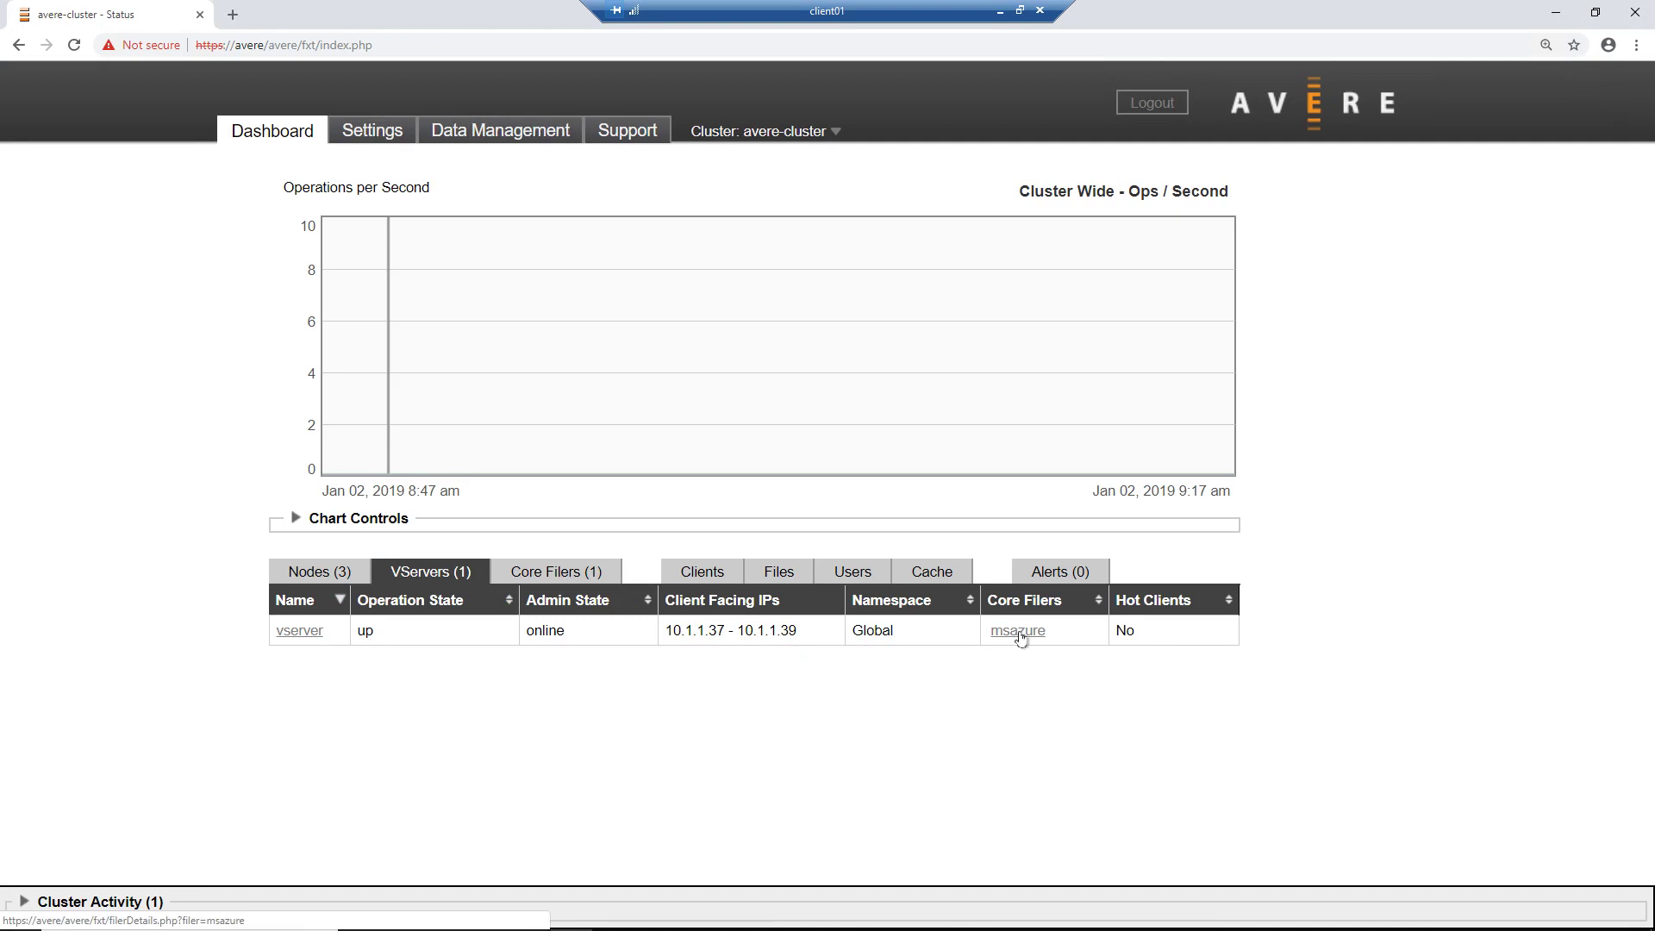
left_click(564, 575)
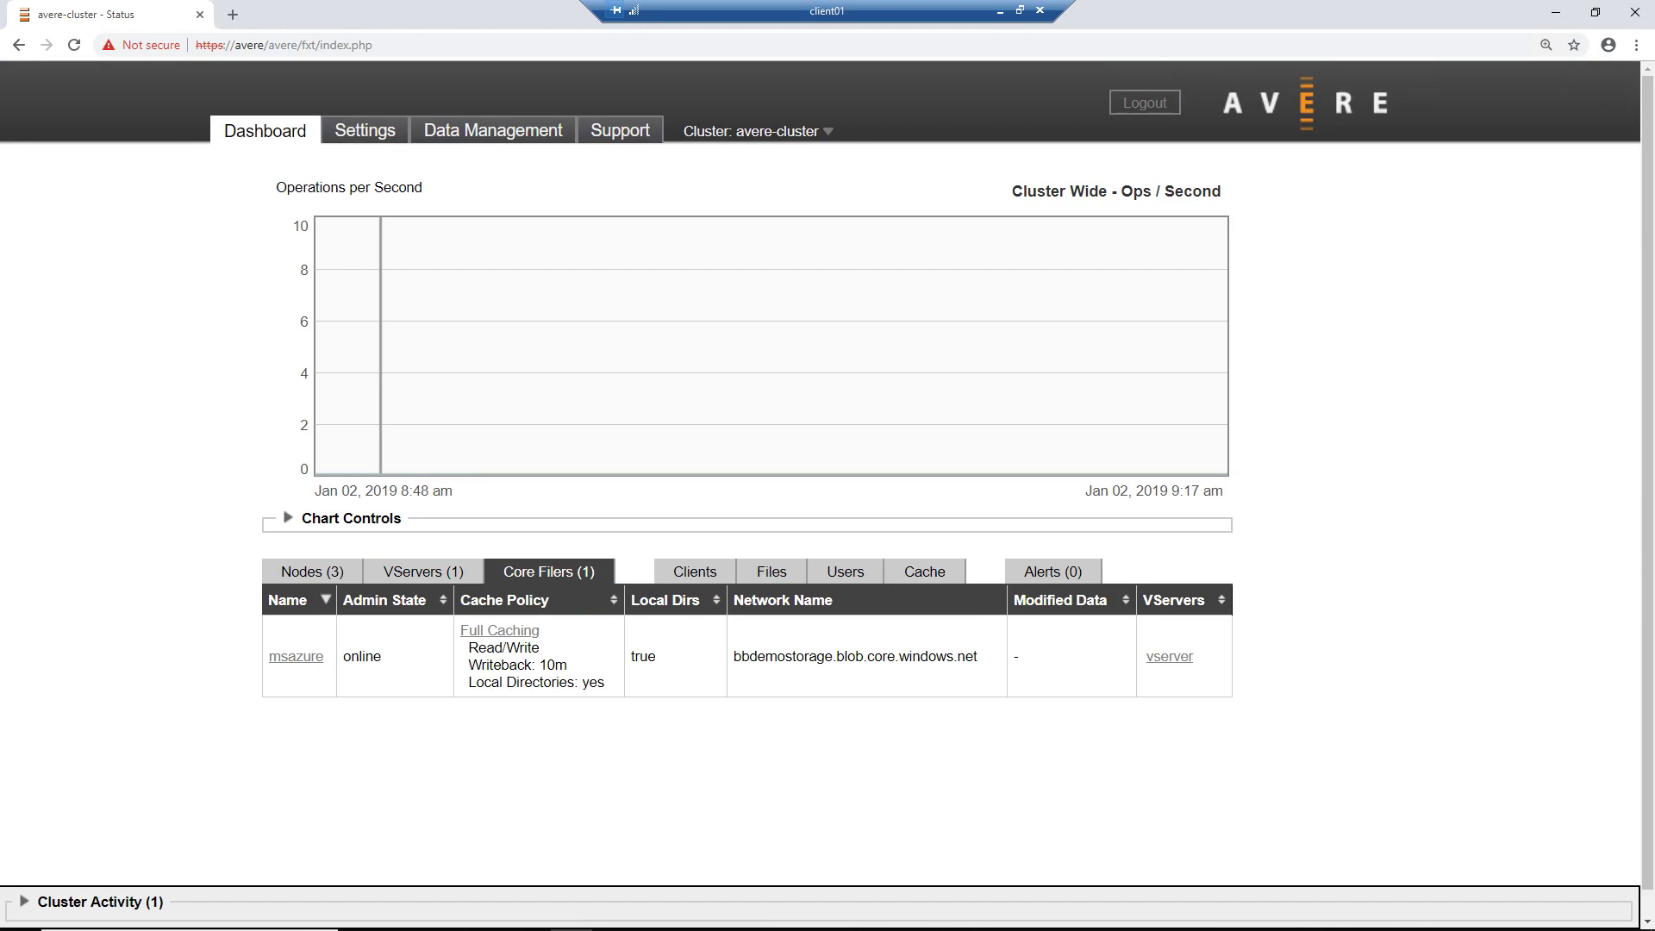
left_click(296, 657)
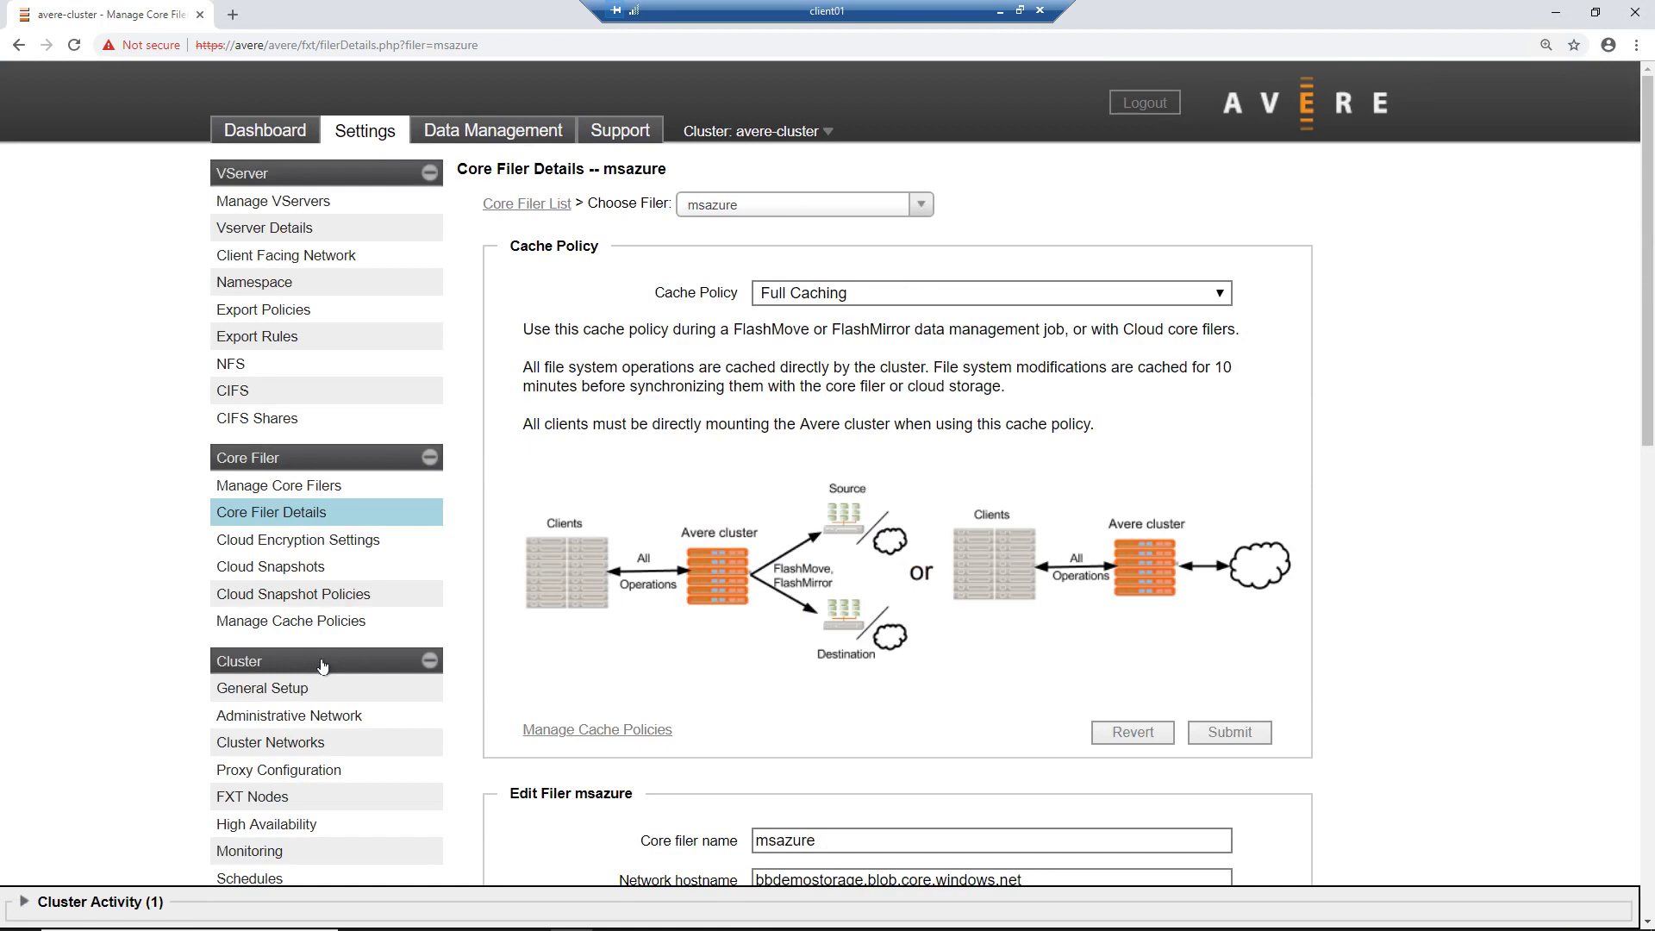
Examine msazure's core filer name, network hostname, cloud credential and cloud details, and open the VServer namespace settings
scroll(770, 565, "down", 1)
scroll(770, 565, "down", 4)
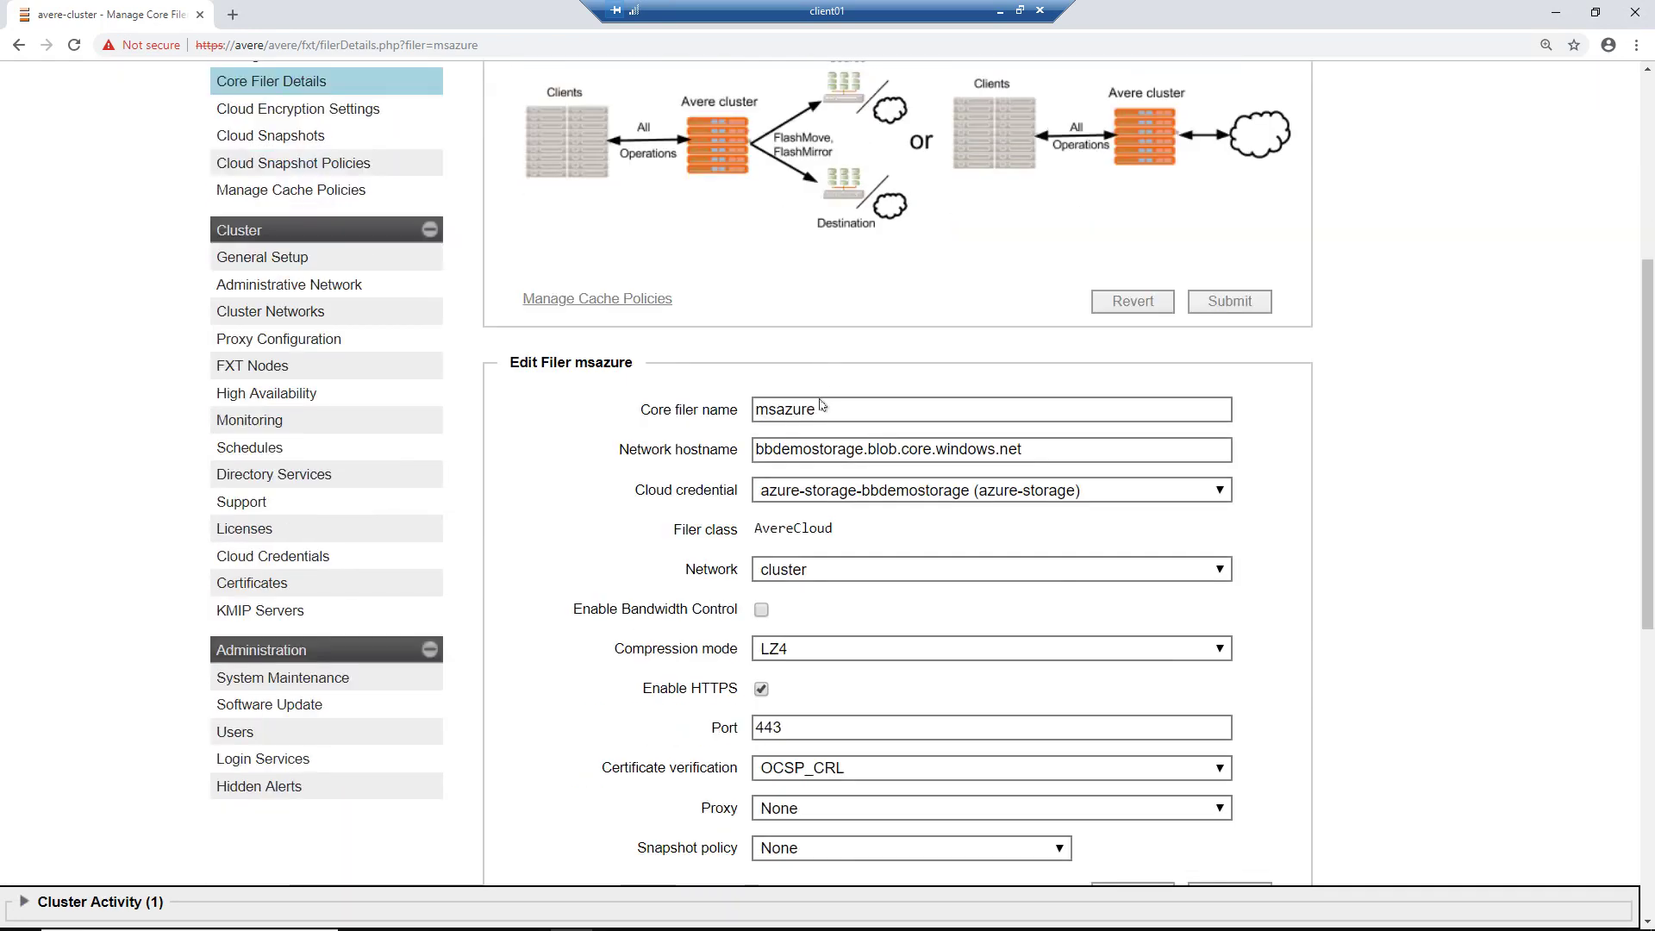
double_click(830, 409)
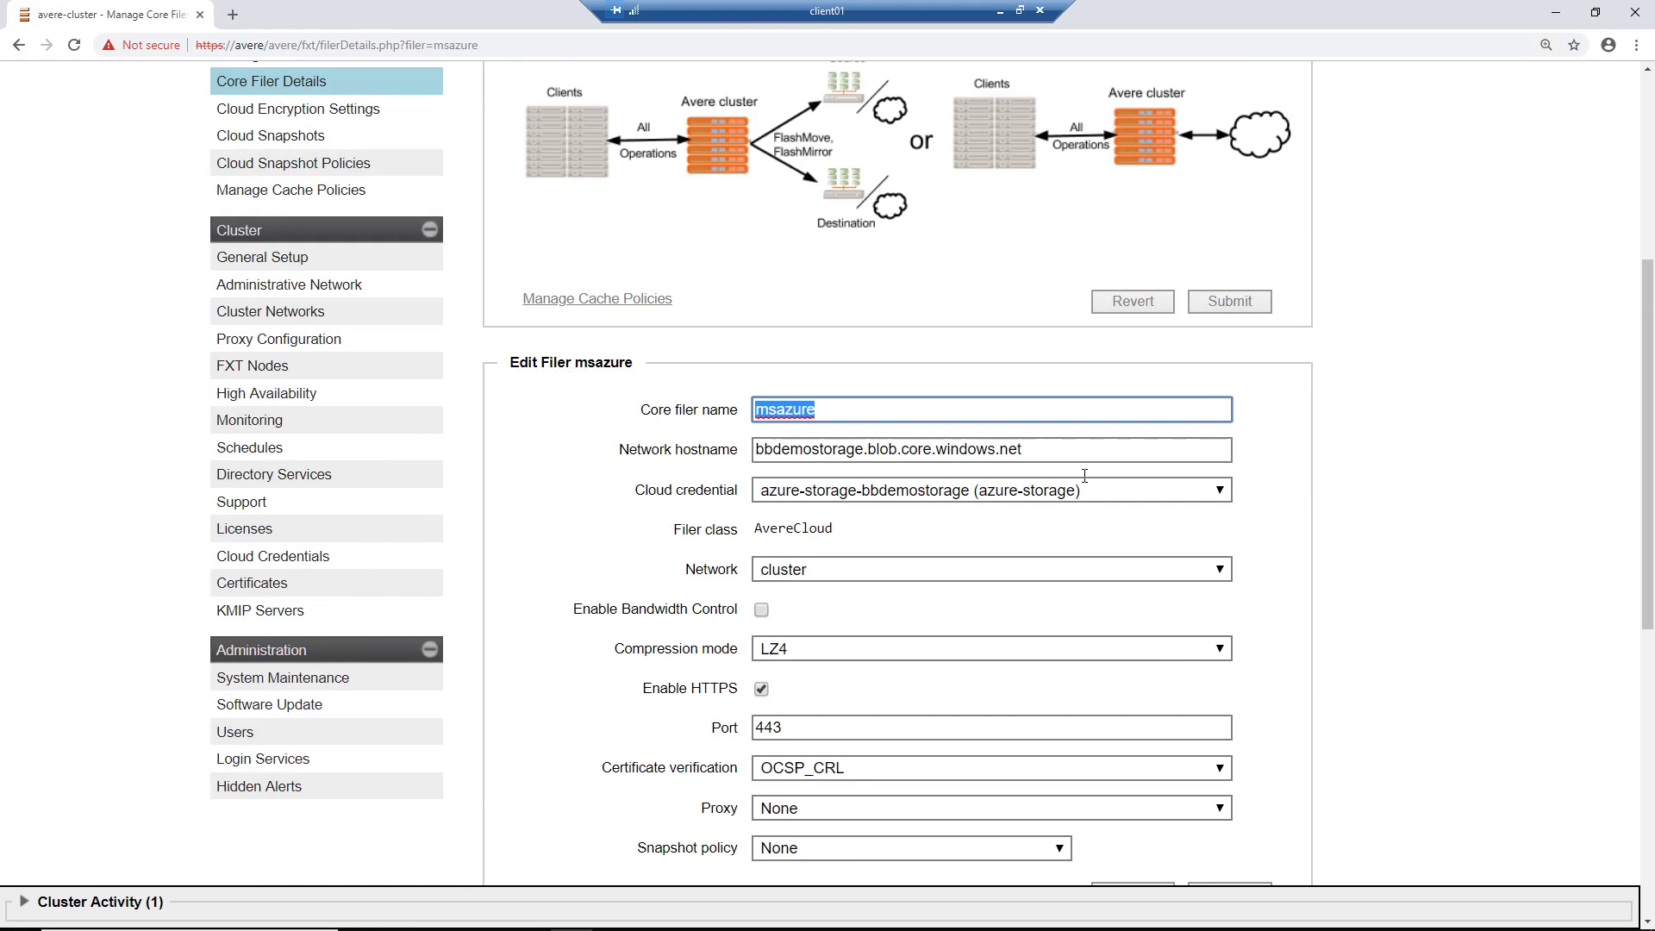
left_click(1029, 453)
left_click_drag(1023, 449, 747, 470)
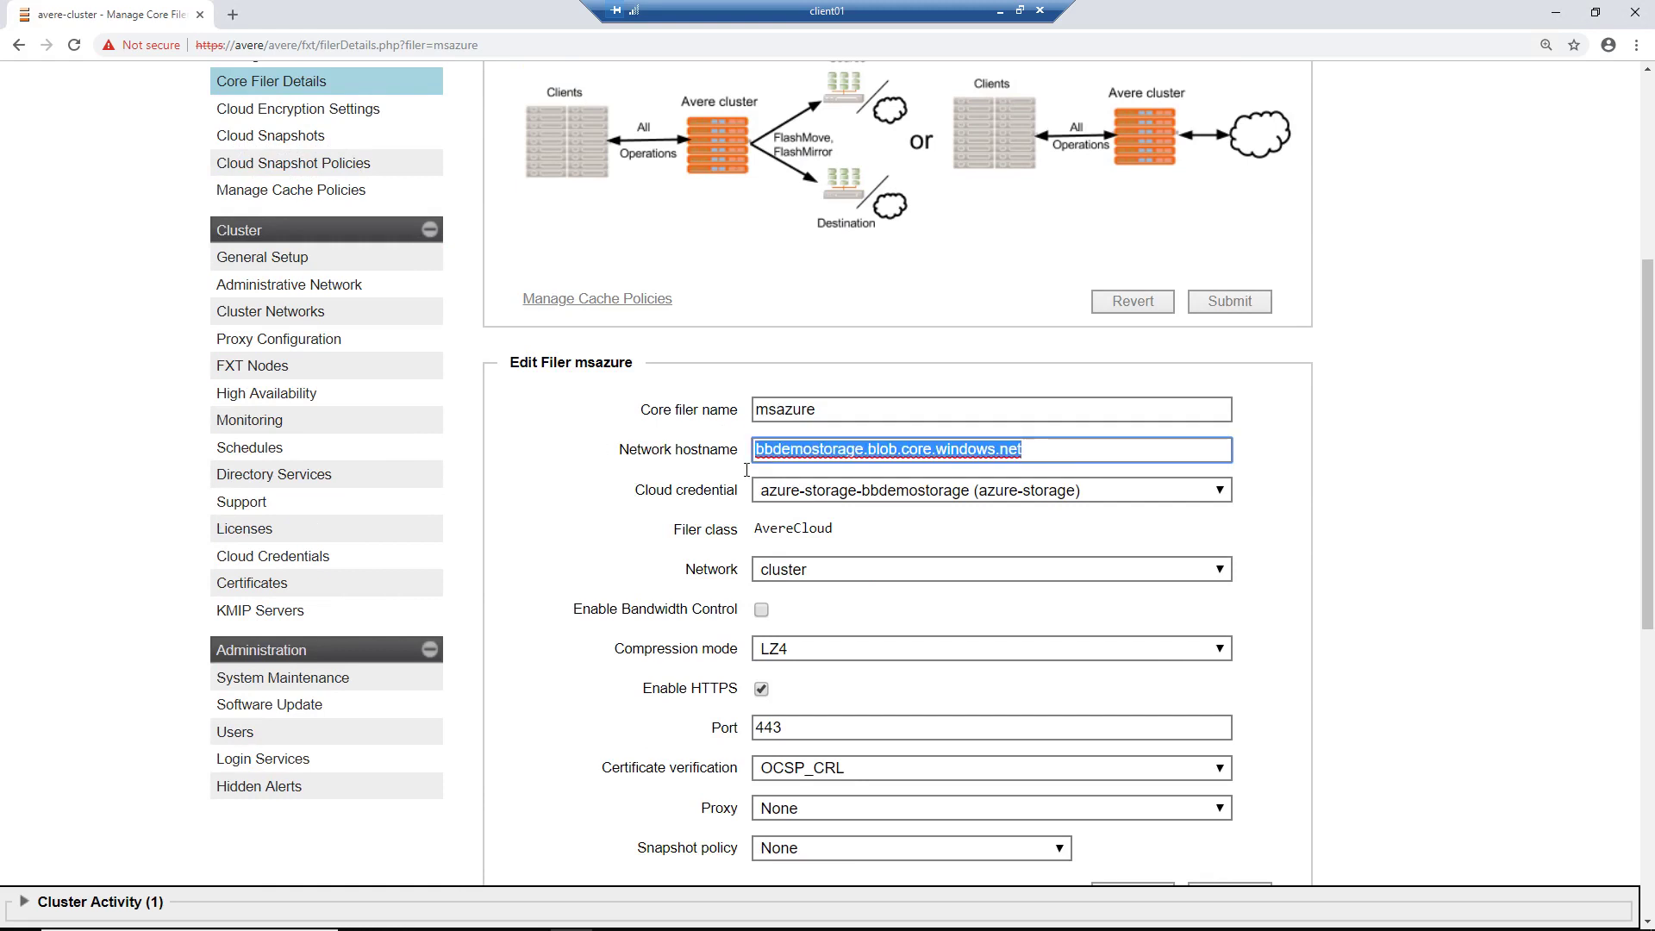
left_click(1197, 491)
left_click(1088, 514)
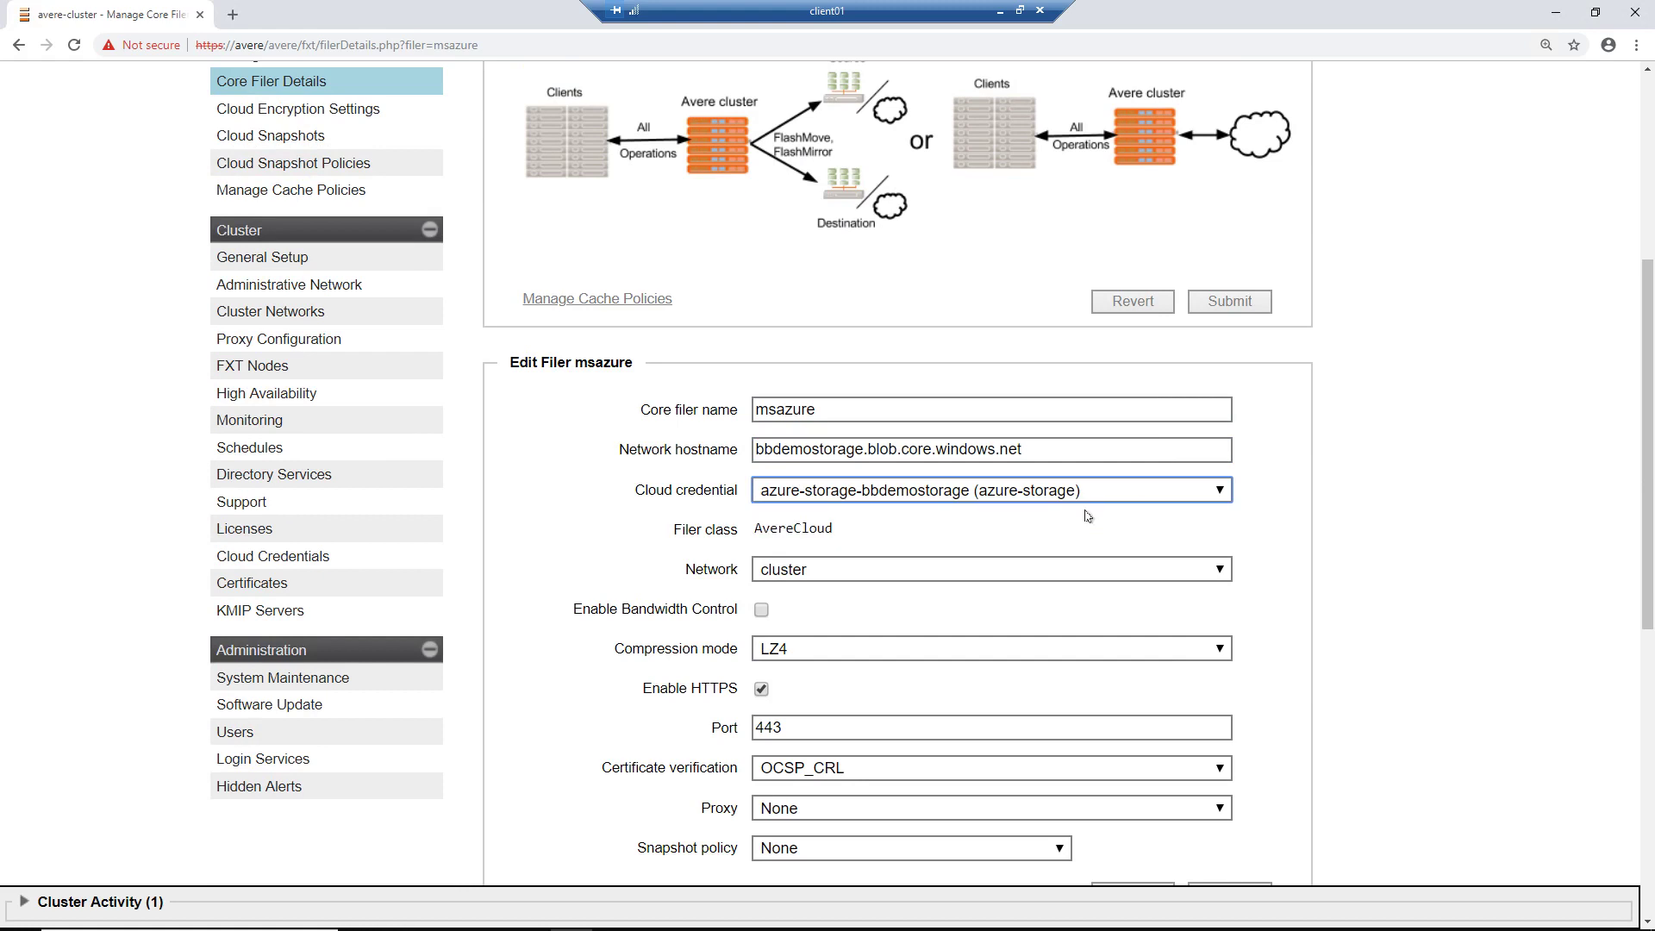
scroll(1088, 516, "down", 4)
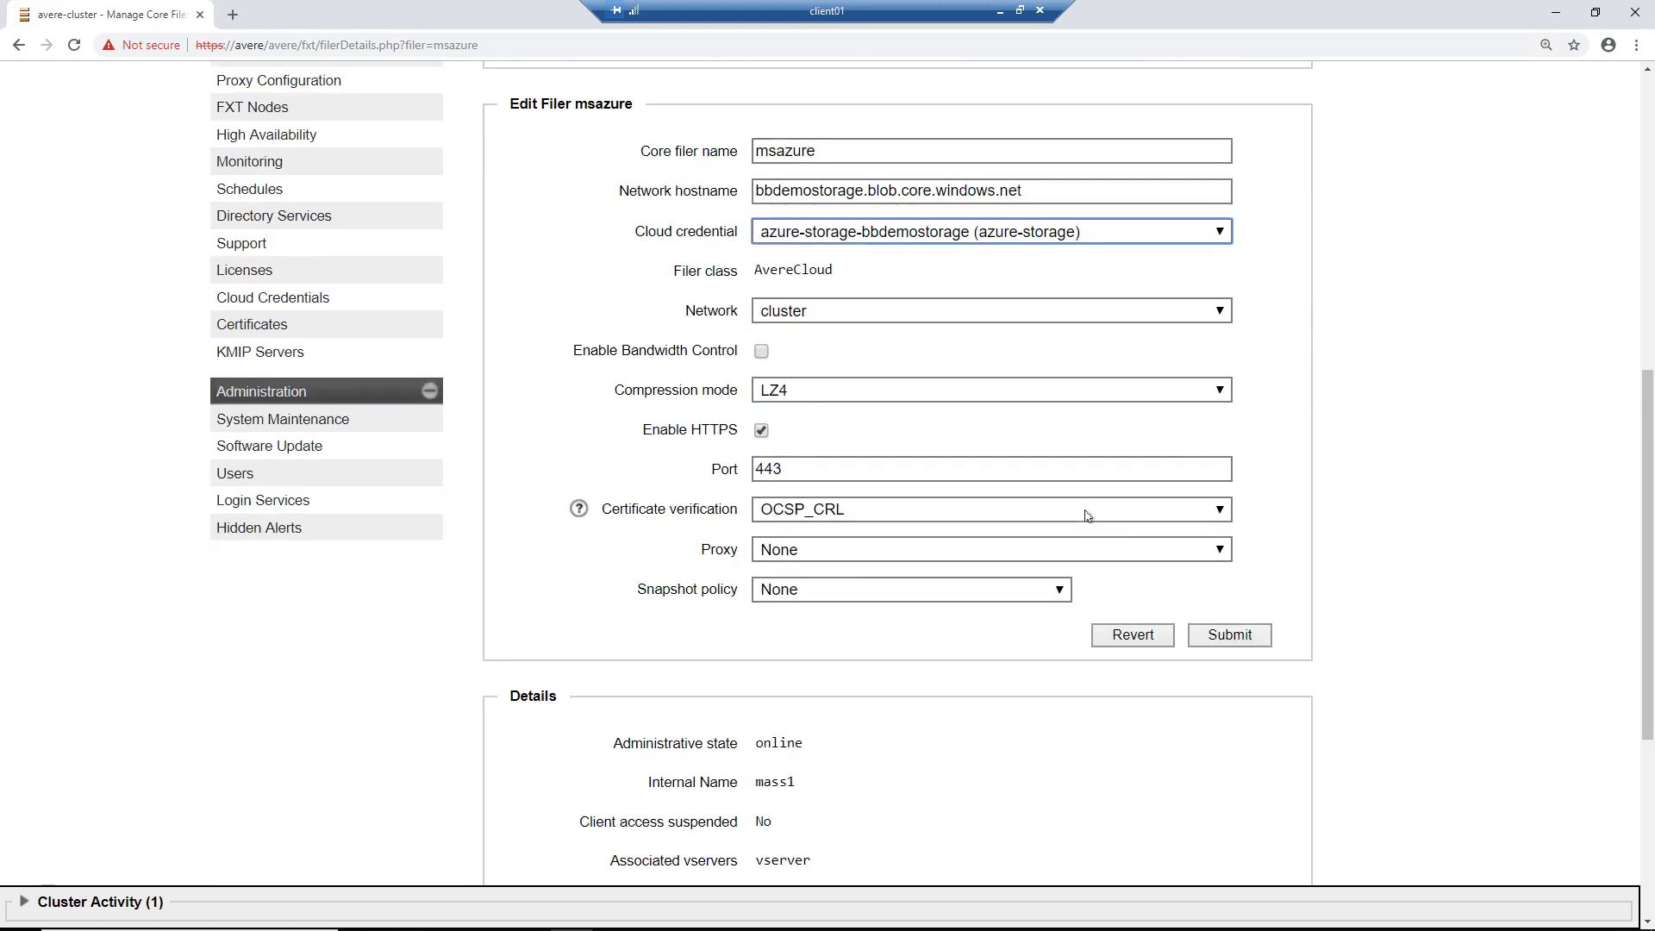
scroll(1088, 516, "down", 3)
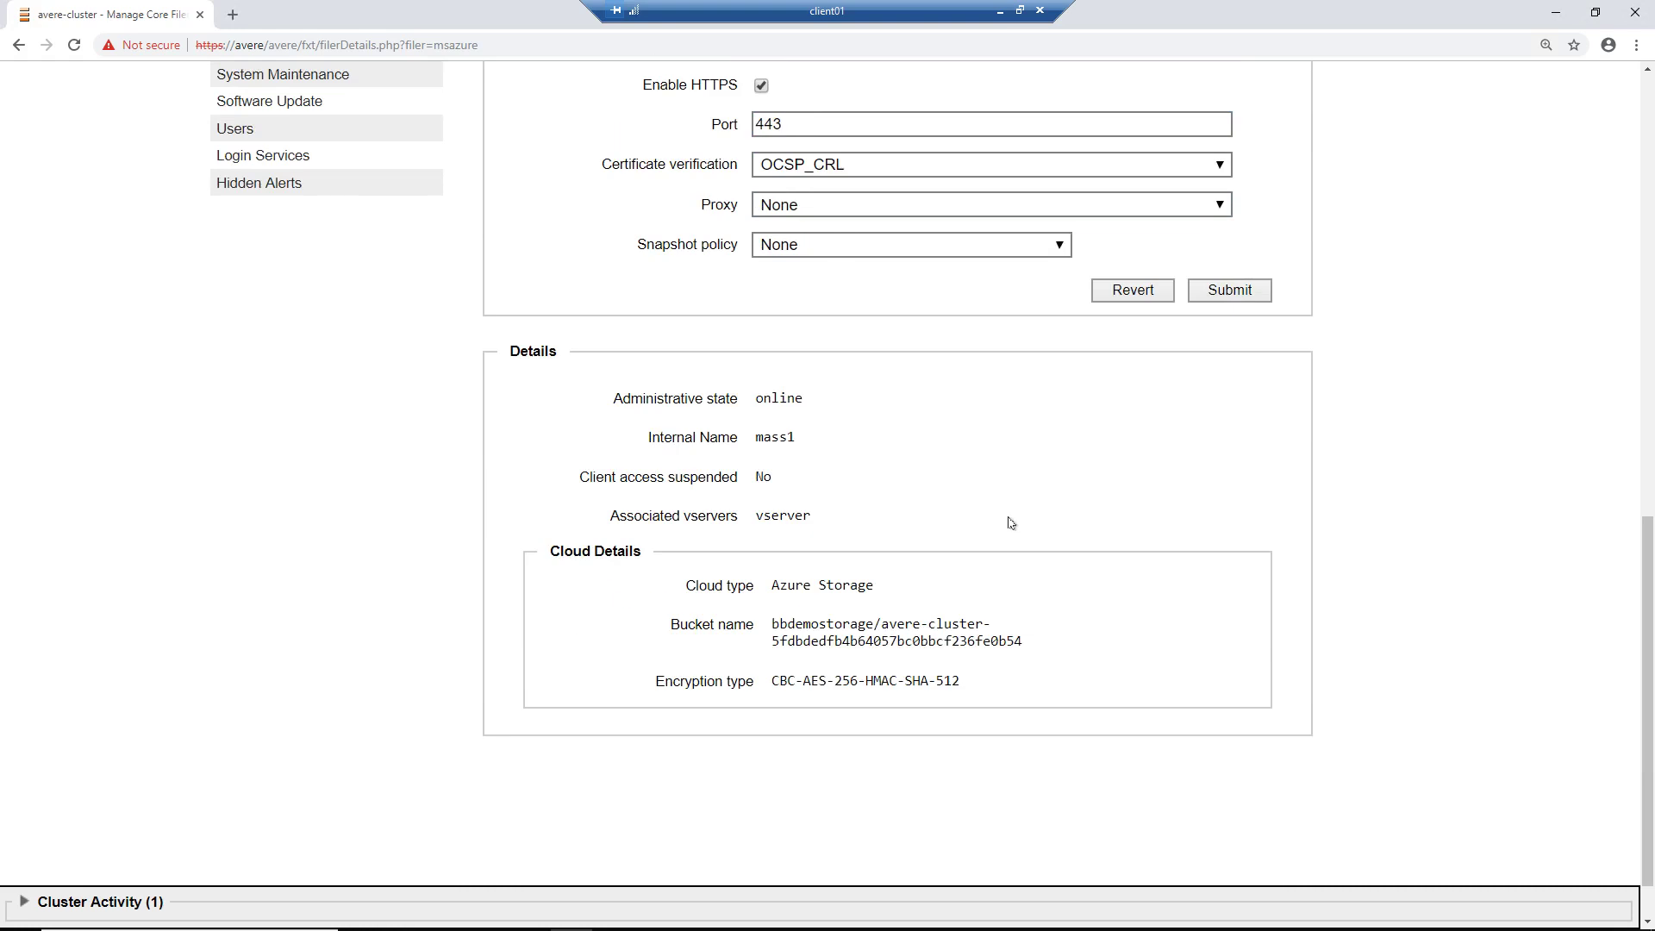
scroll(1011, 524, "up", 12)
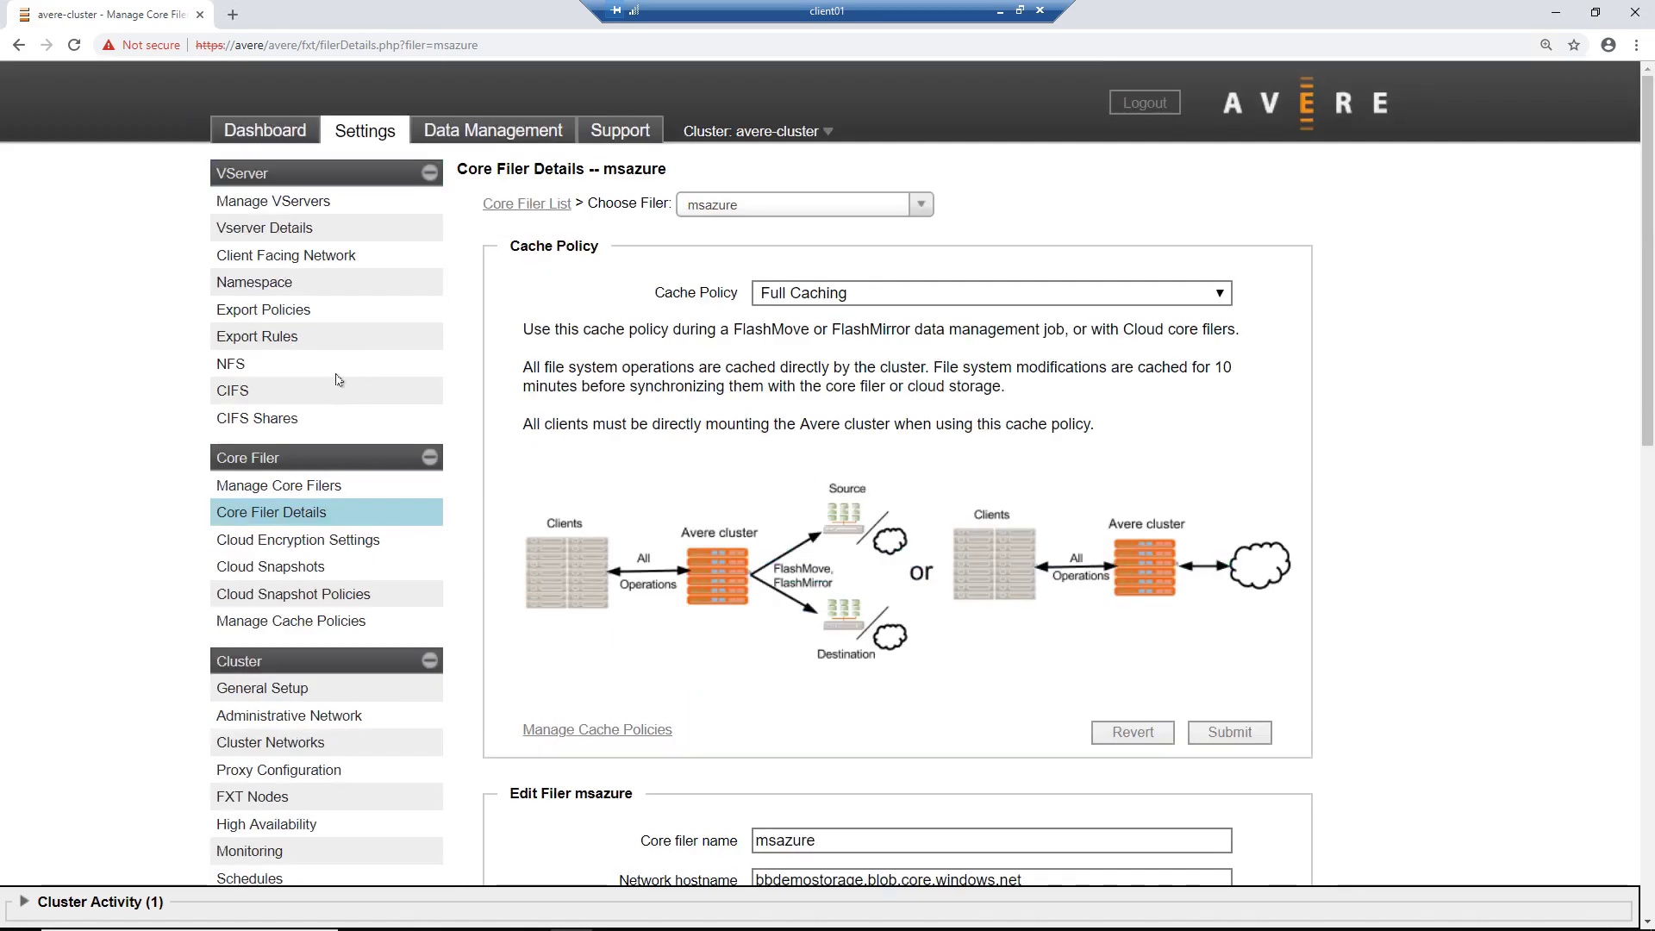
left_click(269, 288)
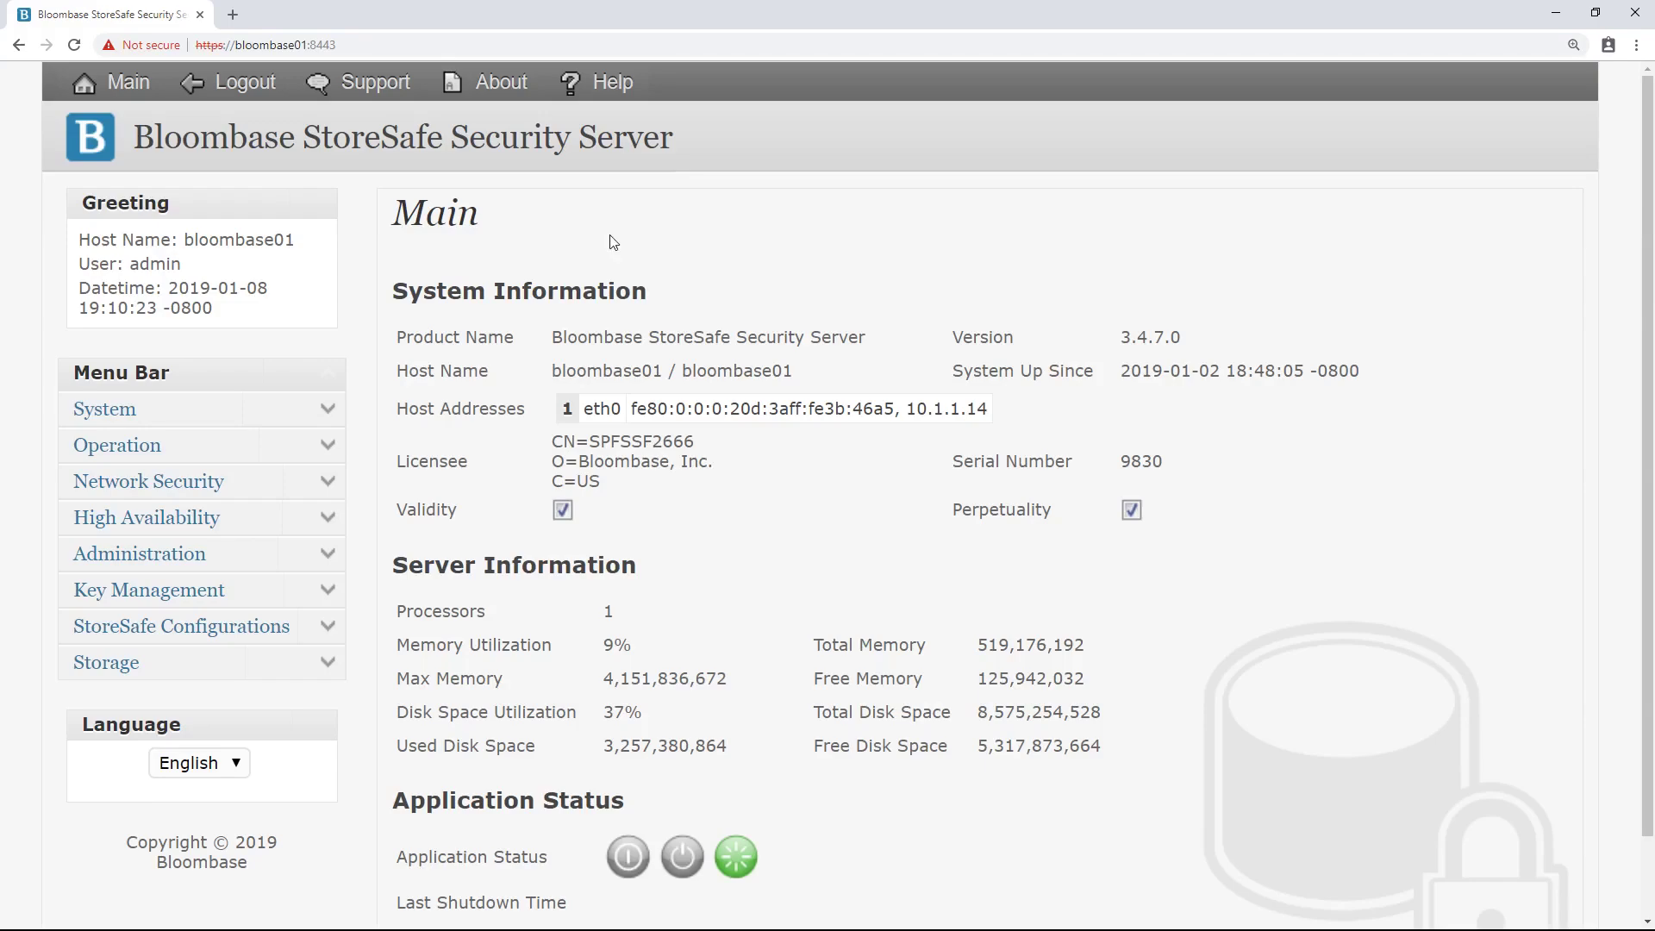
In the Bloombase StoreSafe console, find the physical storage configurations and open averenfs01 for modification
scroll(500, 198, "down", 1)
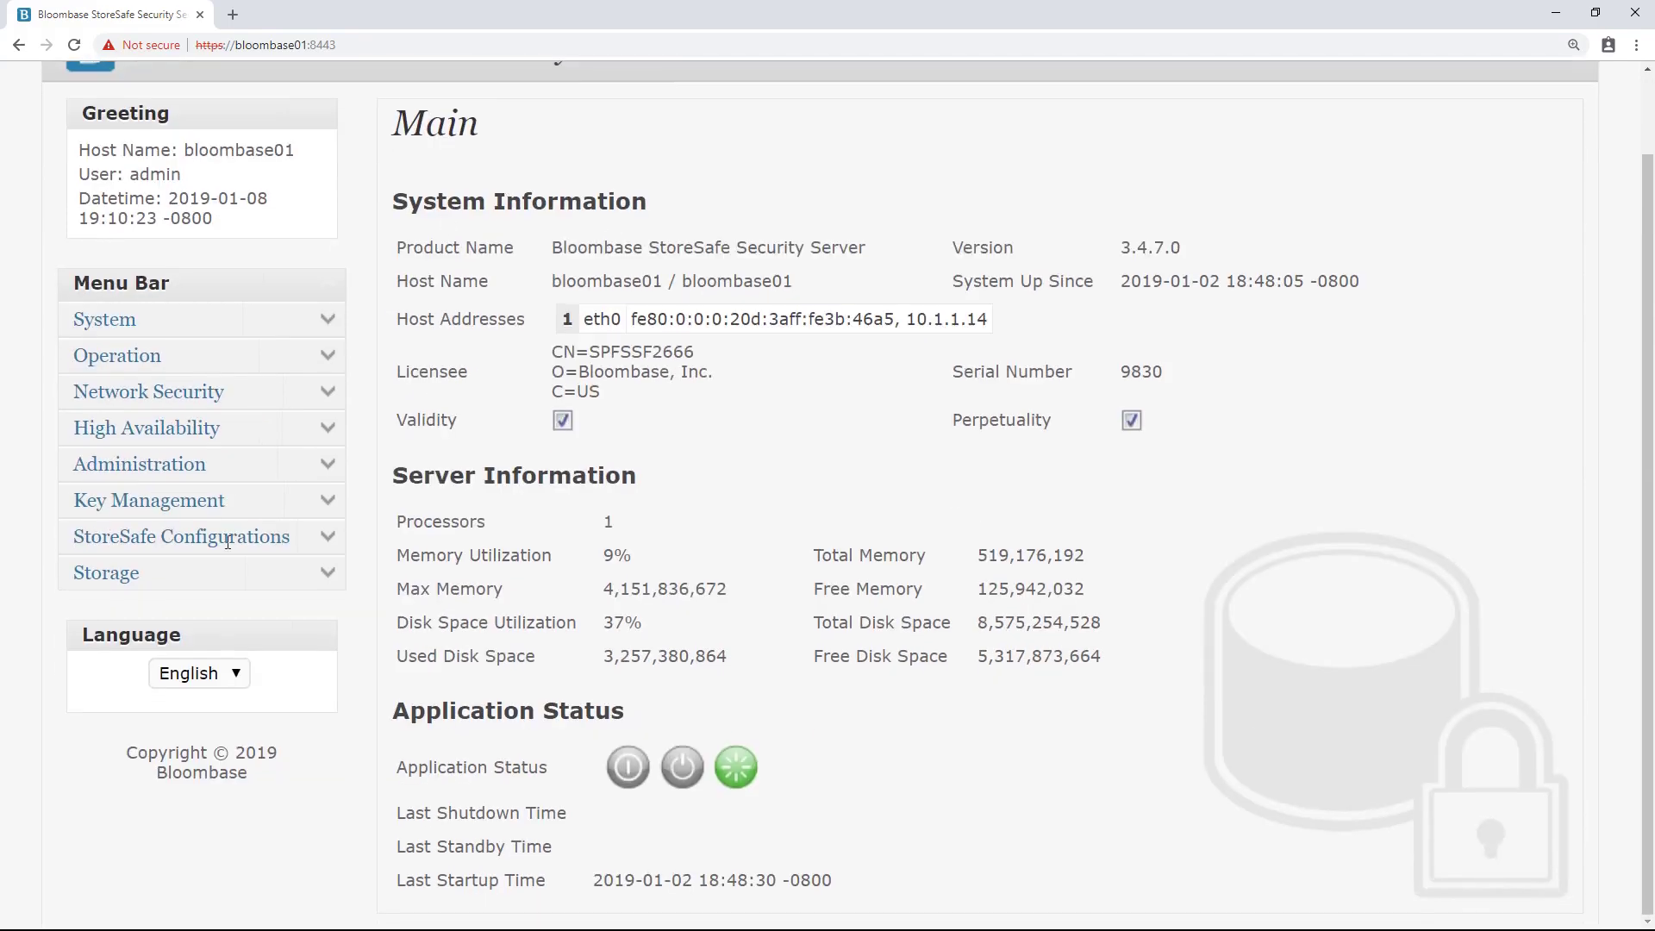
left_click(320, 574)
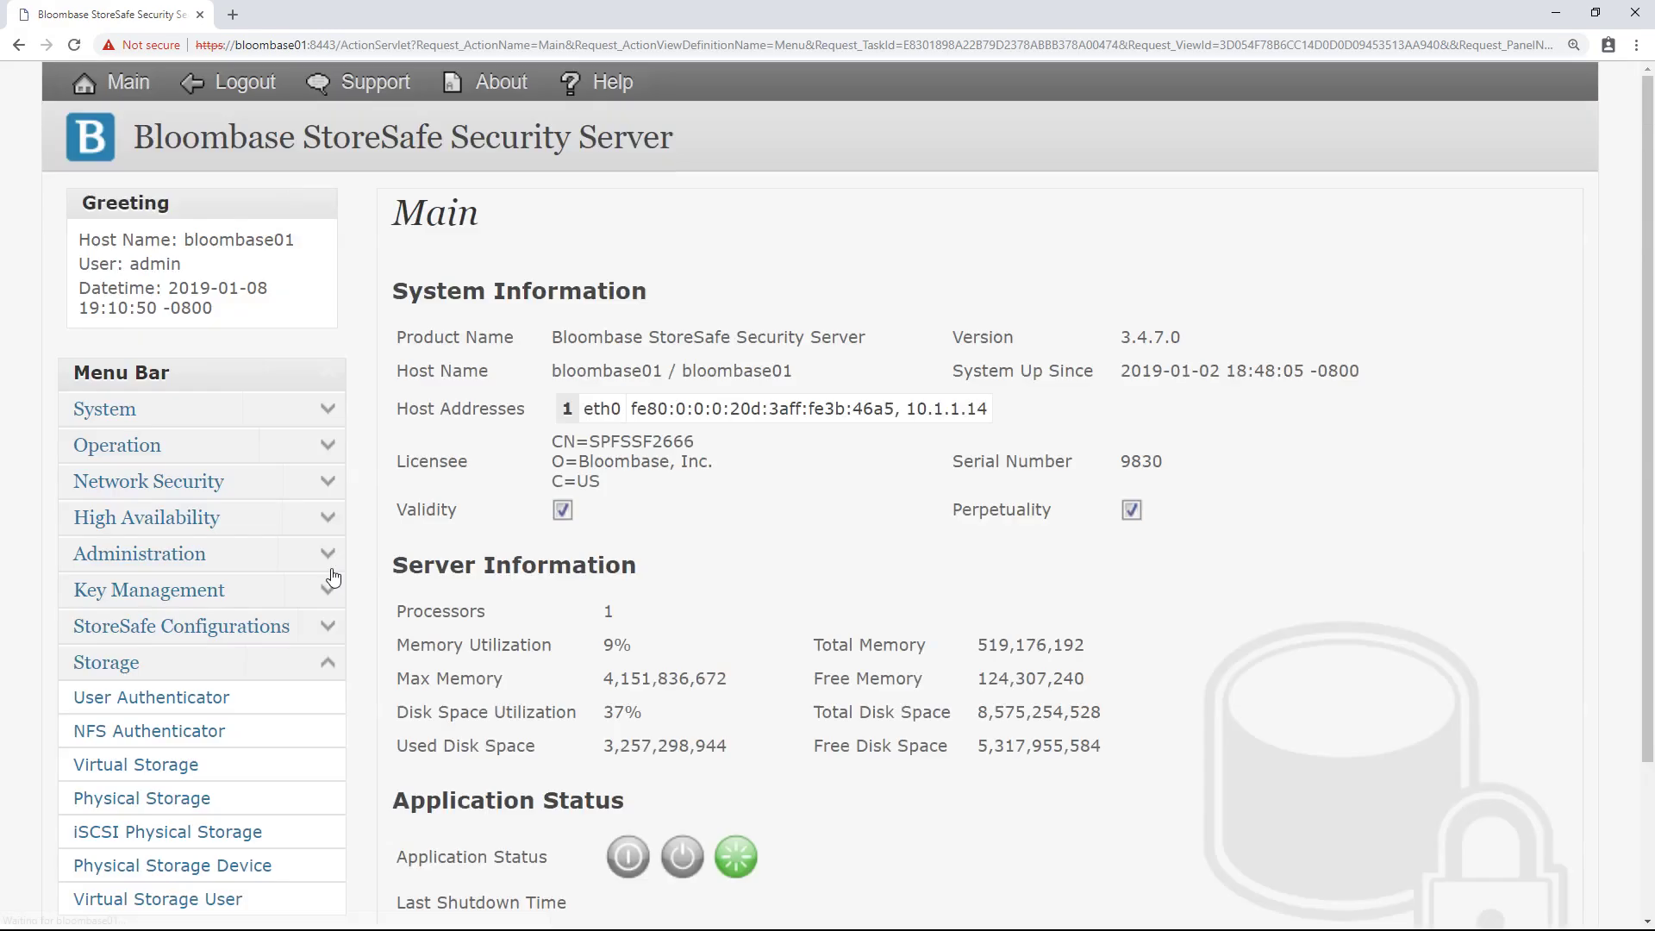
left_click(164, 800)
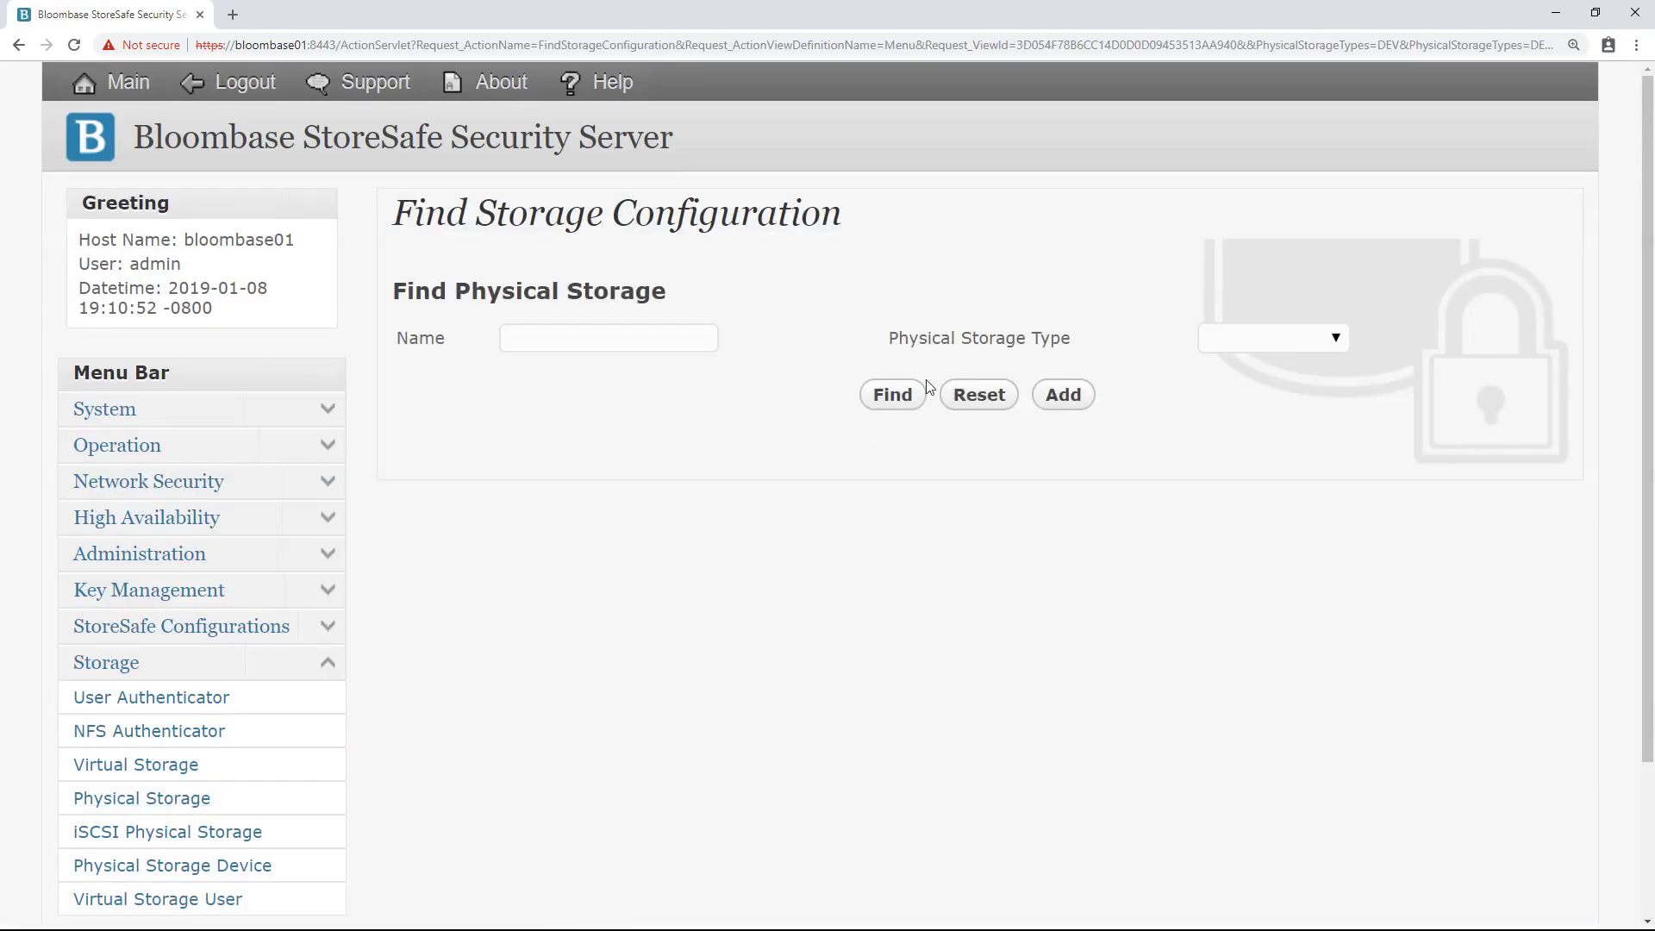
left_click(907, 398)
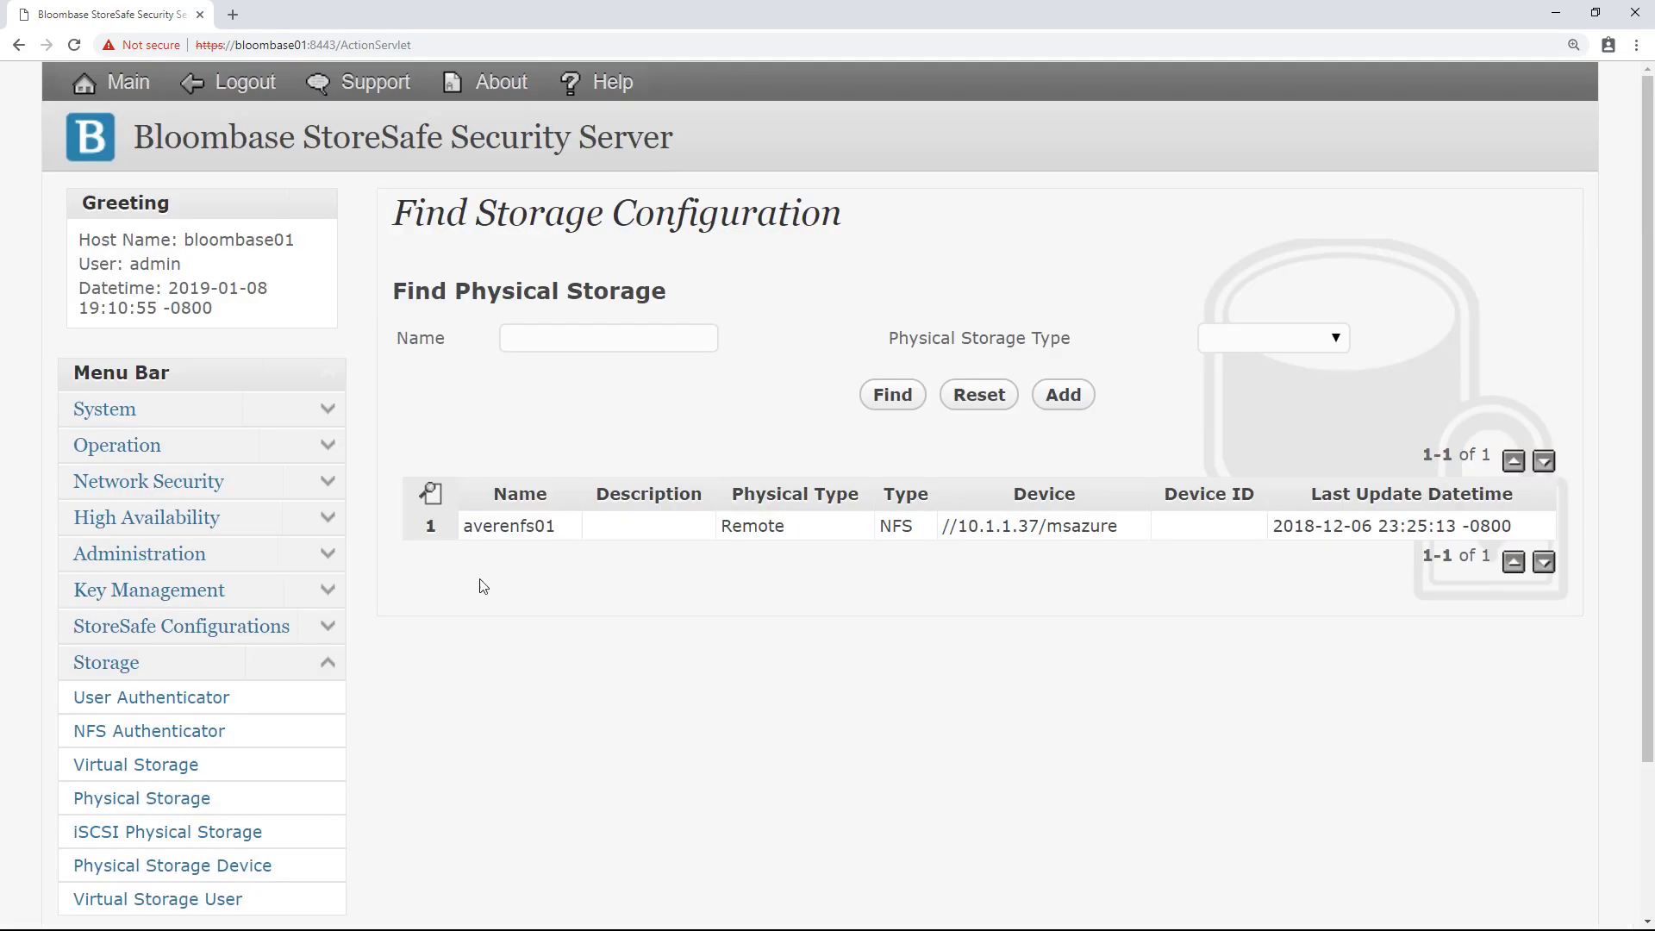
left_click(535, 530)
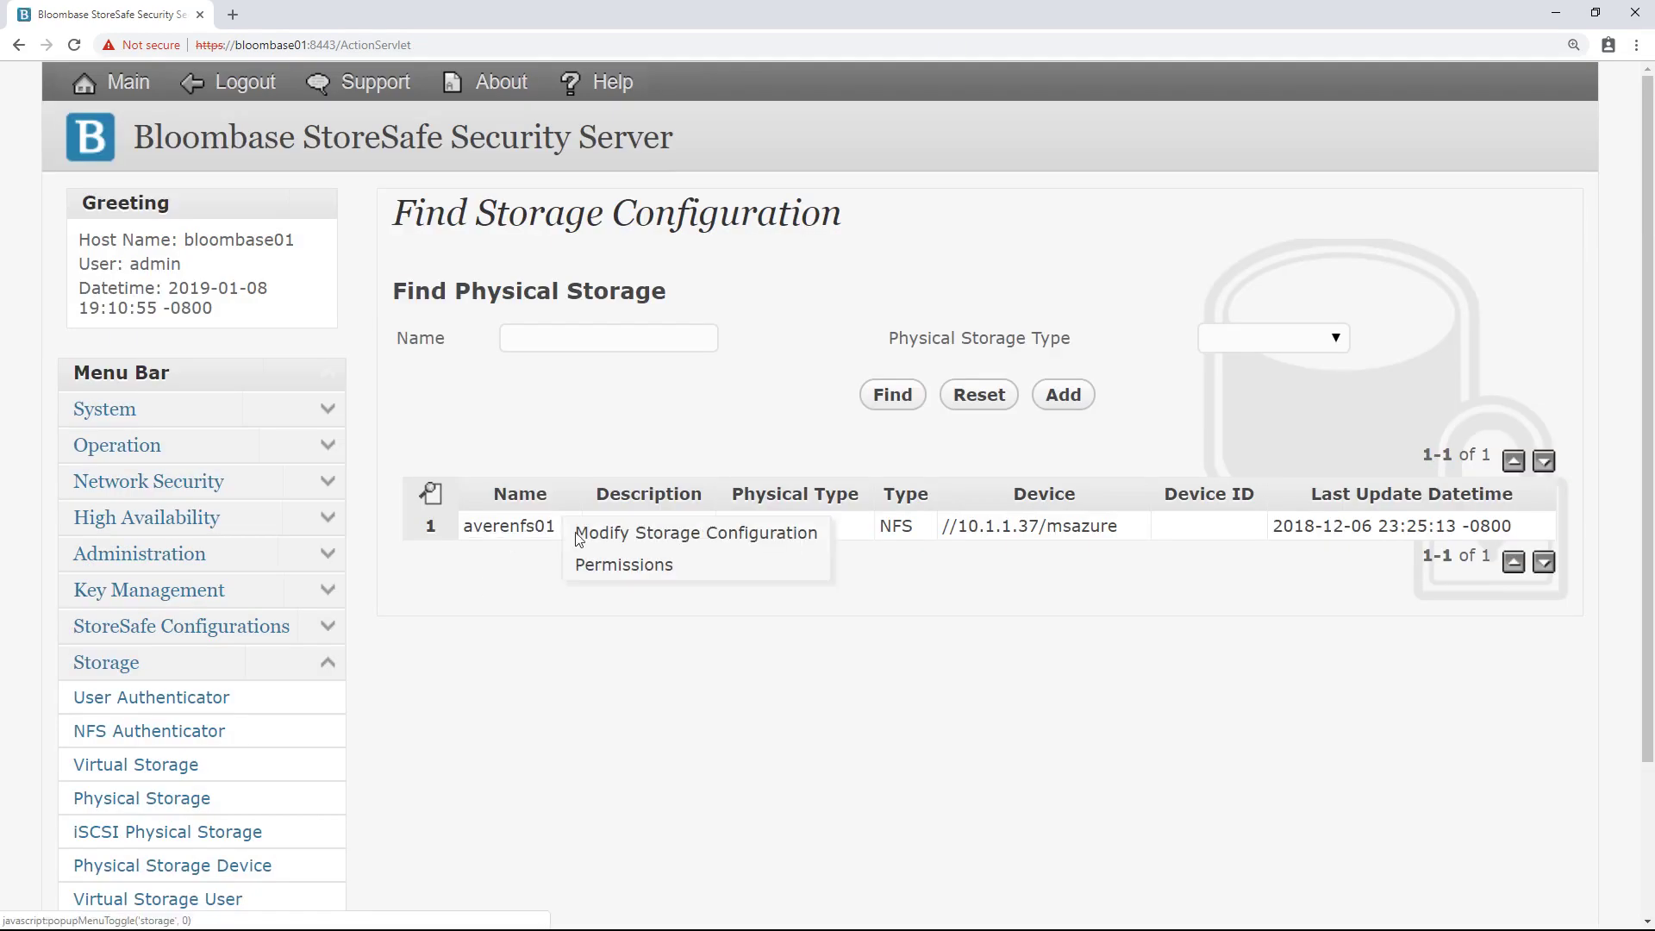
left_click(608, 534)
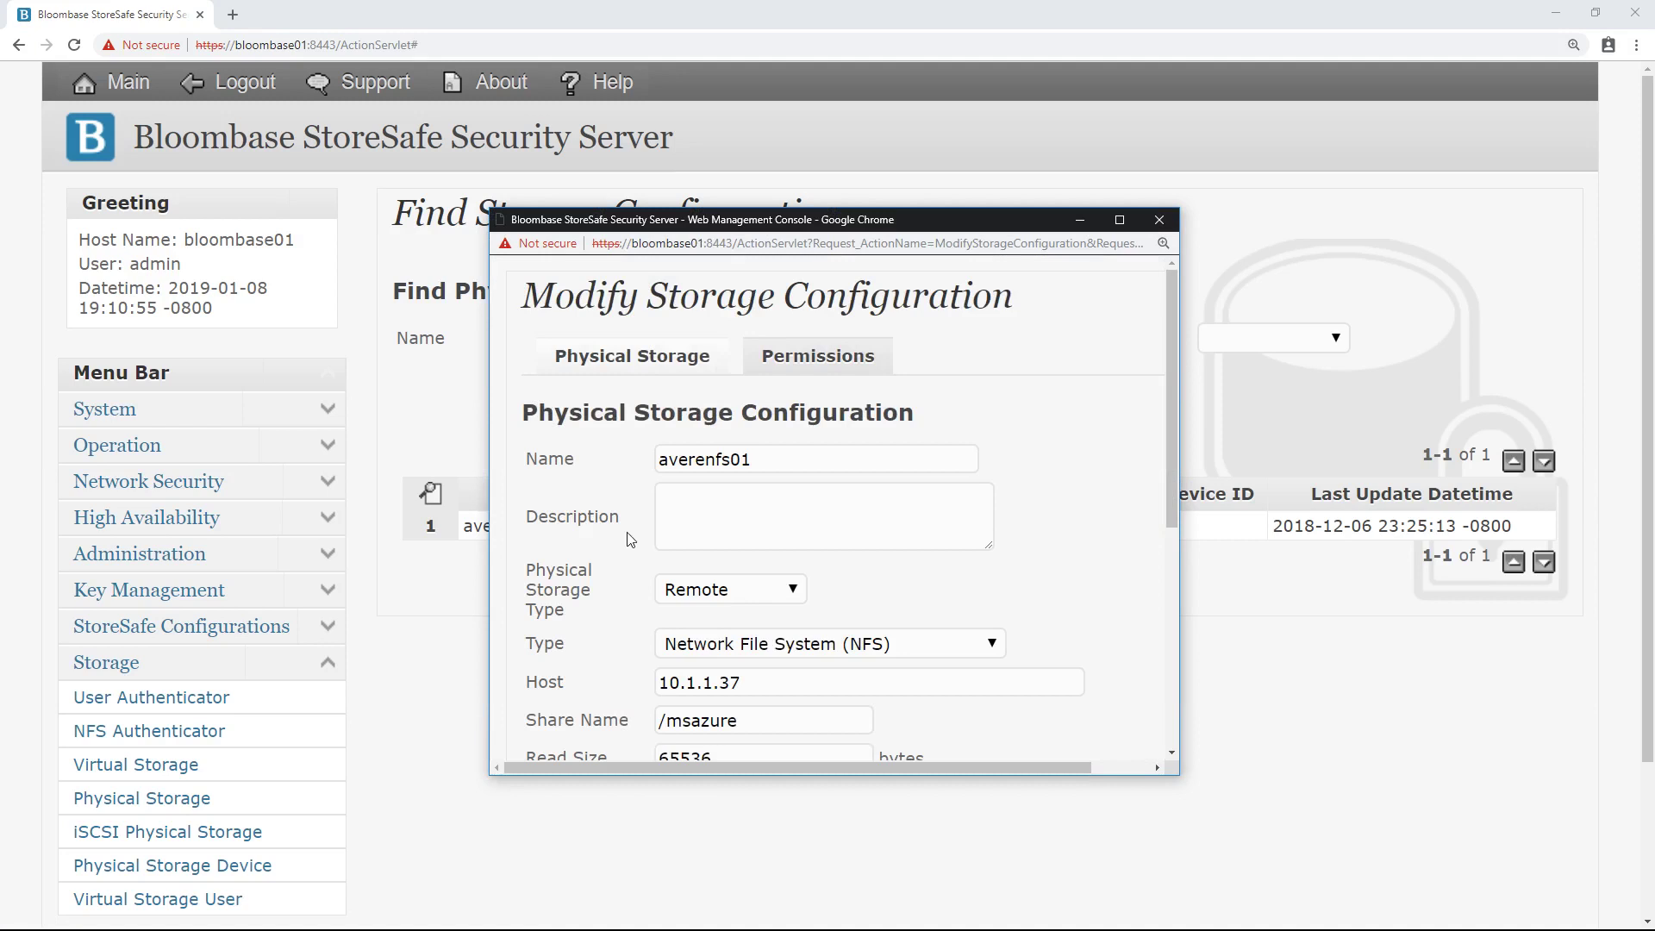
Examine the physical storage's name, description and available storage types, keeping Remote selected
left_click(779, 467)
left_click_drag(778, 467, 649, 496)
left_click(724, 521)
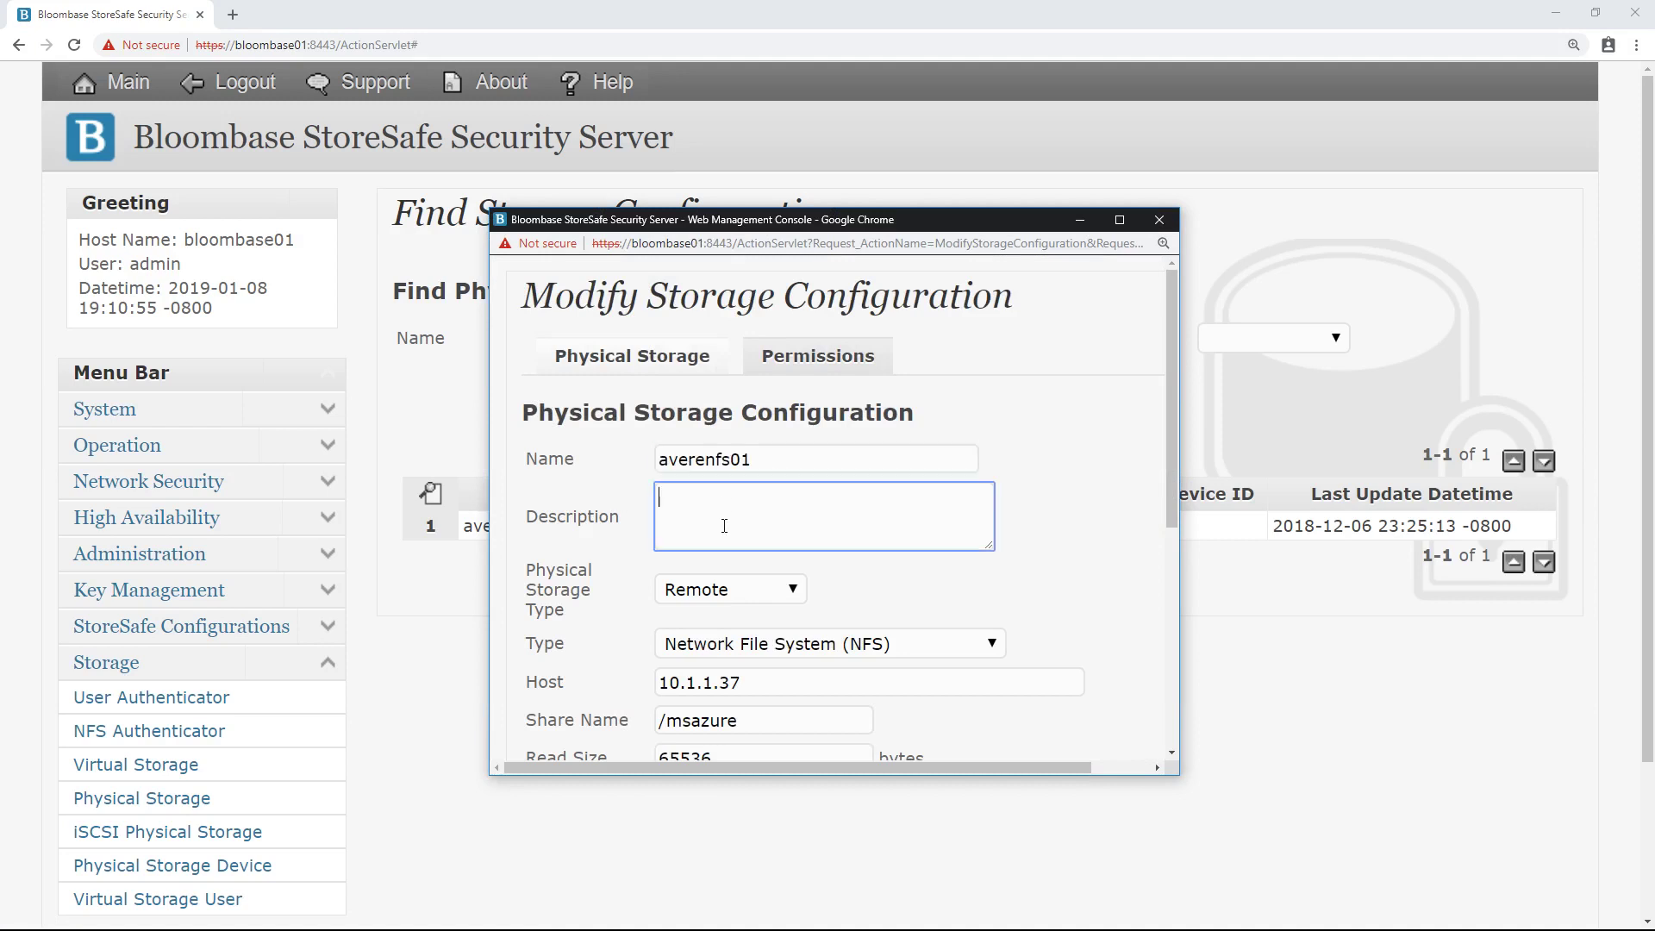
scroll(727, 518, "down", 1)
scroll(727, 518, "down", 1)
left_click(768, 422)
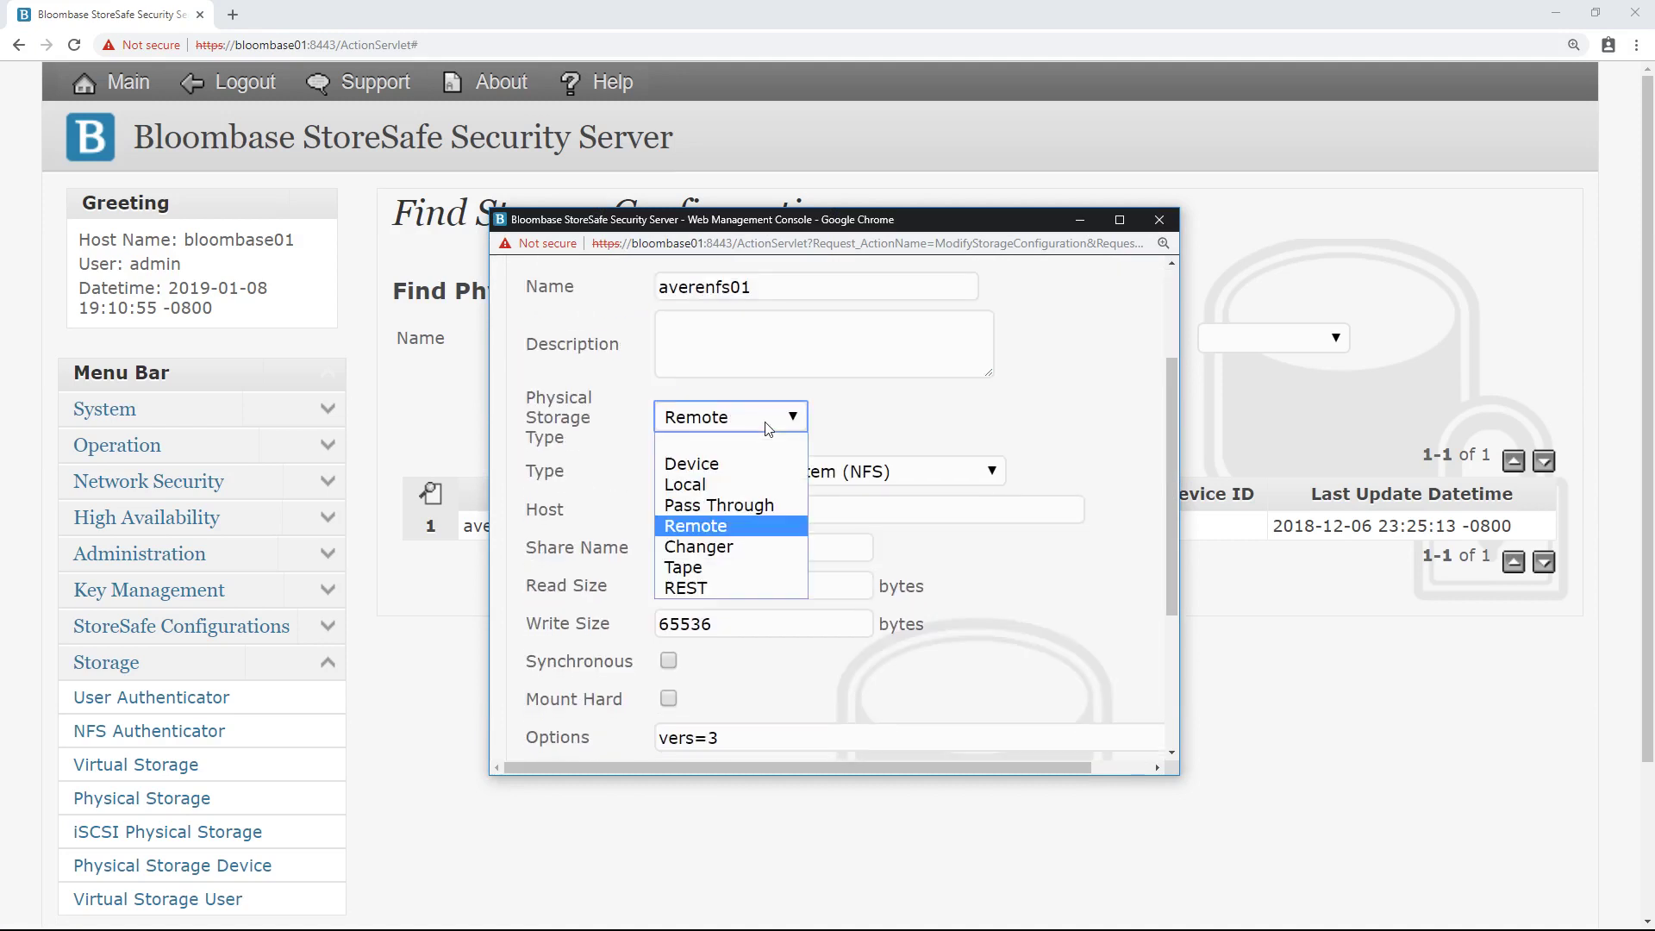
left_click(713, 526)
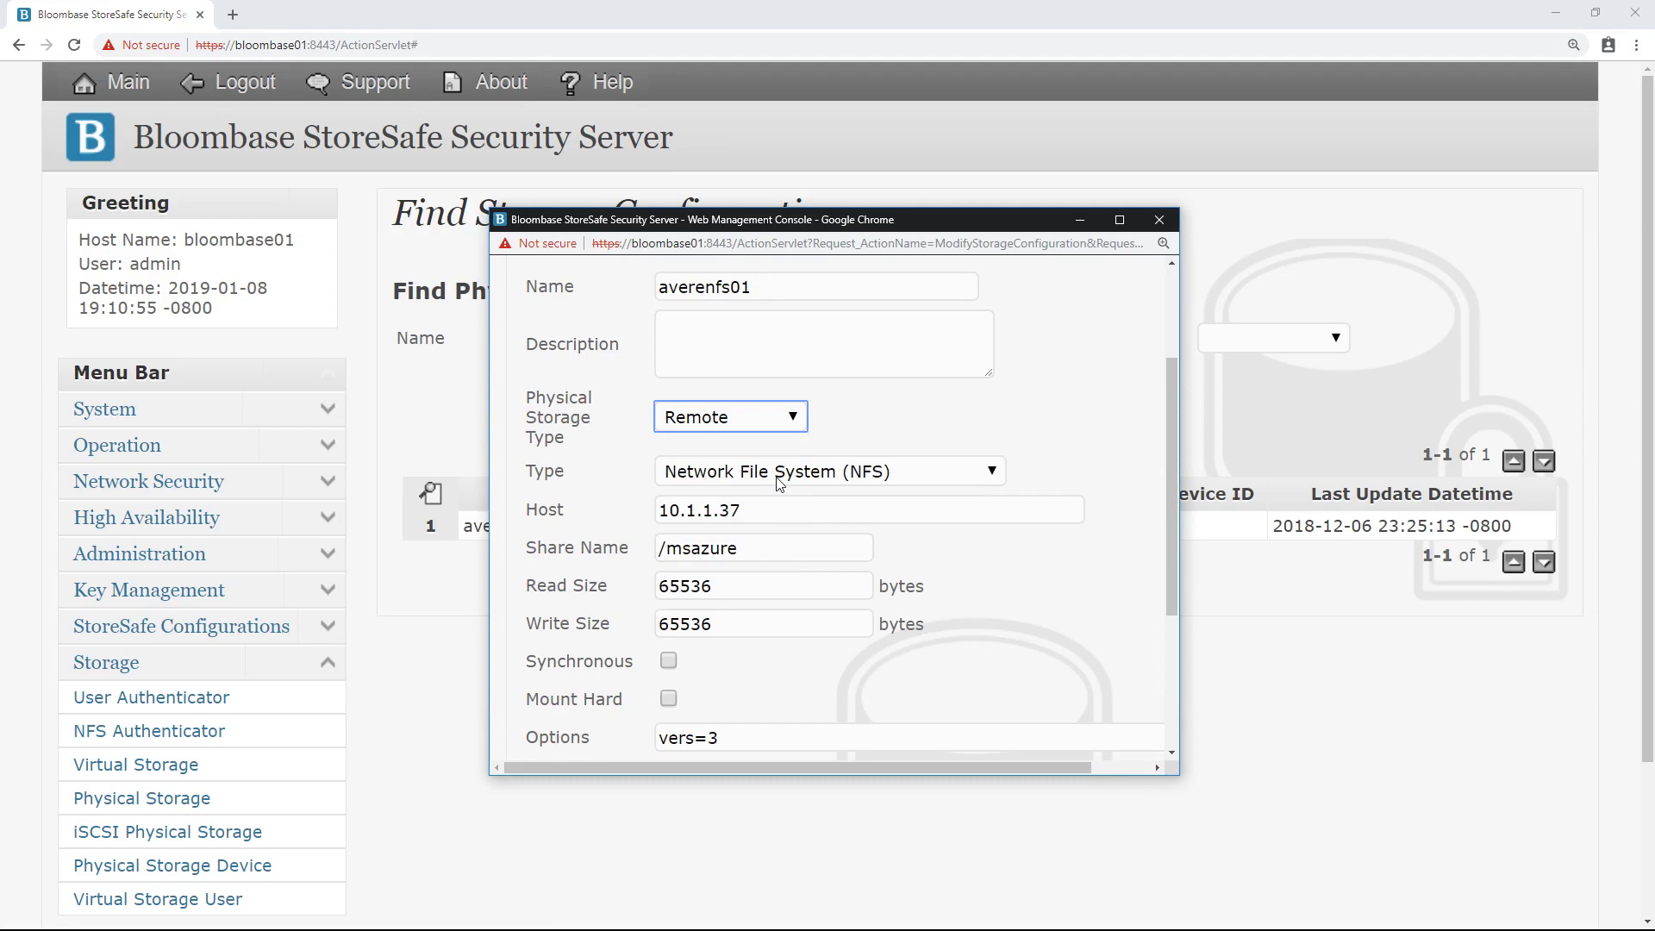
Examine the physical storage's network type, host, share name and mount options, and close its configuration without submitting
left_click(778, 480)
left_click(762, 523)
left_click(763, 511)
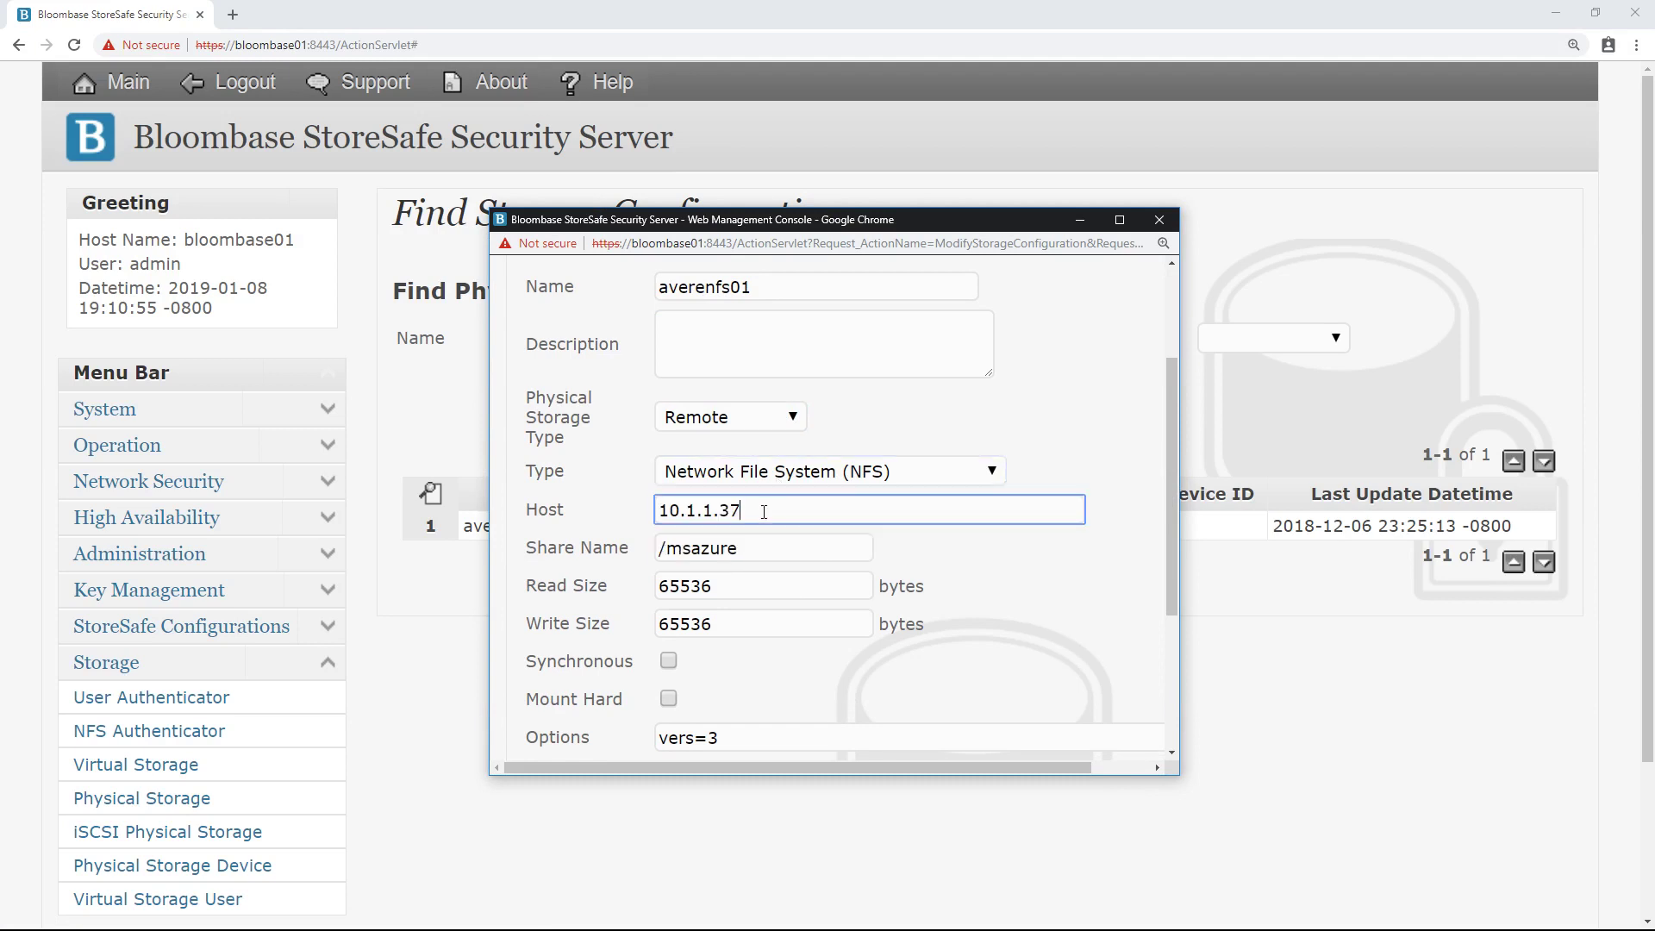
left_click_drag(737, 511, 629, 518)
left_click(629, 517)
scroll(750, 469, "down", 2)
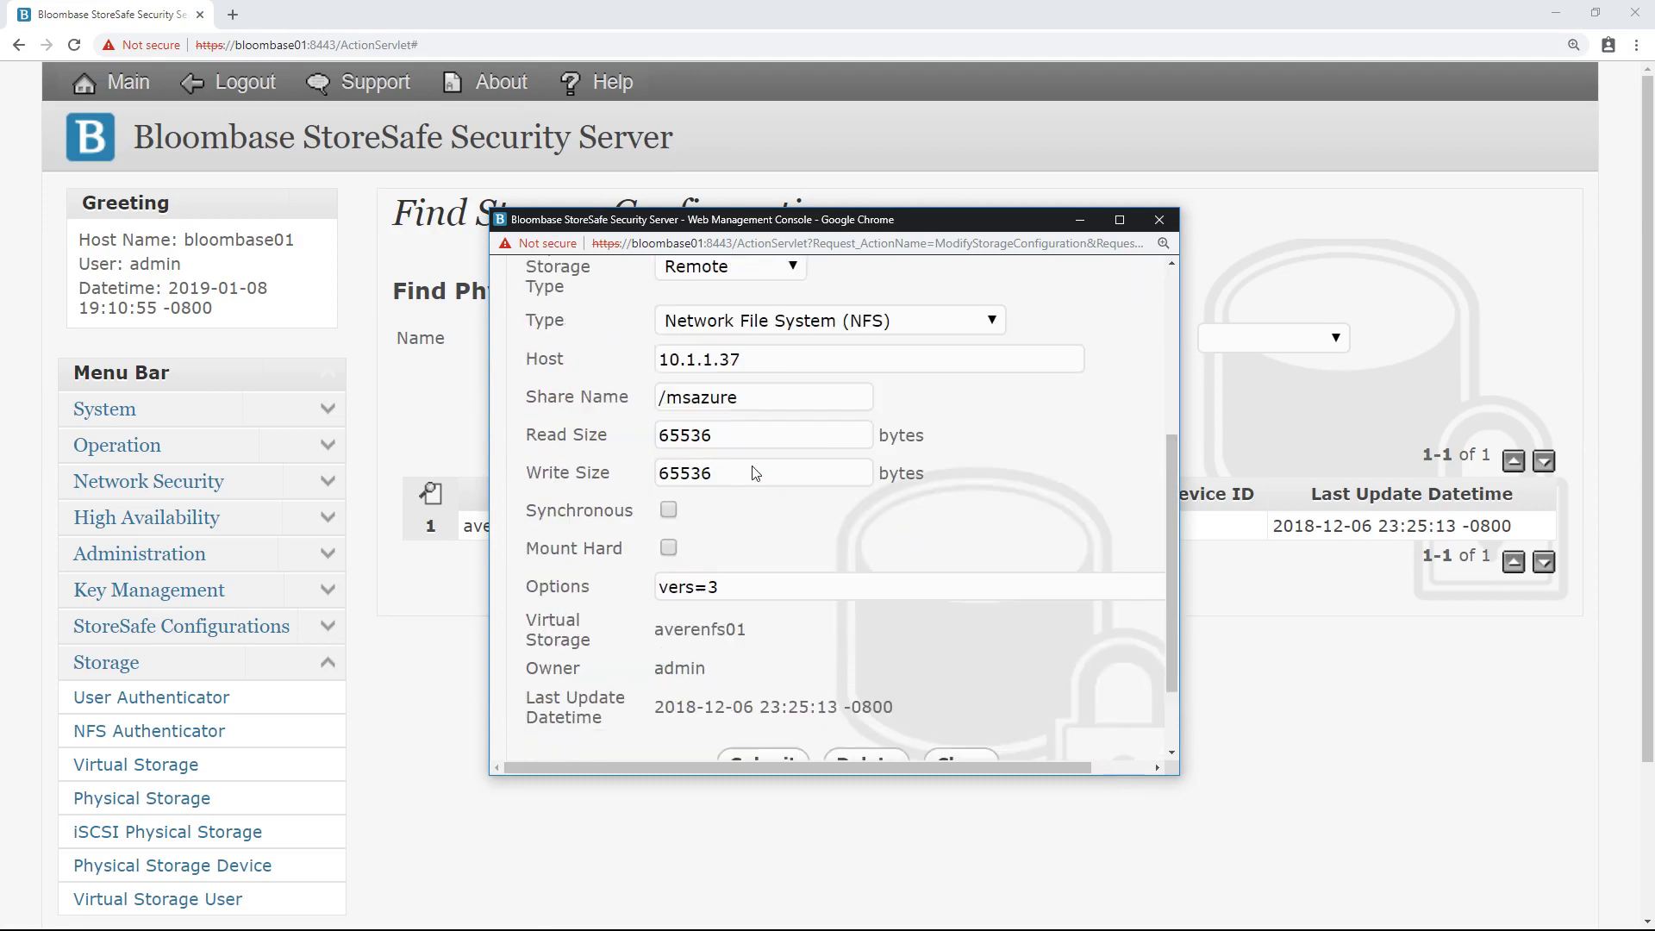
left_click_drag(743, 377, 623, 400)
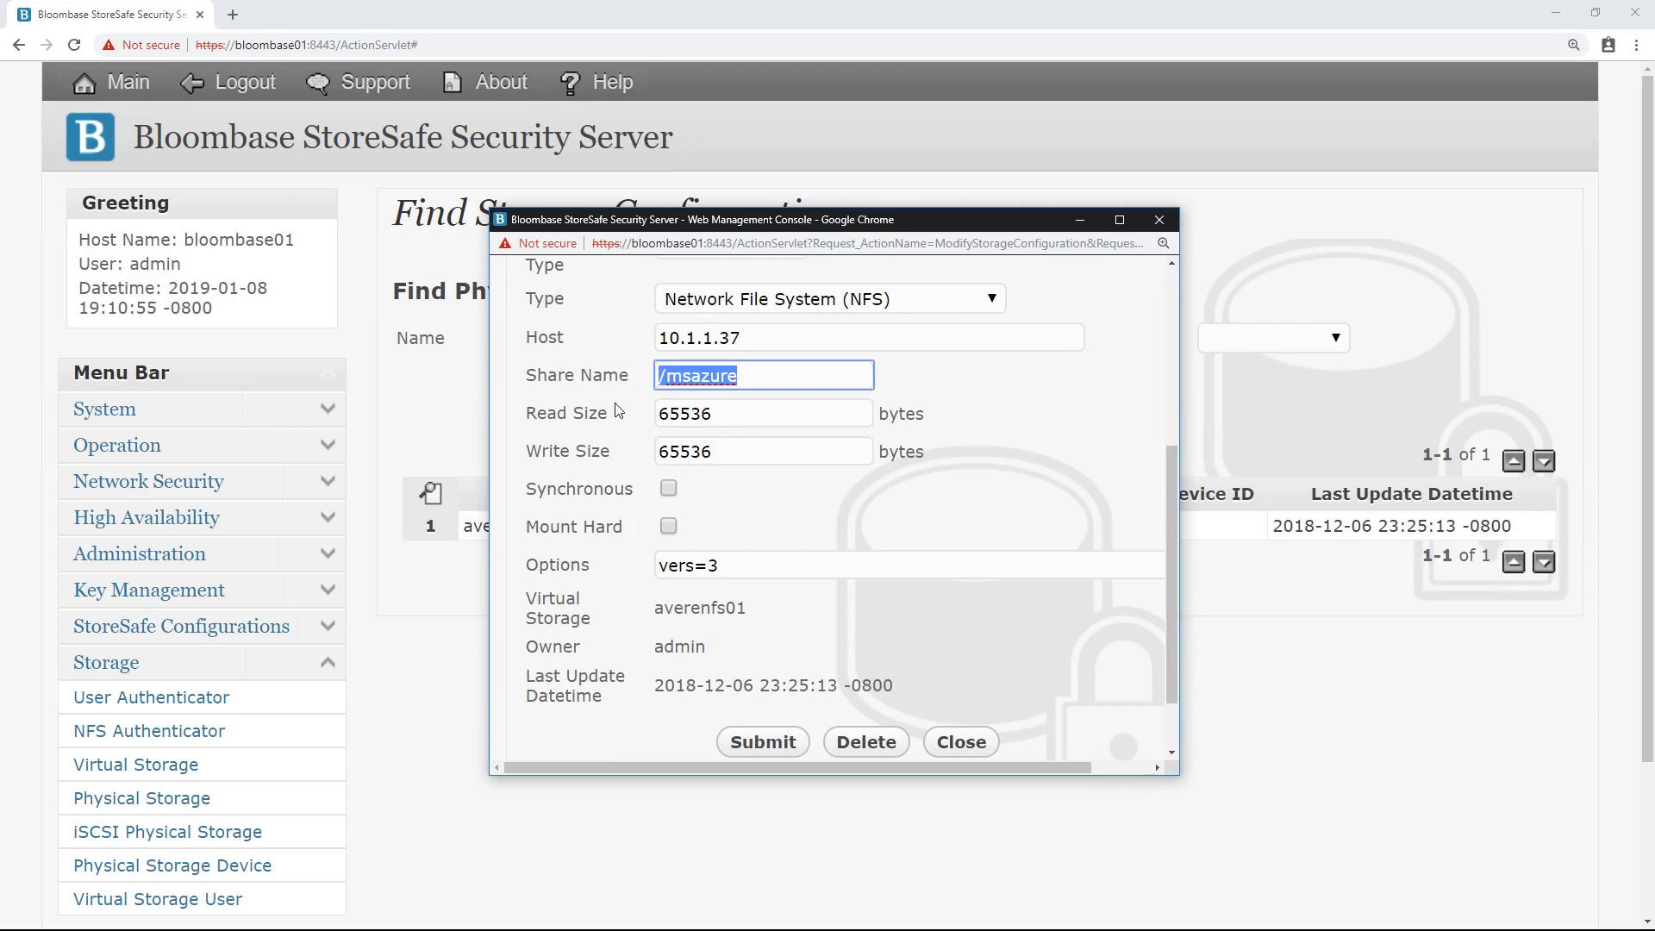
left_click(619, 411)
left_click_drag(723, 564, 625, 571)
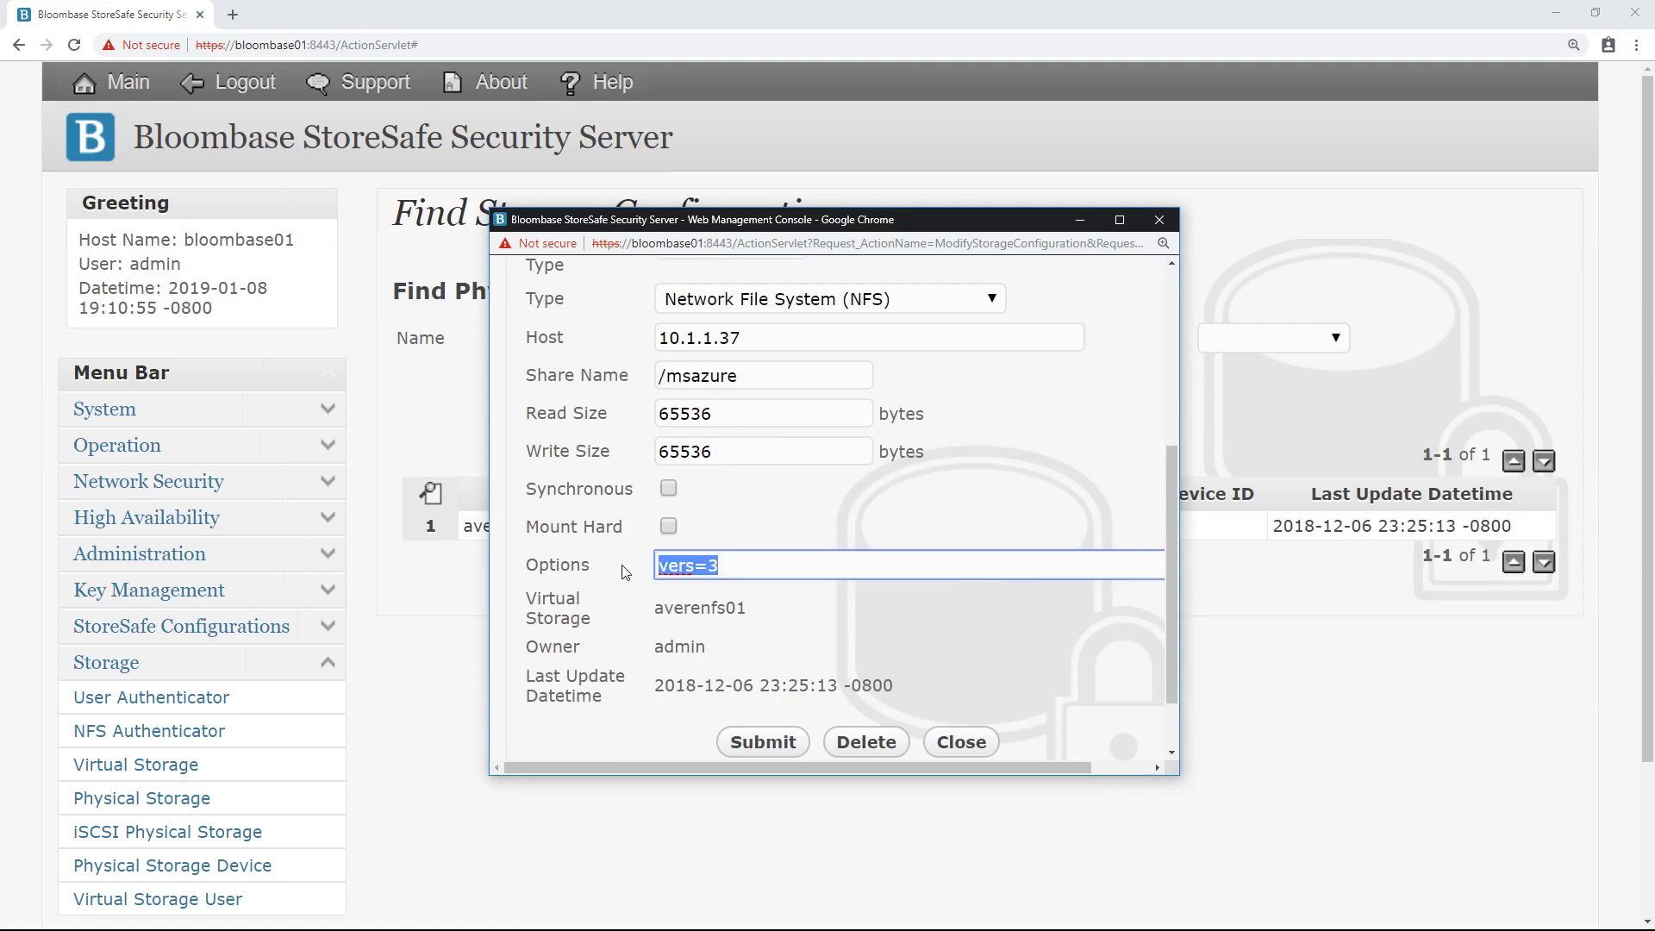
left_click(965, 641)
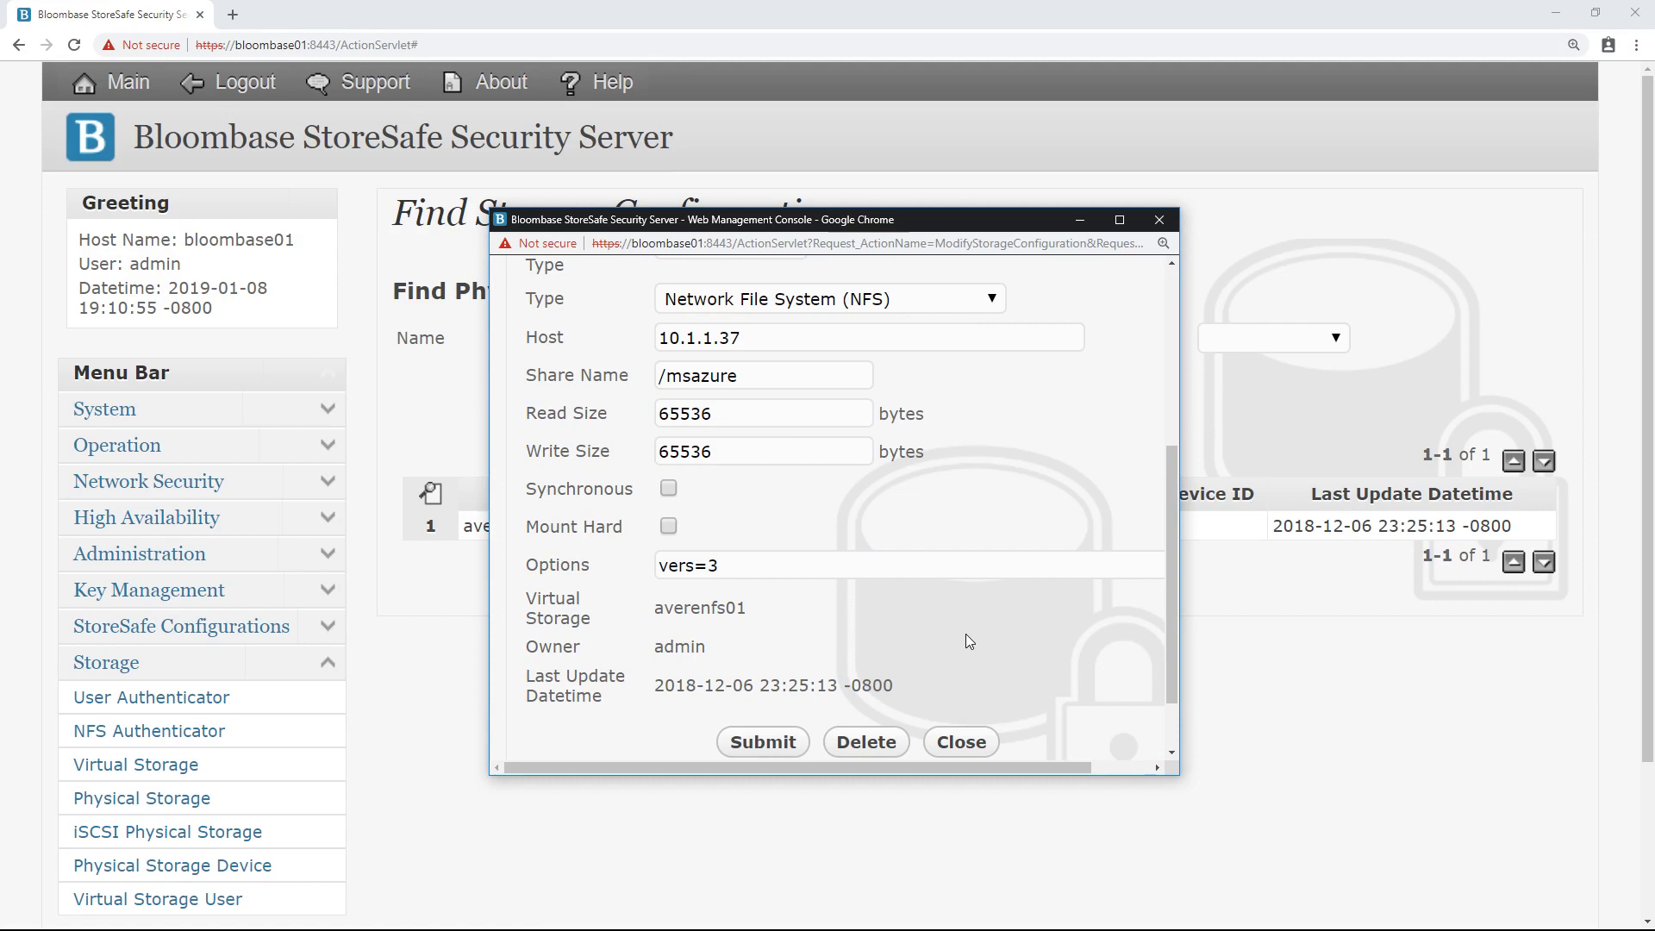
left_click(959, 742)
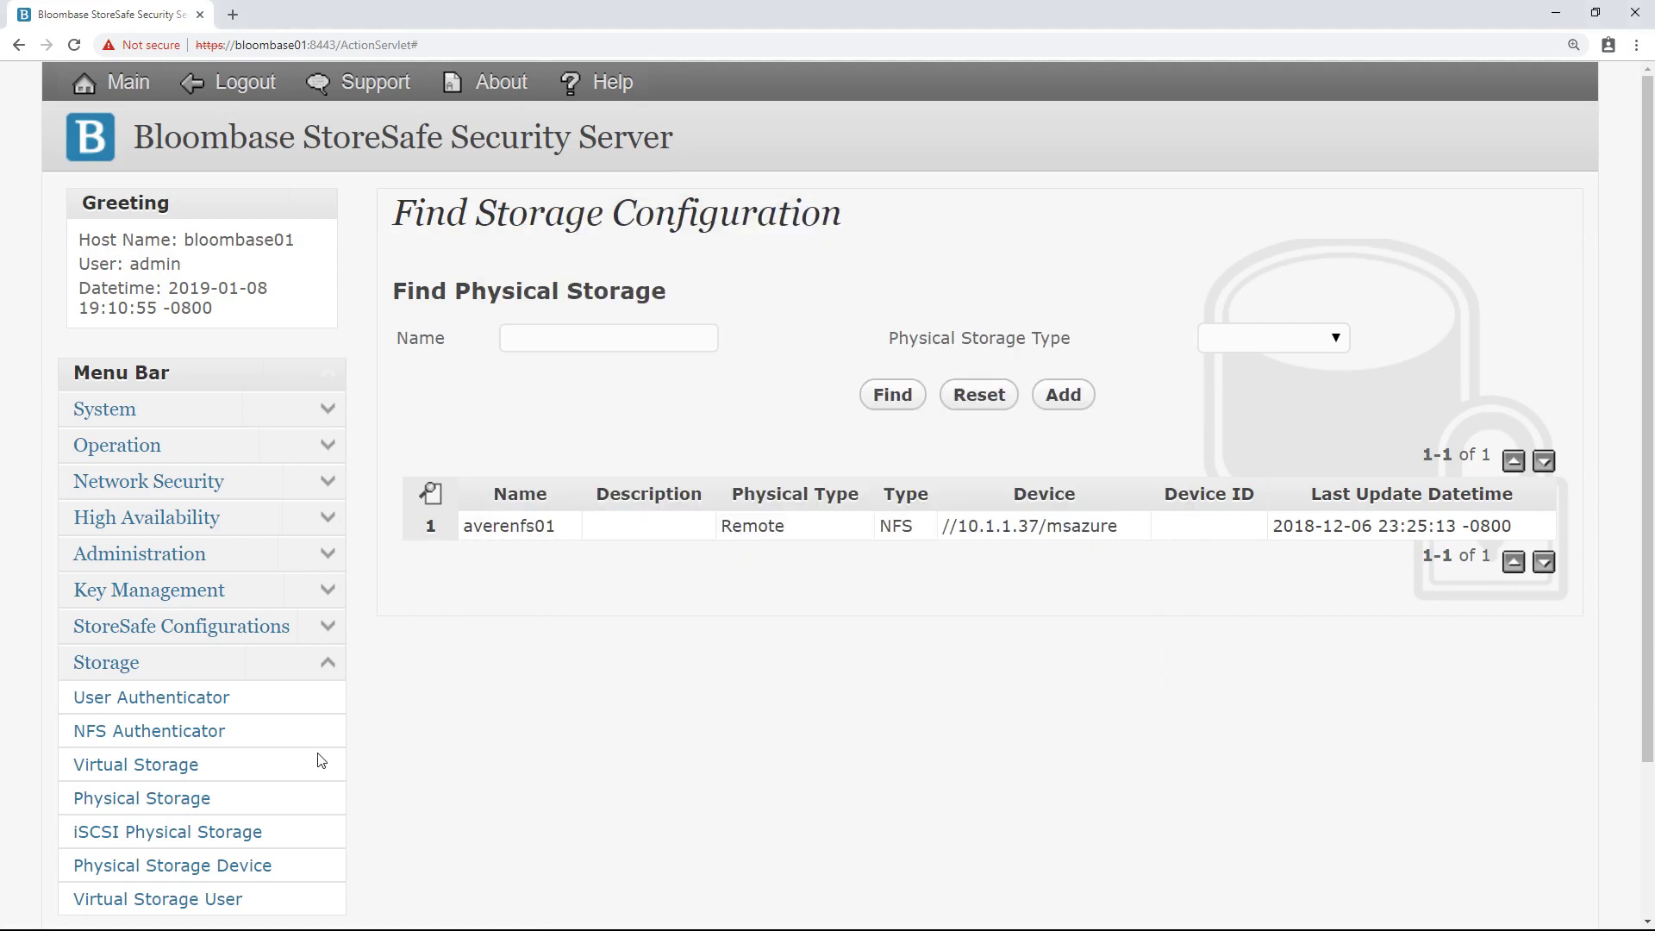
Find the virtual storages and open averenfs01 for modification
left_click(159, 775)
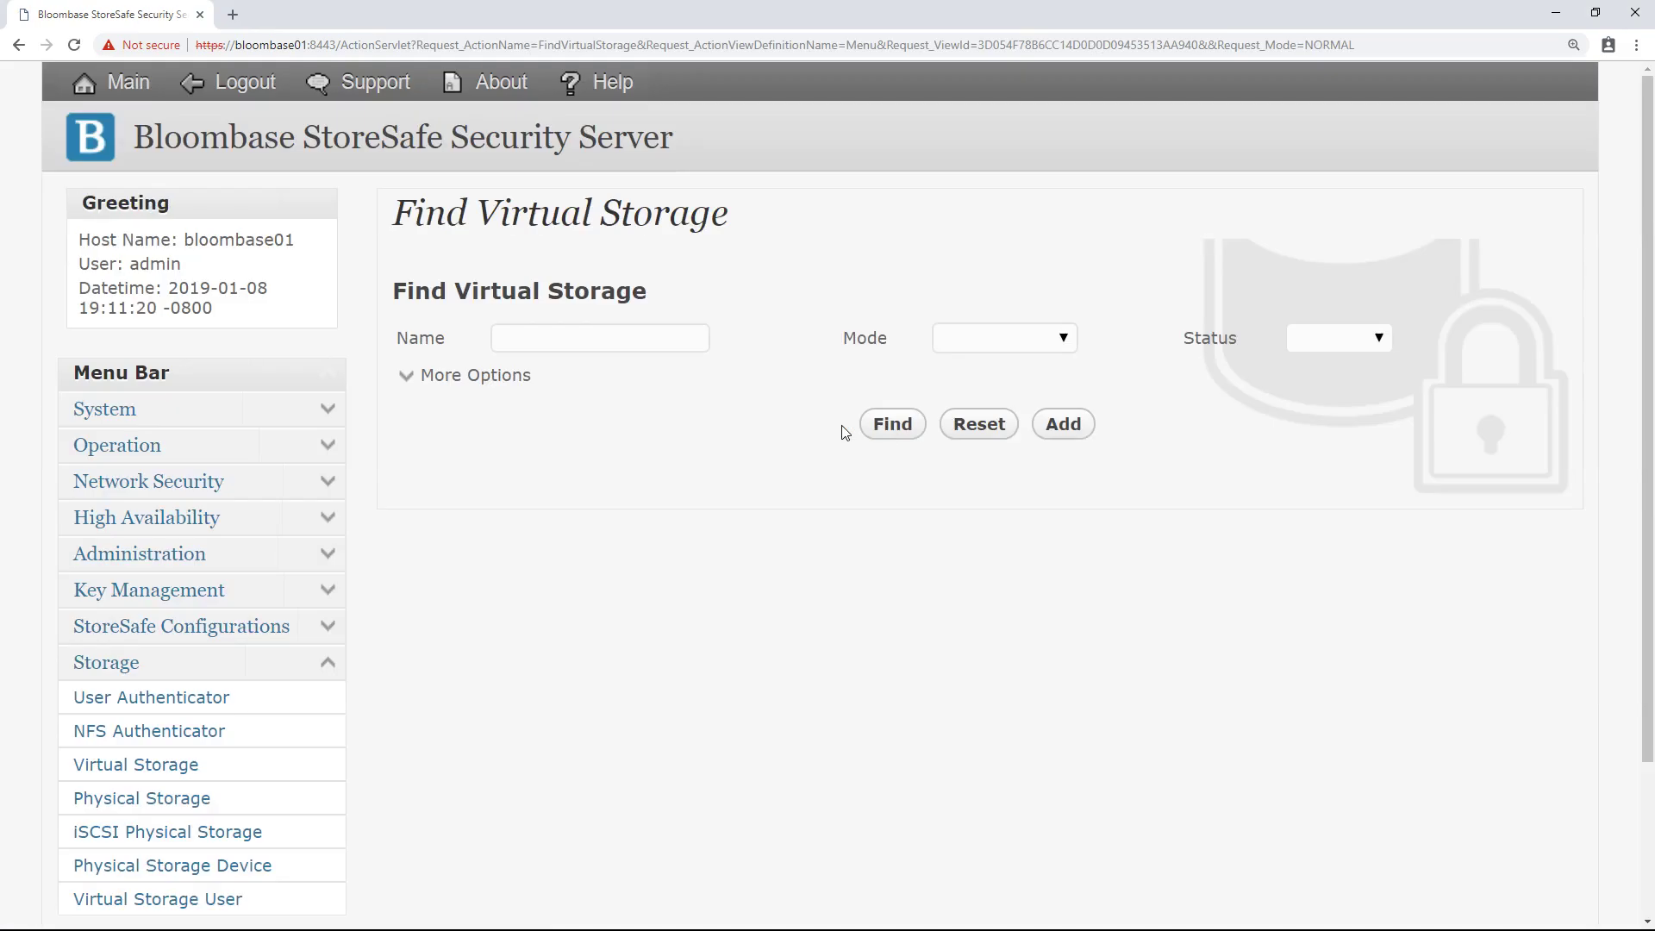
left_click(890, 432)
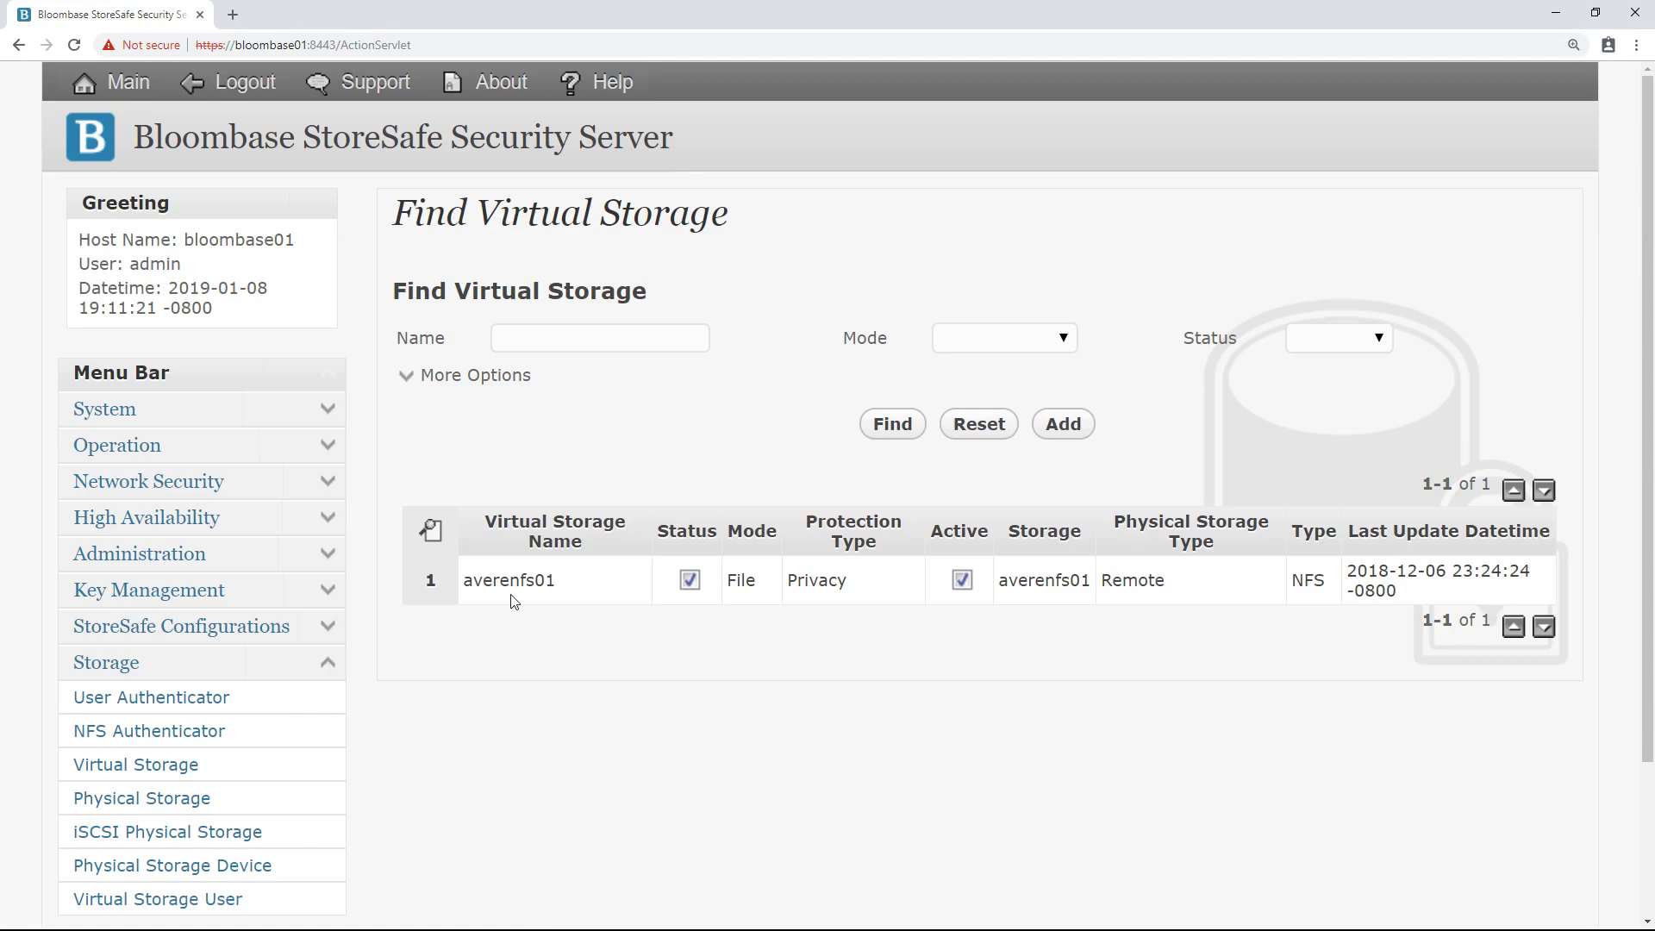
left_click(515, 589)
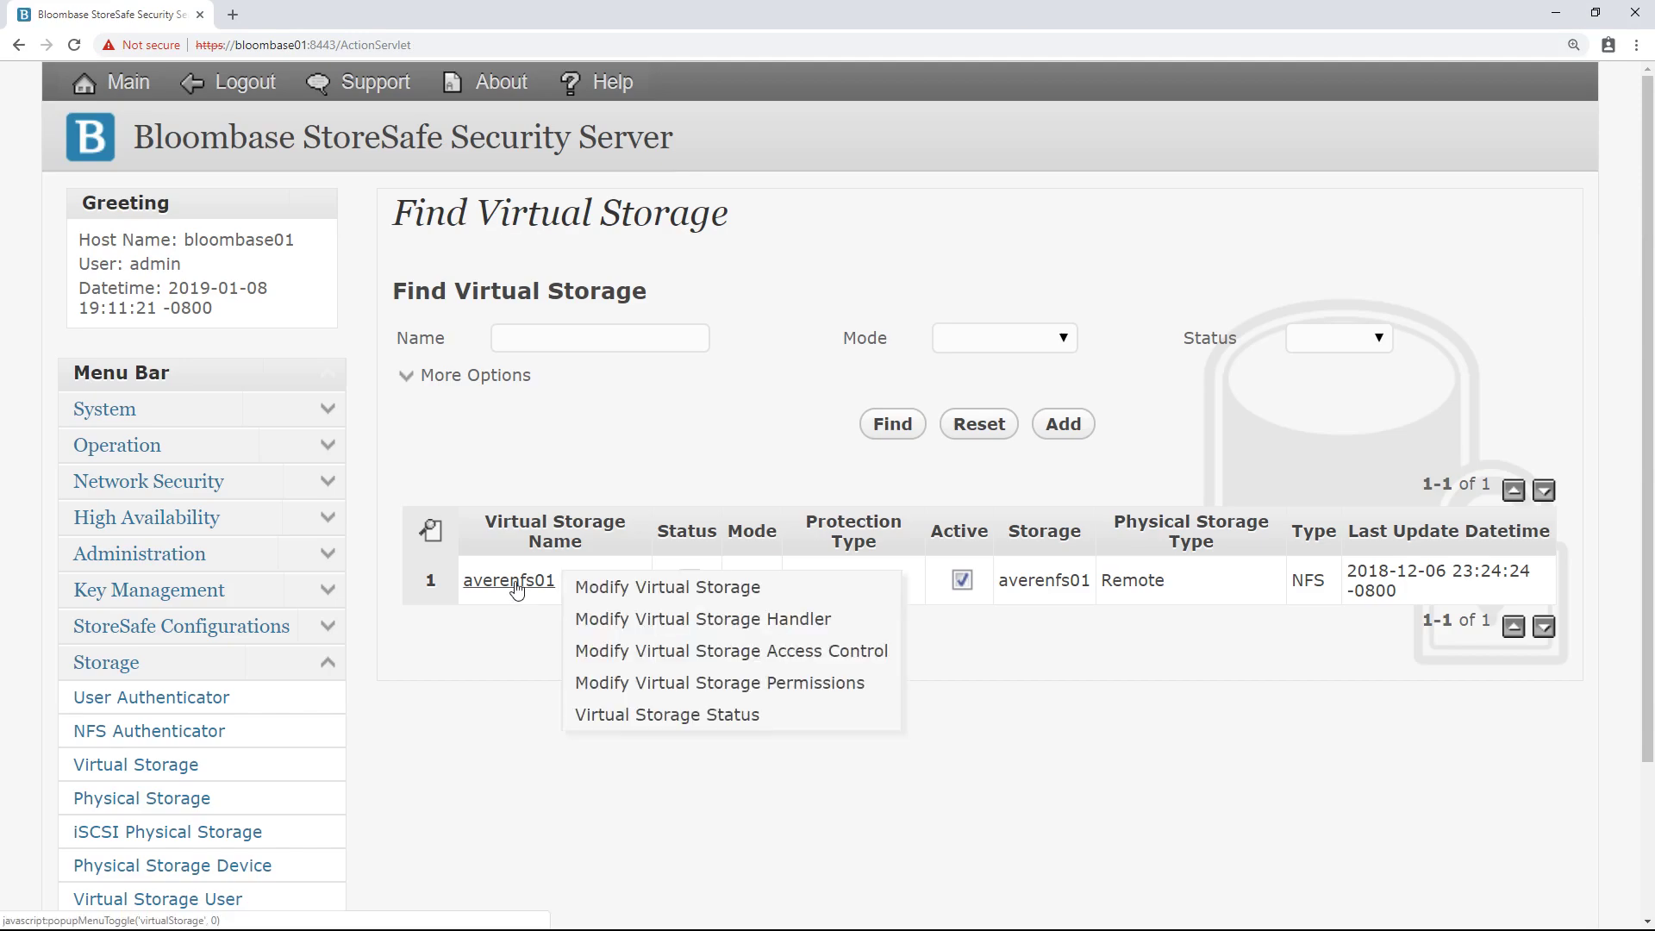
left_click(638, 595)
Examine the virtual storage's name, description, protocol, offline setting and linked physical storage
scroll(746, 454, "down", 1)
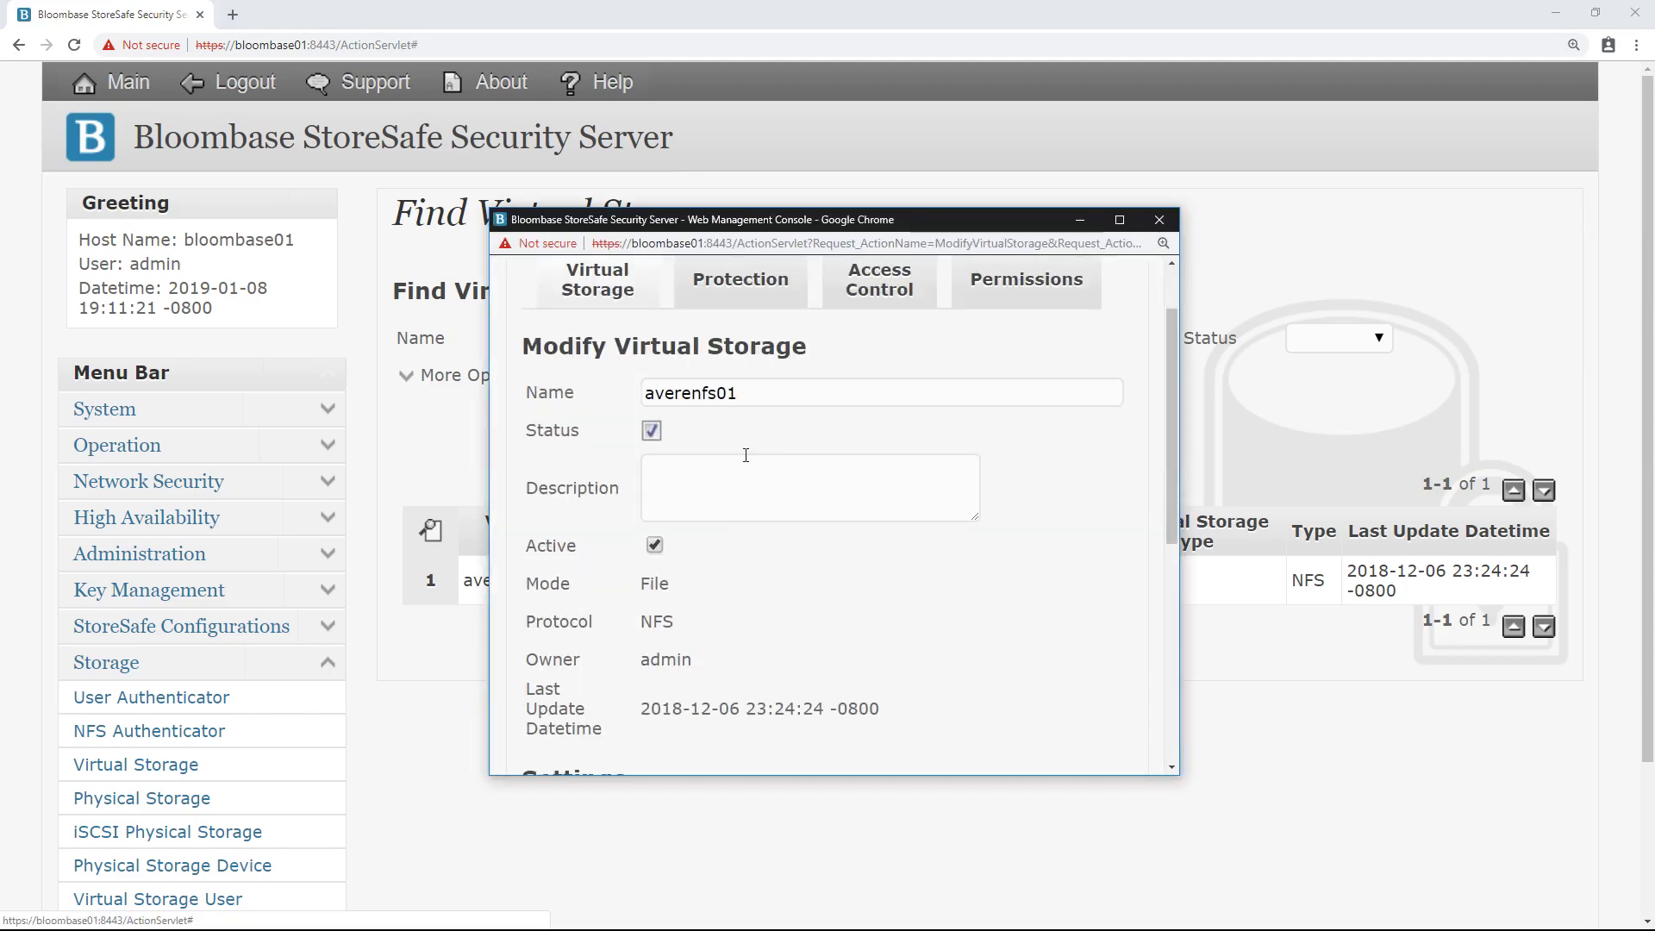
left_click(647, 392)
double_click(647, 393)
left_click(748, 462)
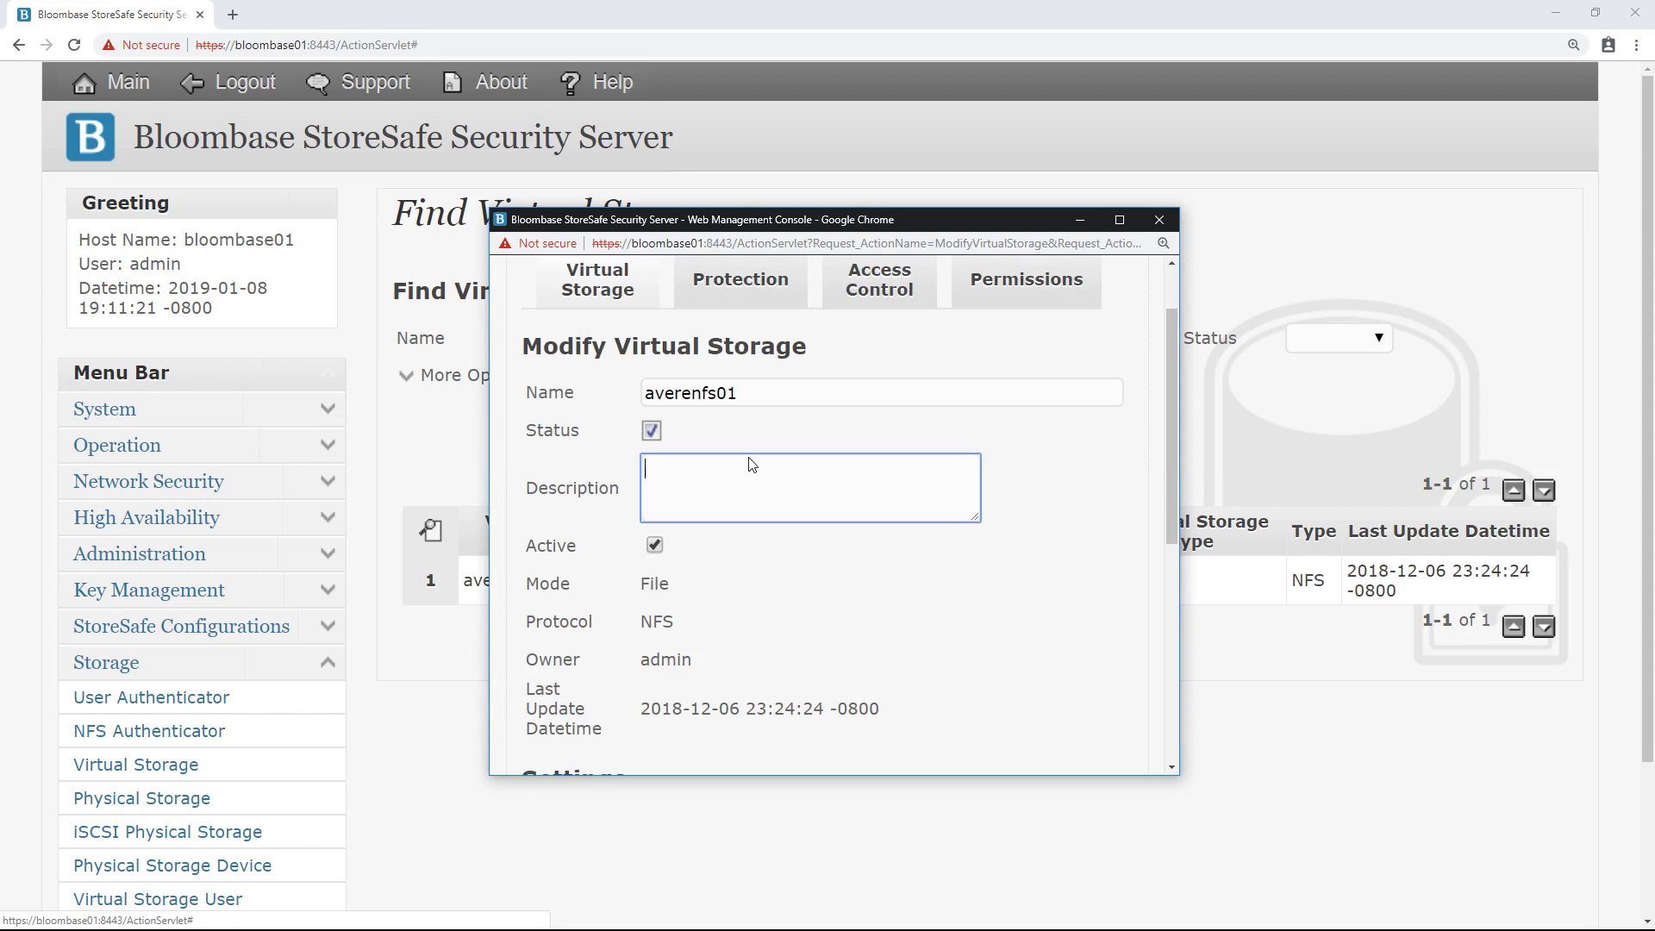
scroll(750, 460, "down", 2)
left_click_drag(673, 415, 637, 460)
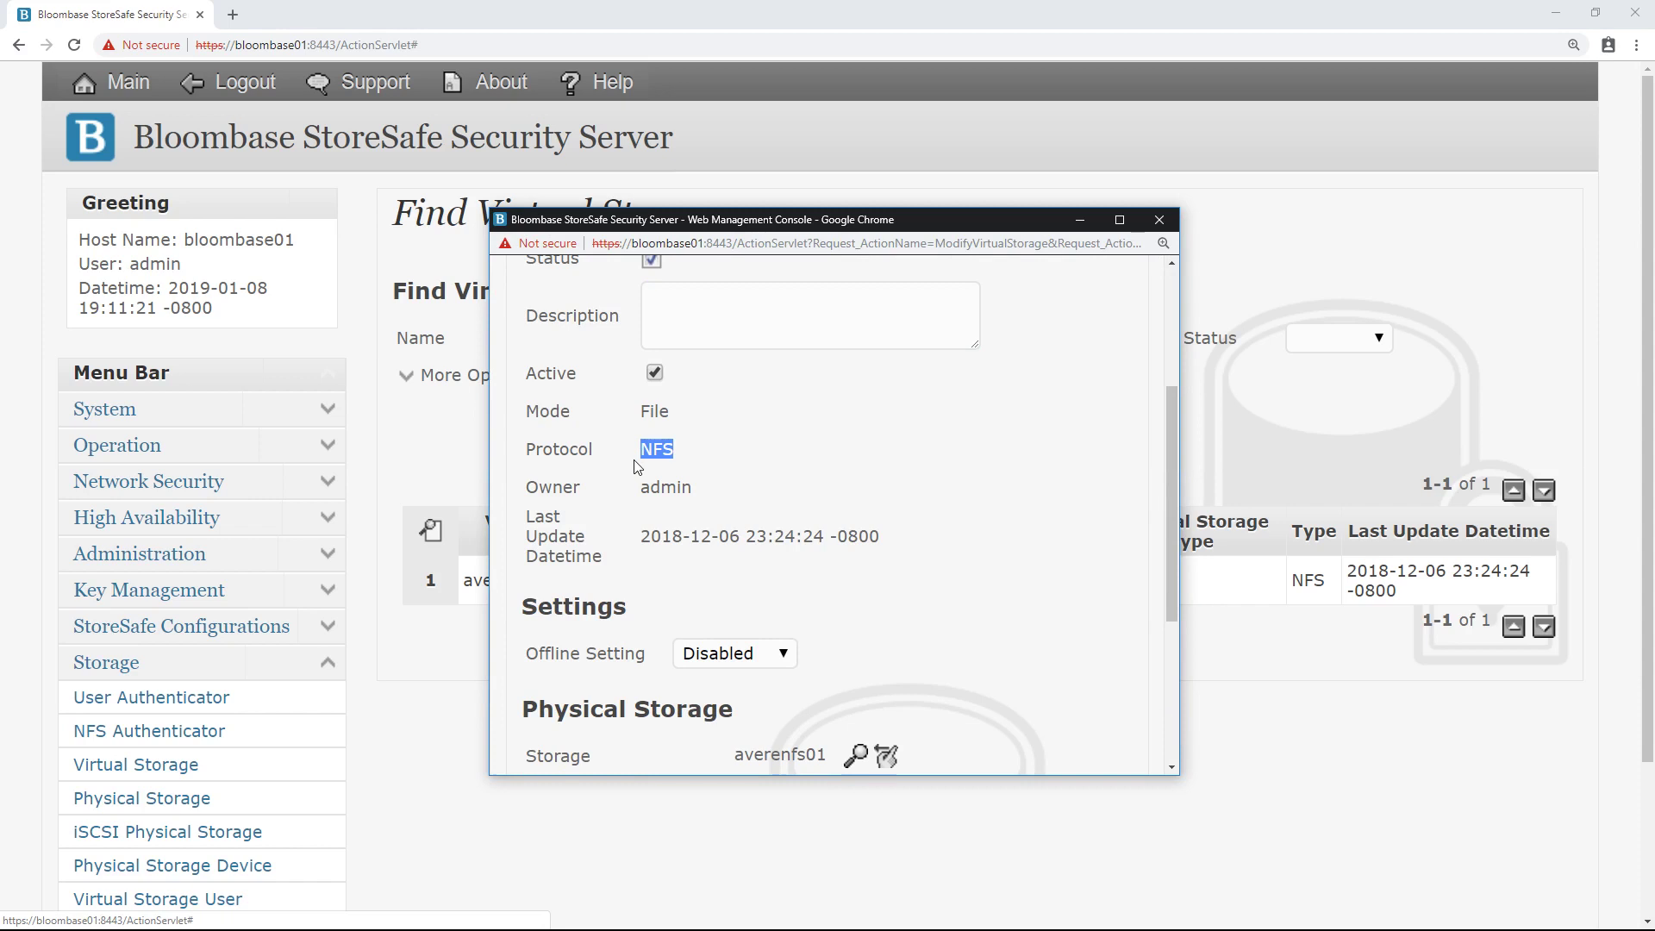
scroll(784, 524, "down", 1)
scroll(784, 523, "down", 3)
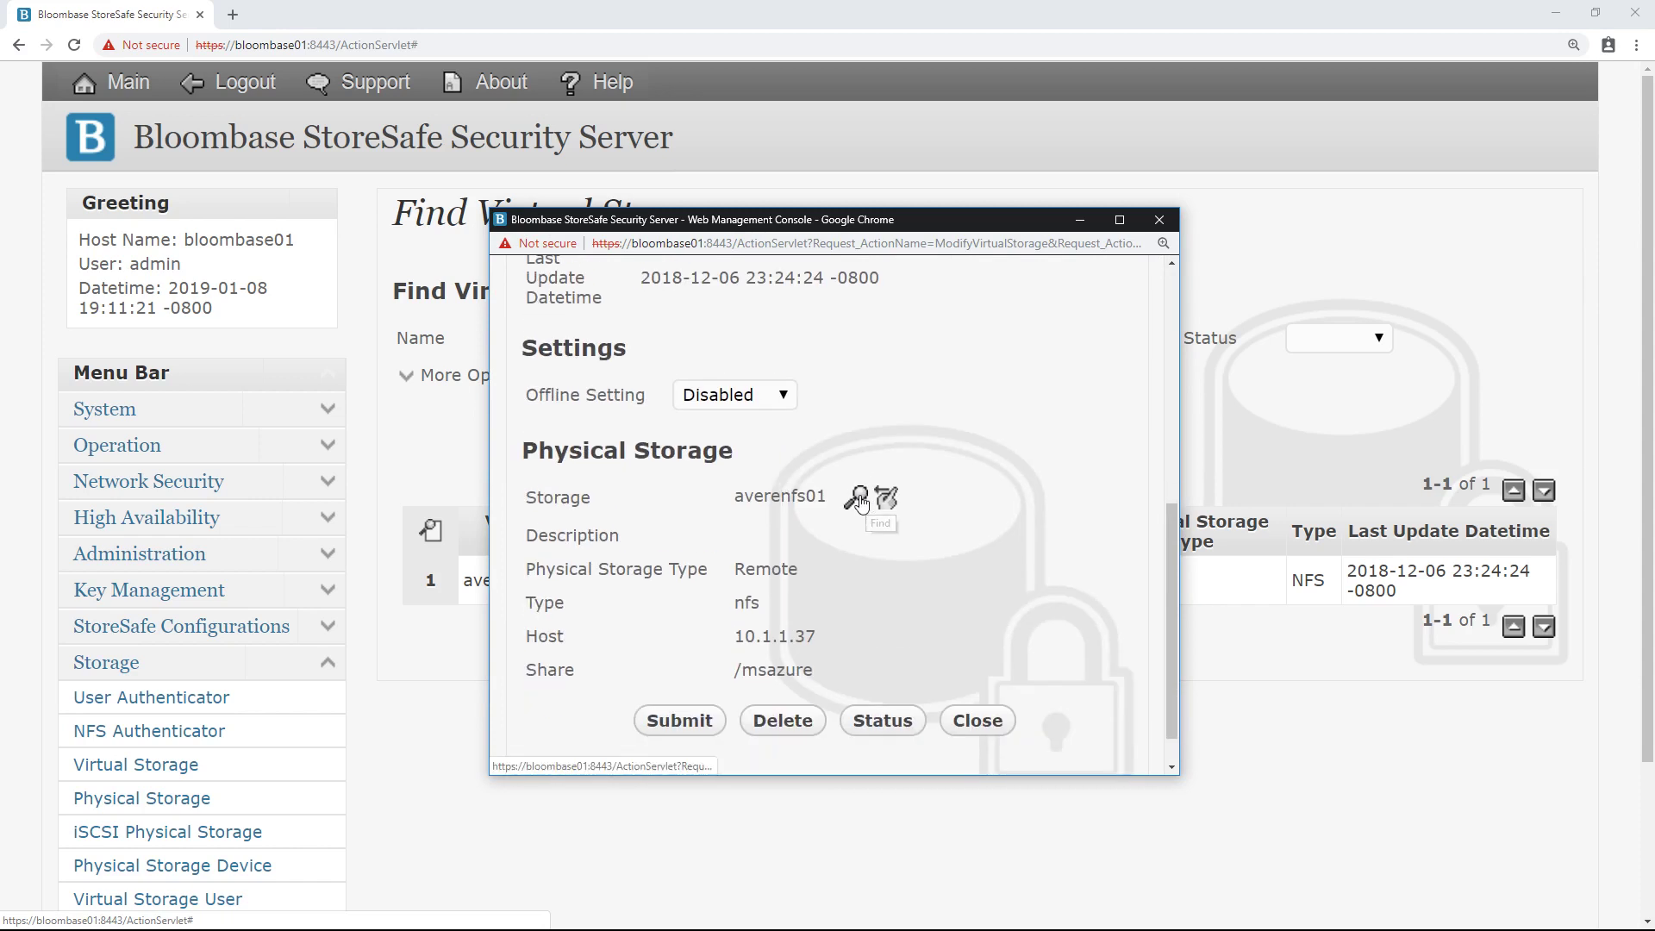
Find the available physical storages and select averenfs01 as the virtual storage's physical storage
left_click(859, 500)
left_click(775, 530)
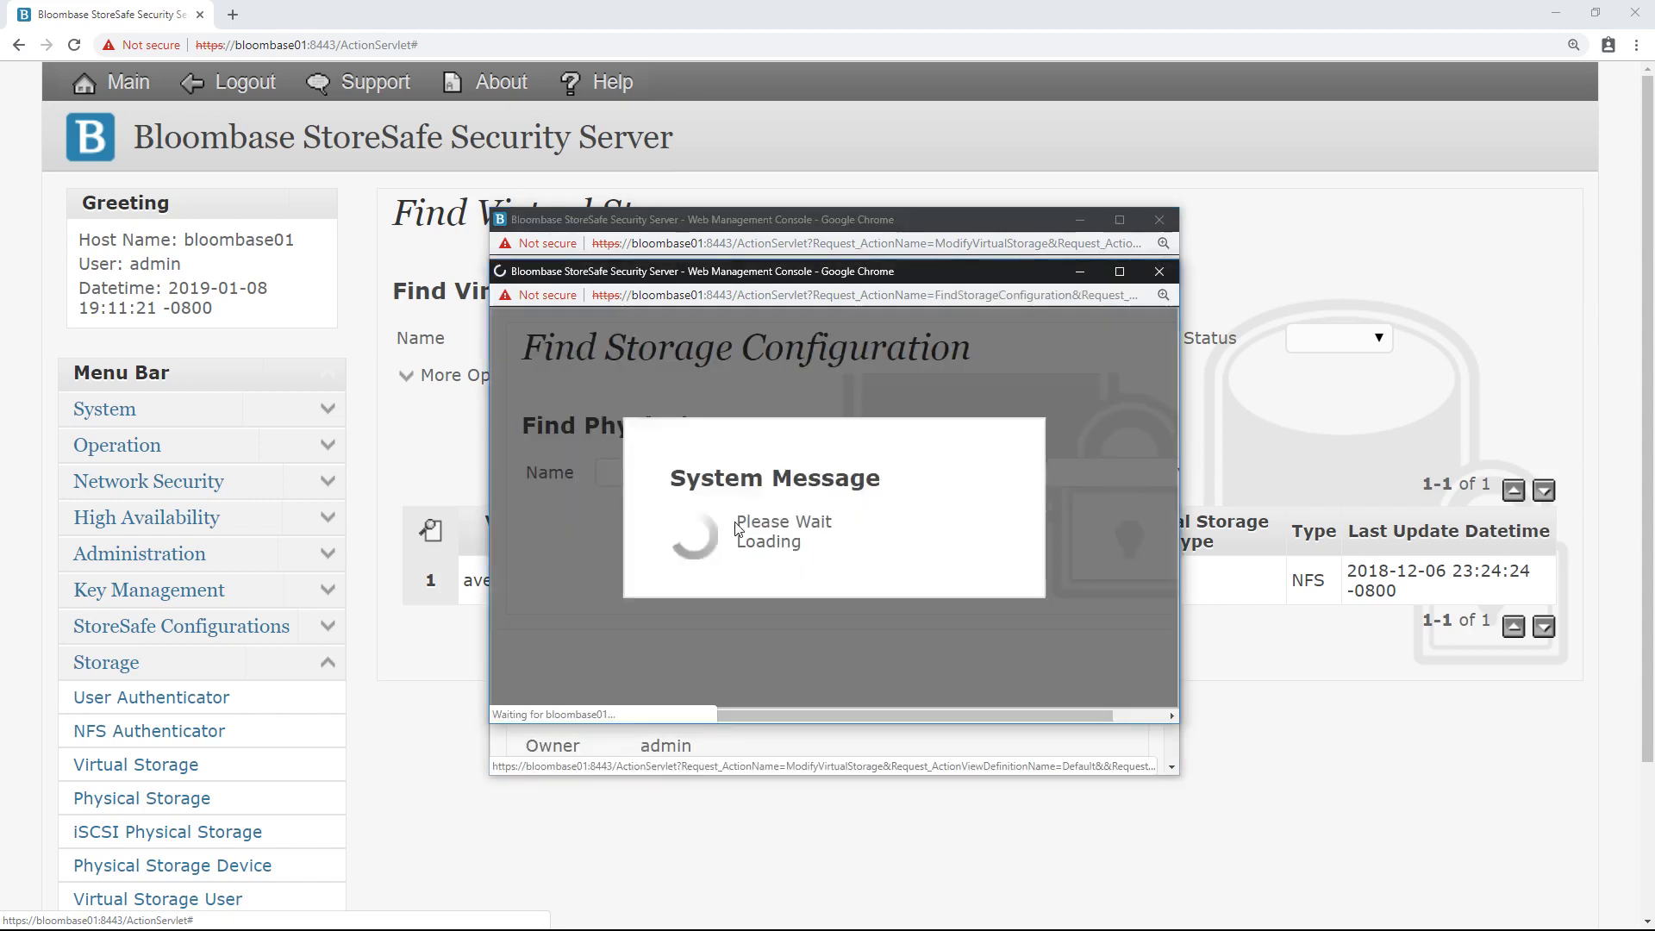
left_click(624, 575)
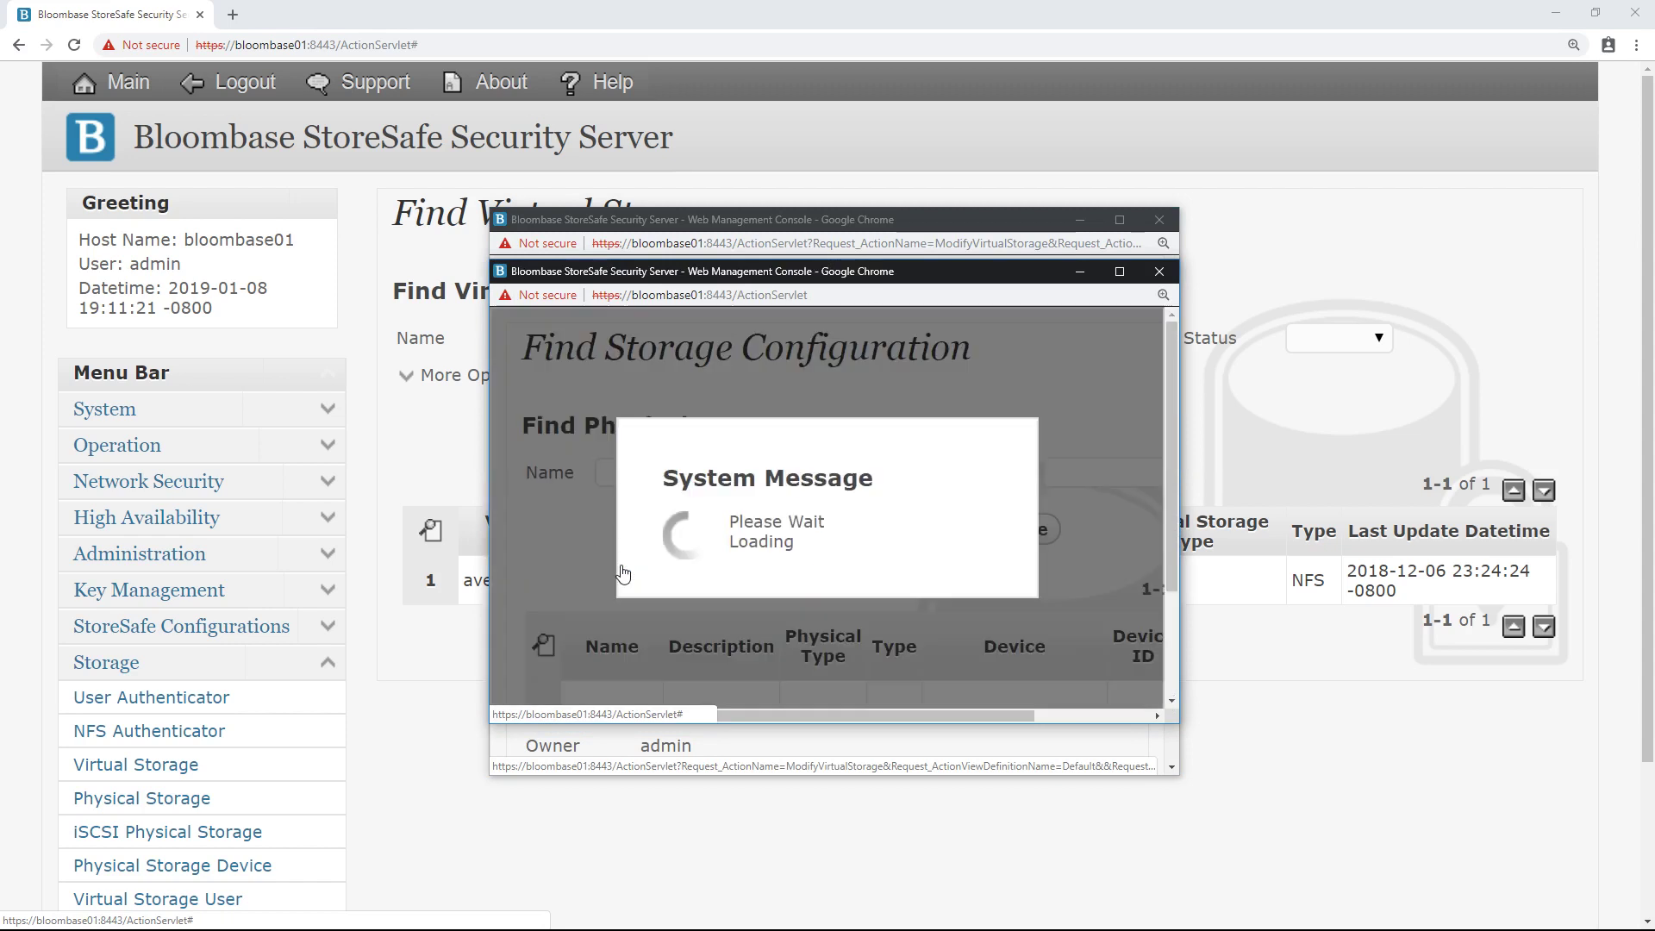
scroll(638, 573, "down", 5)
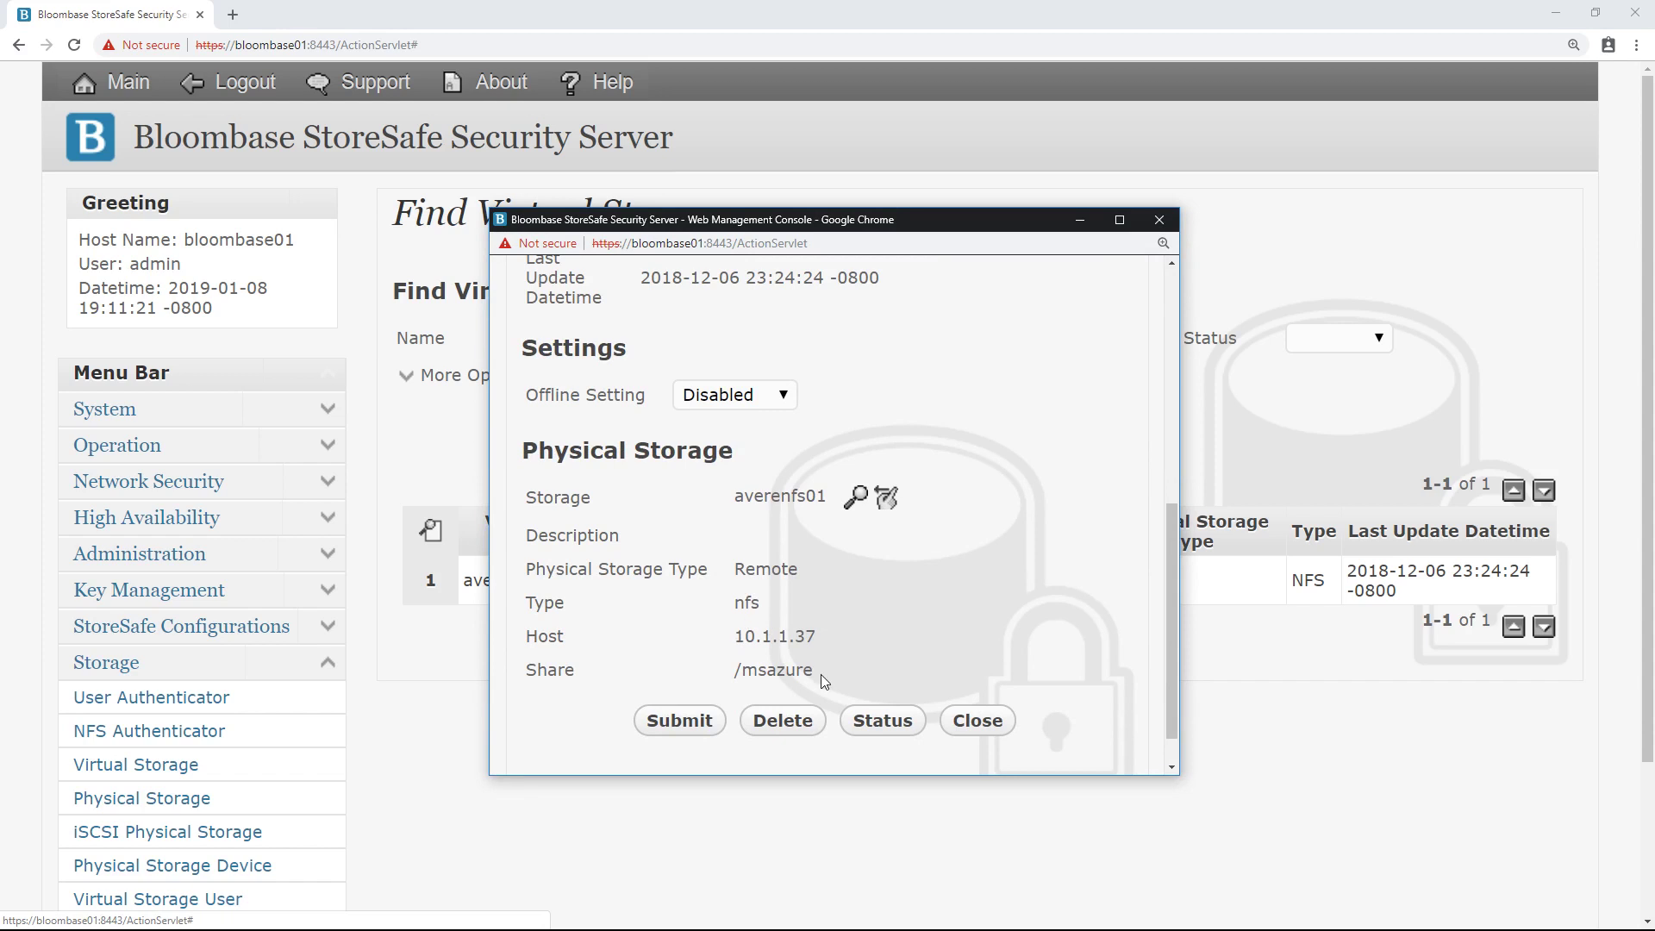
Examine the virtual storage's protection types, encryption keys and header protection, keeping Privacy selected
scroll(757, 477, "up", 5)
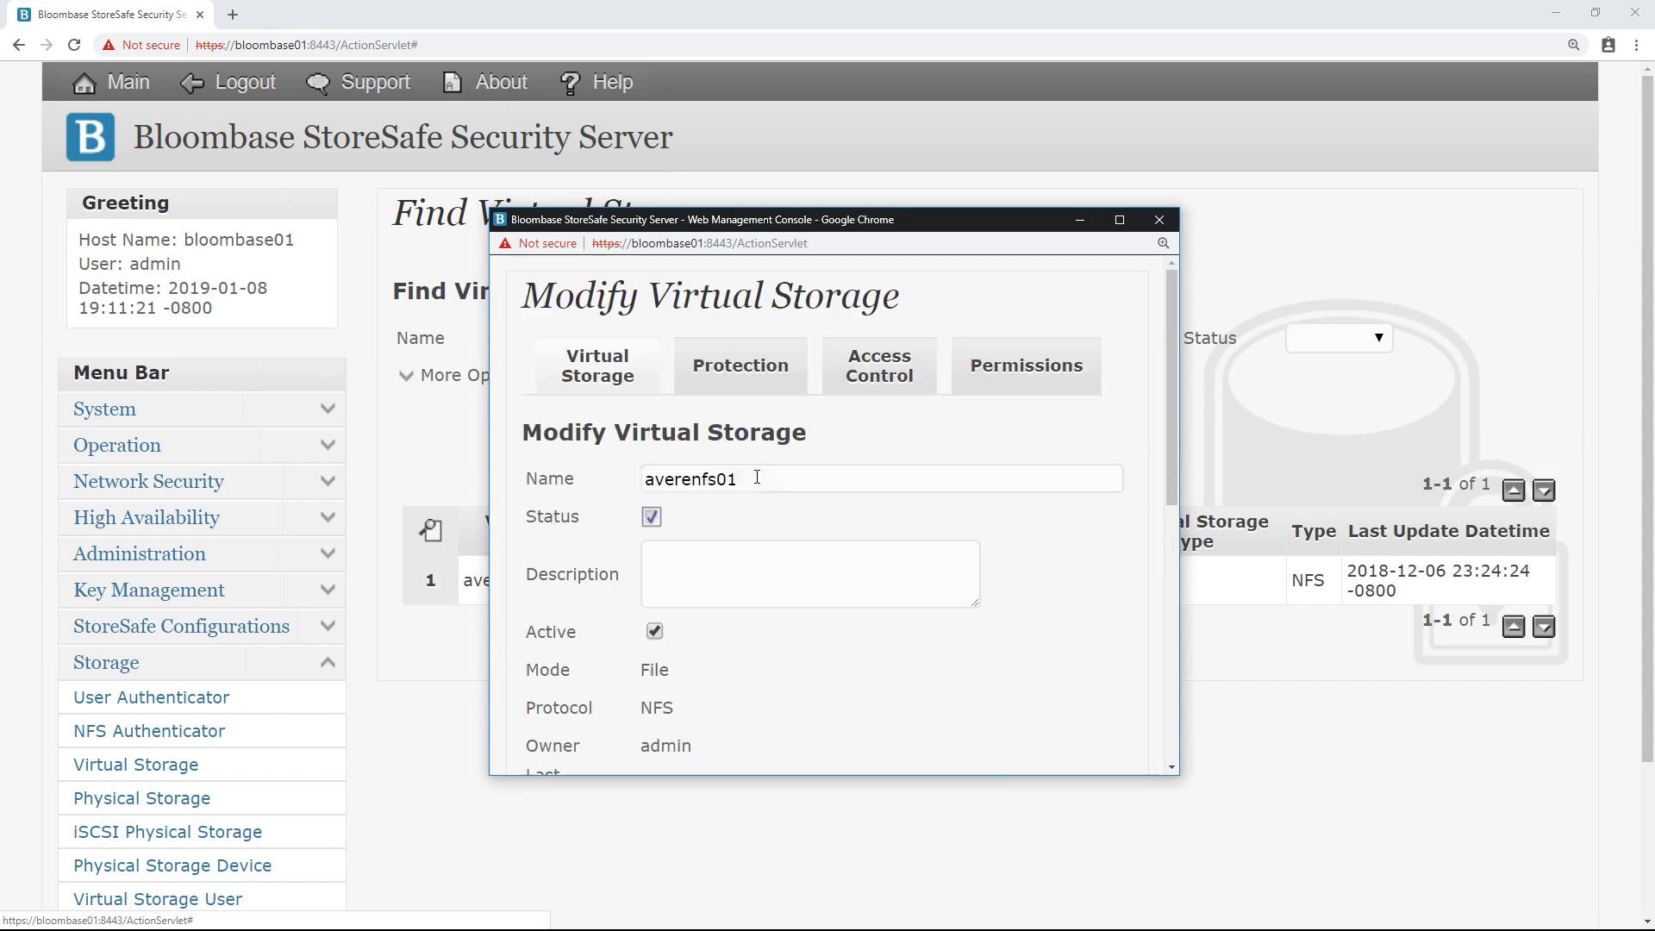
left_click(747, 379)
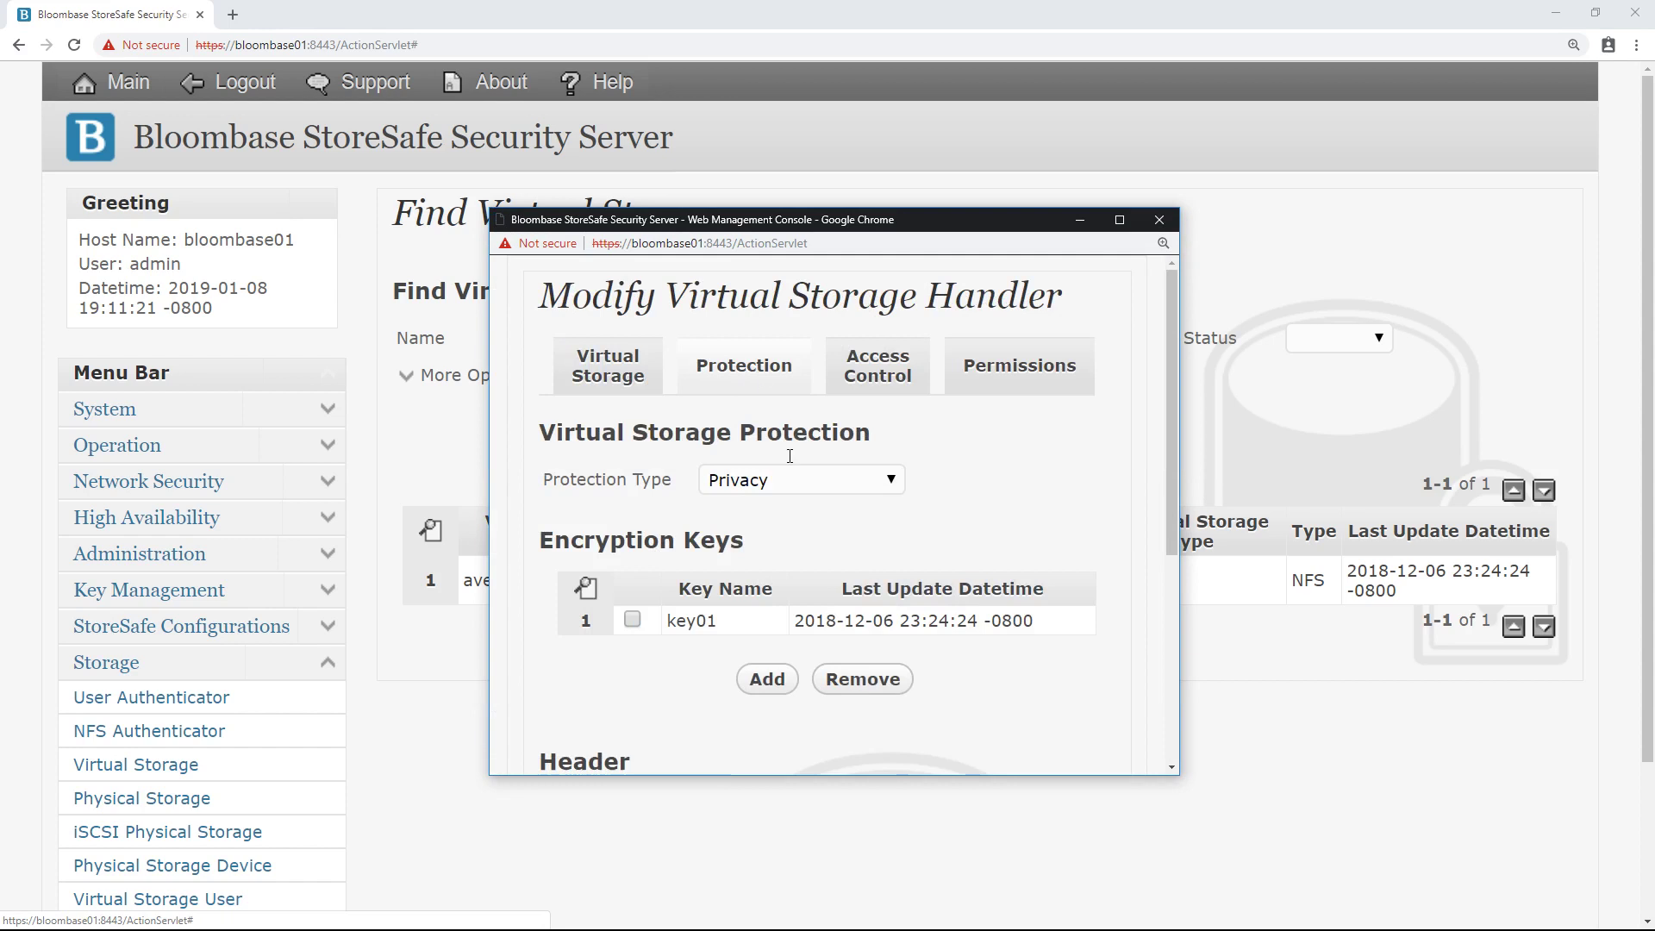
left_click(803, 481)
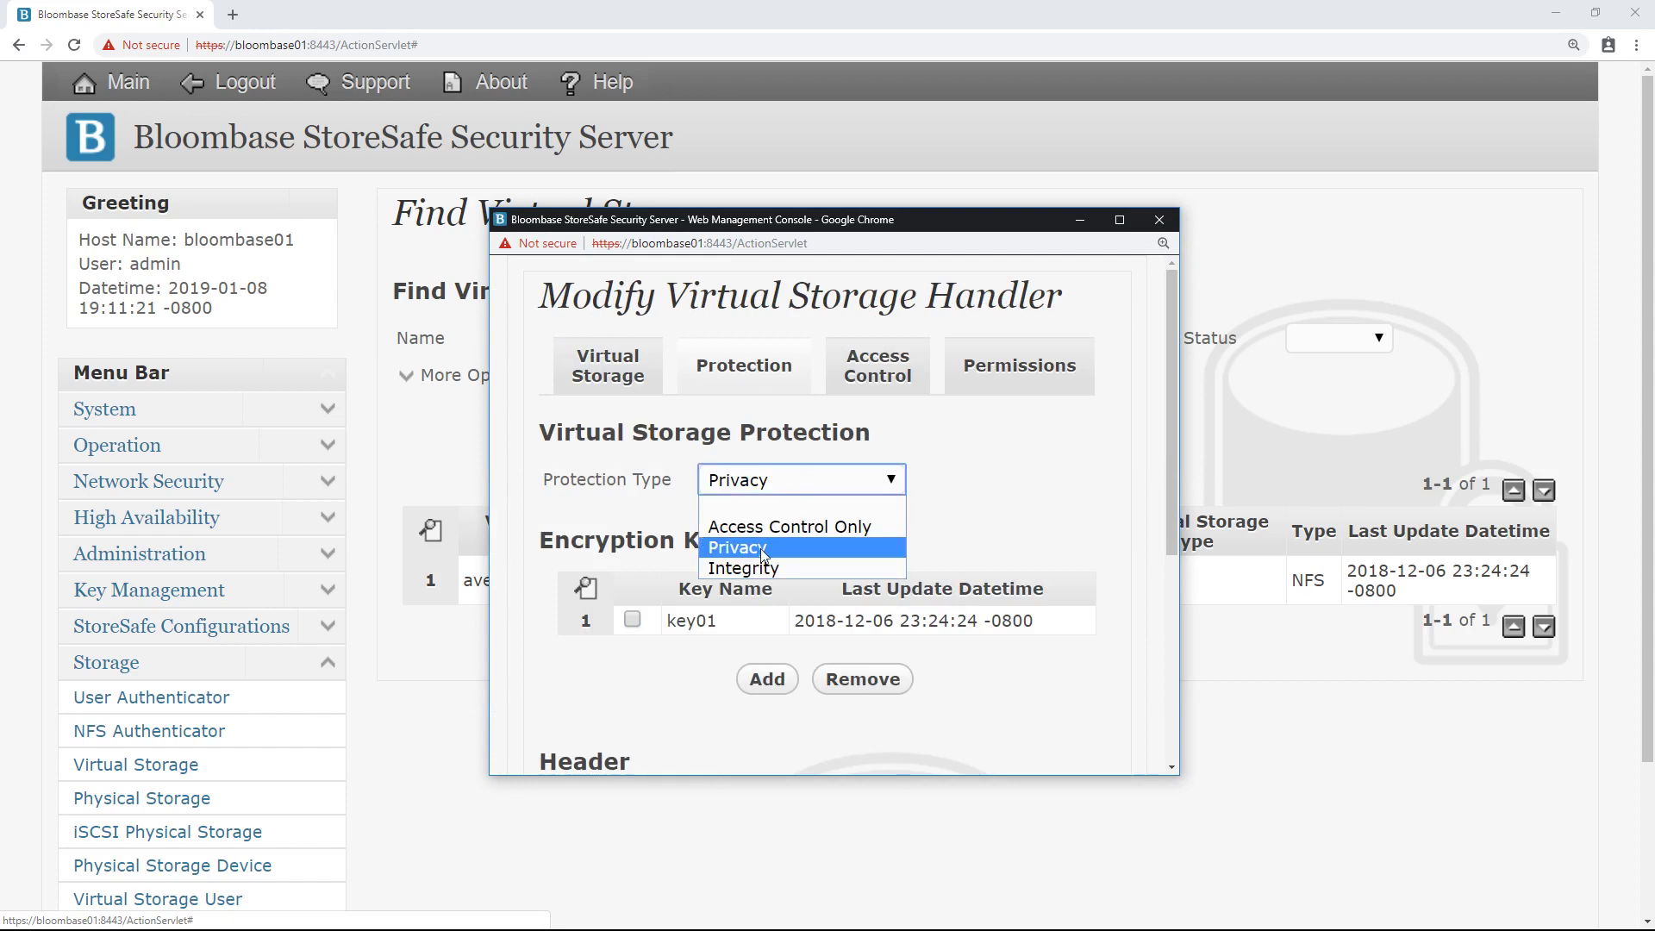
left_click(762, 548)
scroll(758, 548, "down", 2)
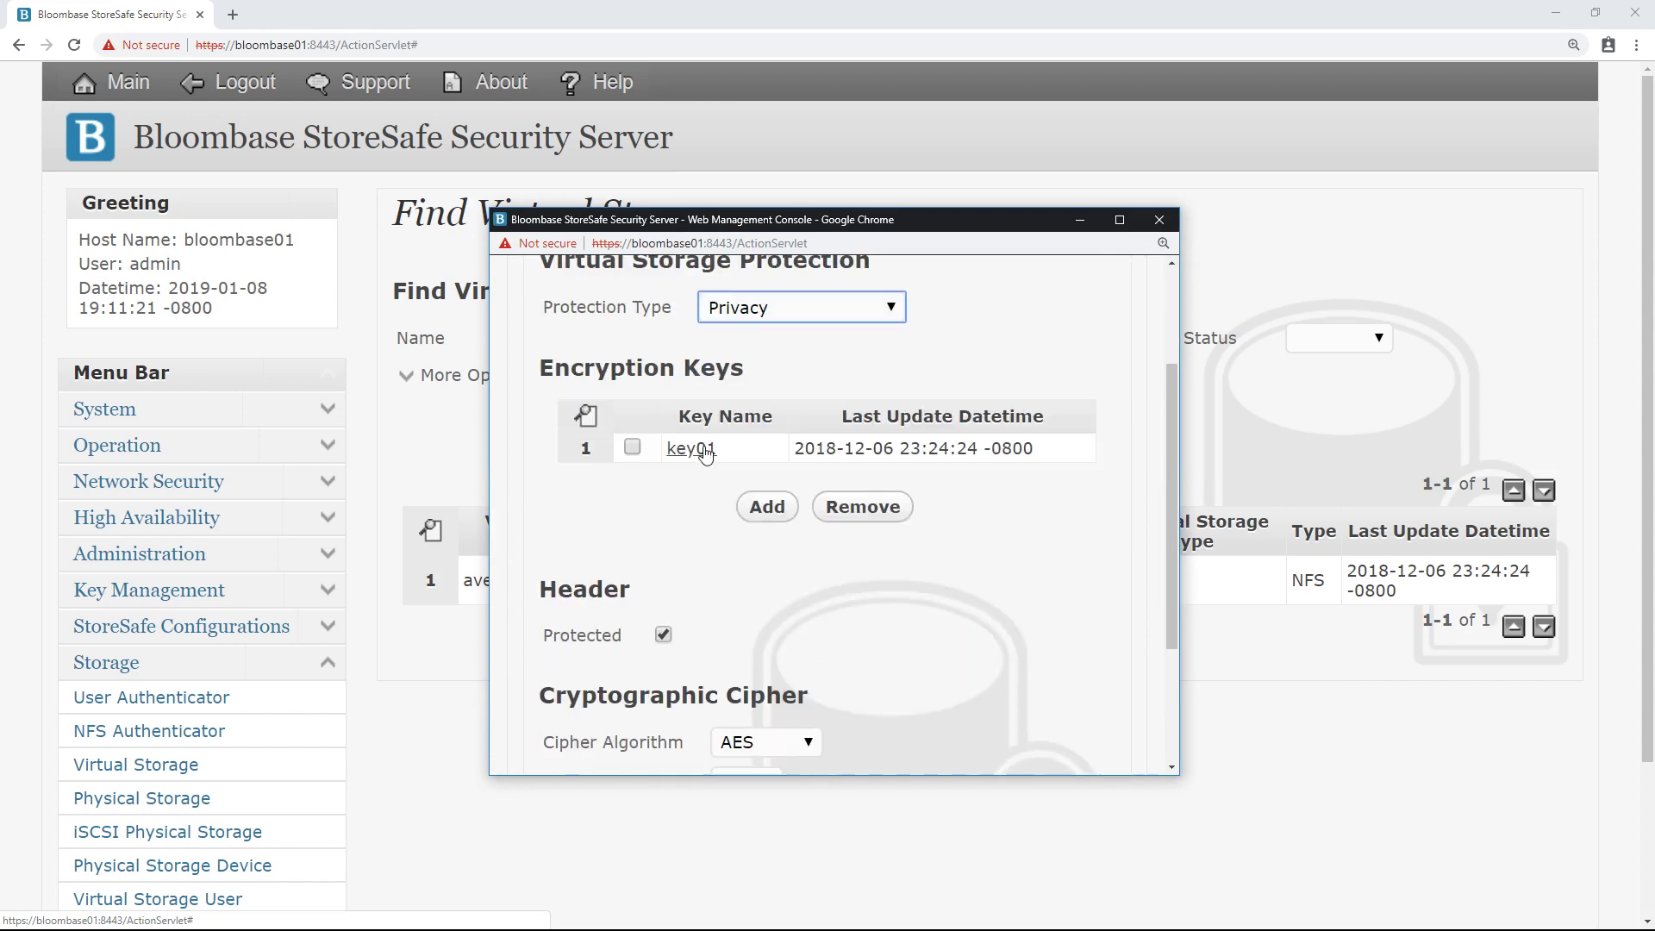
scroll(690, 565, "down", 2)
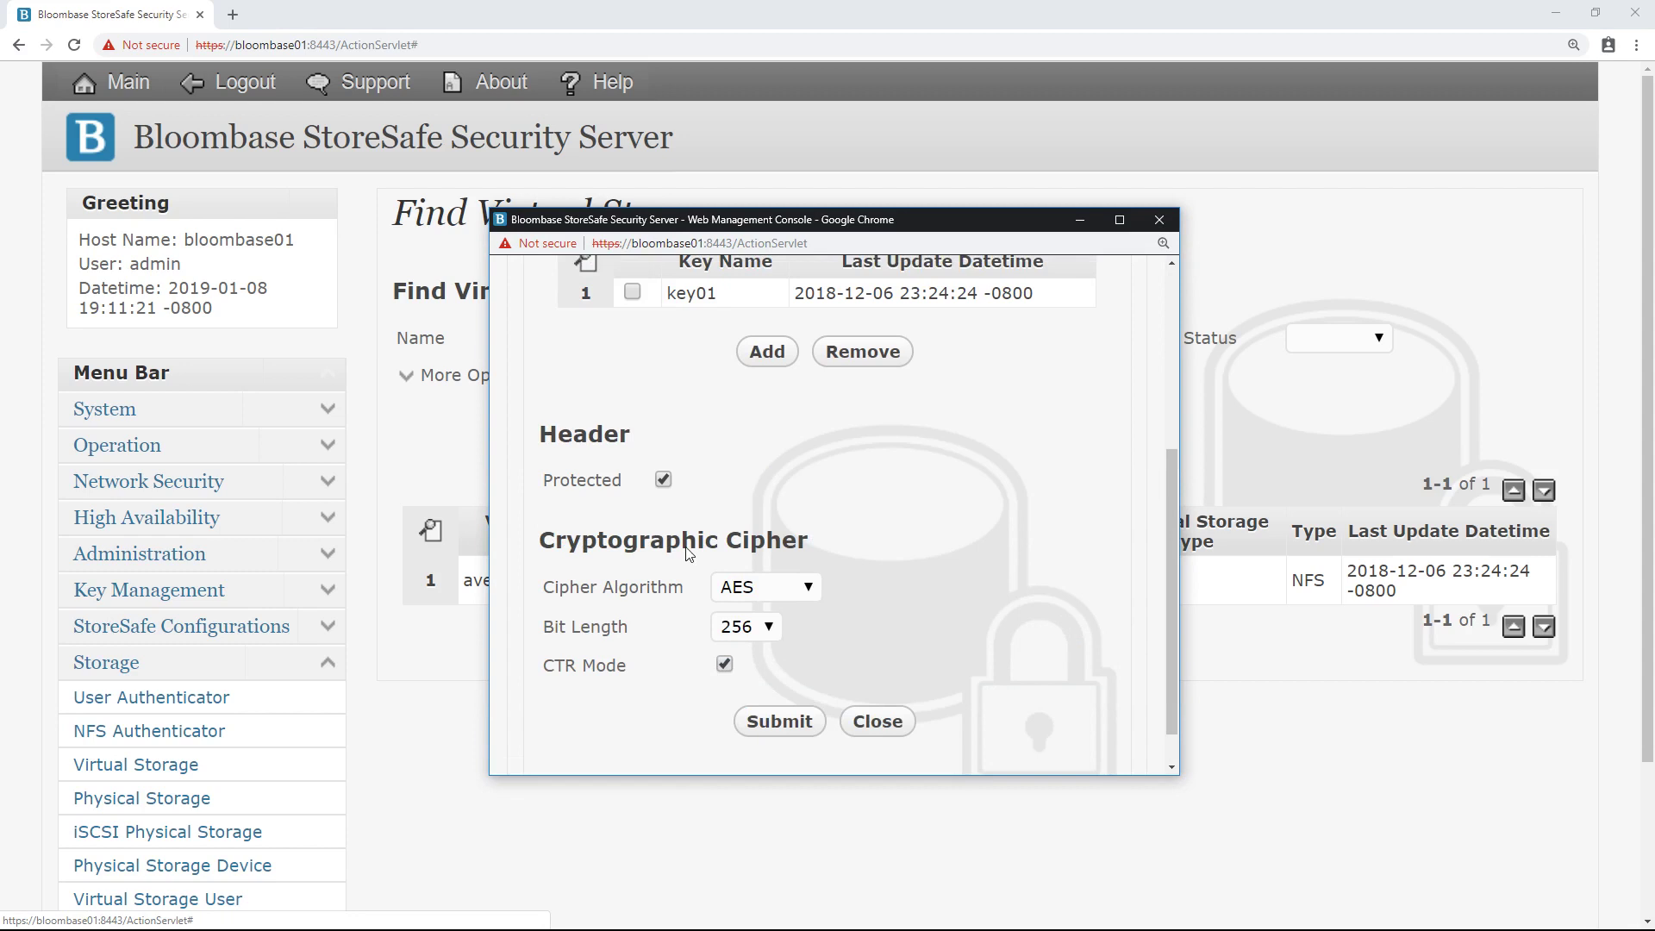
Examine the cryptographic cipher's algorithm and bit length choices, keeping AES and 256 selected
left_click(799, 577)
left_click(779, 609)
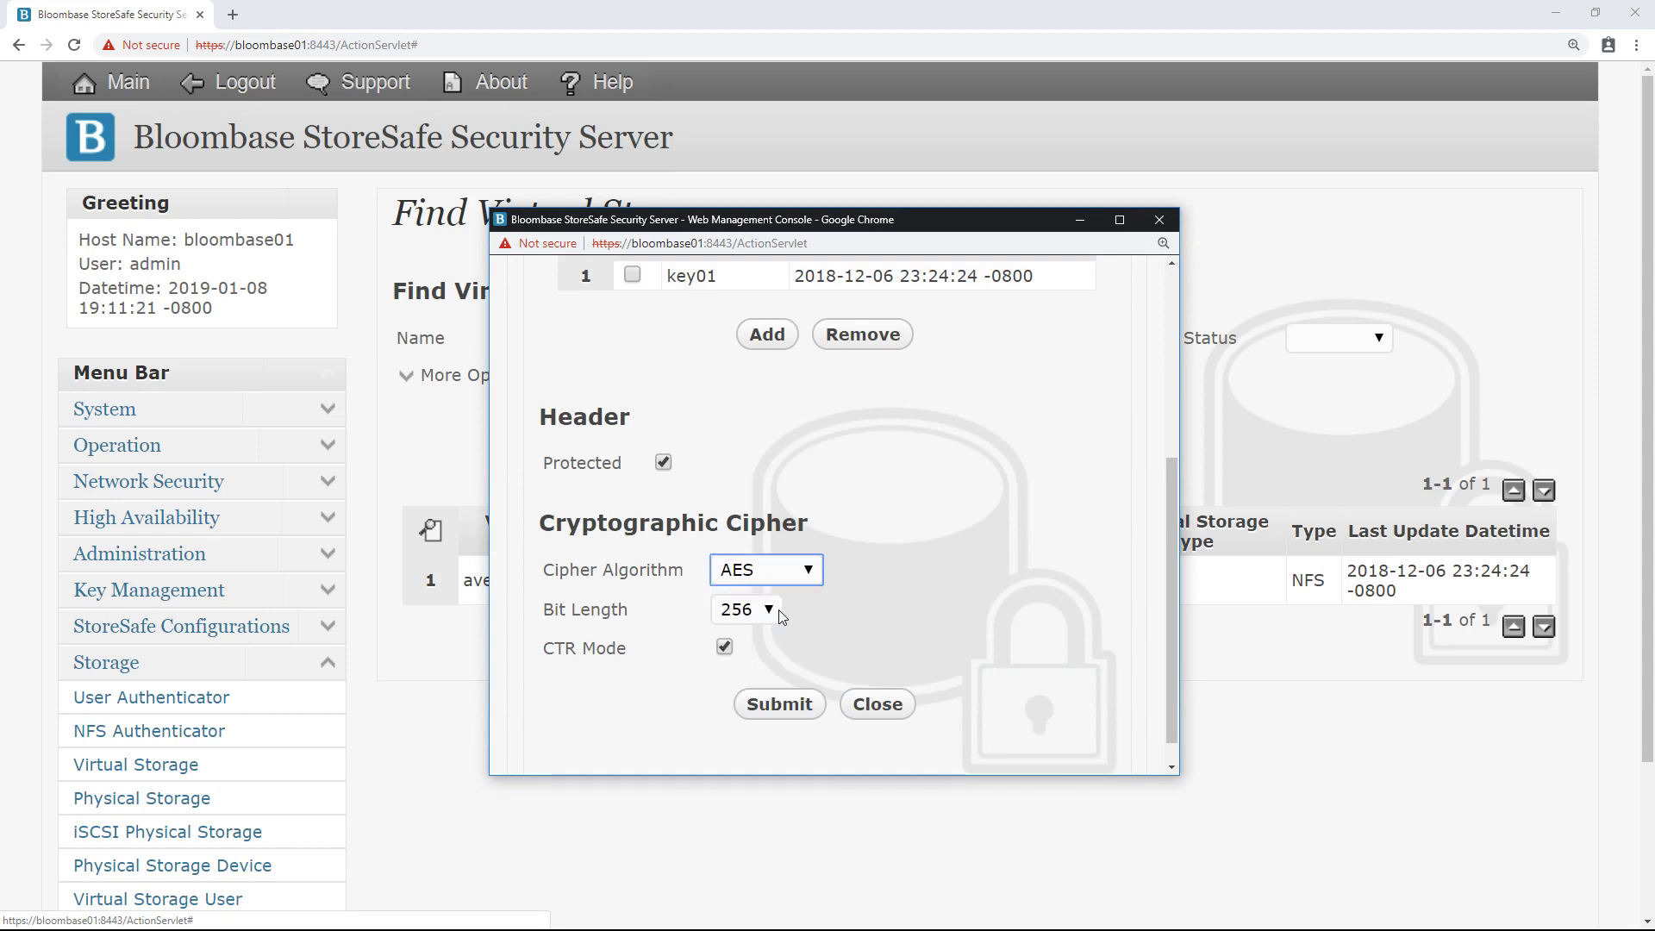
left_click(766, 610)
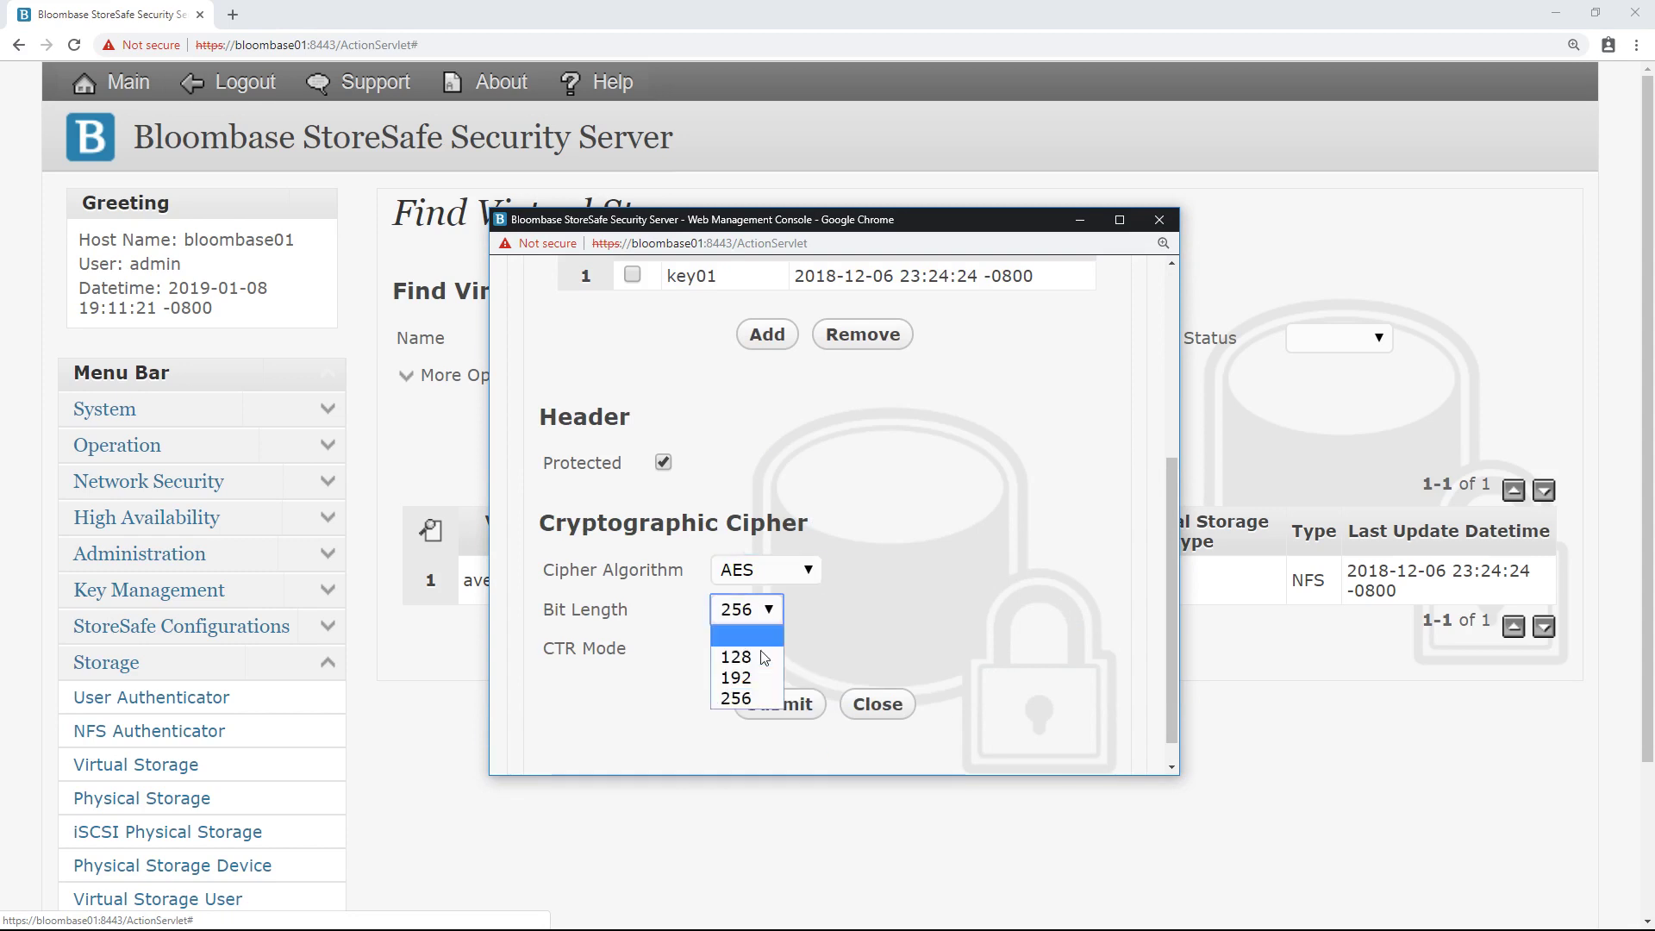
left_click(745, 695)
Examine the virtual storage's user, NFS attribute, host and subnet access control, and close its configuration without submitting
scroll(811, 638, "up", 4)
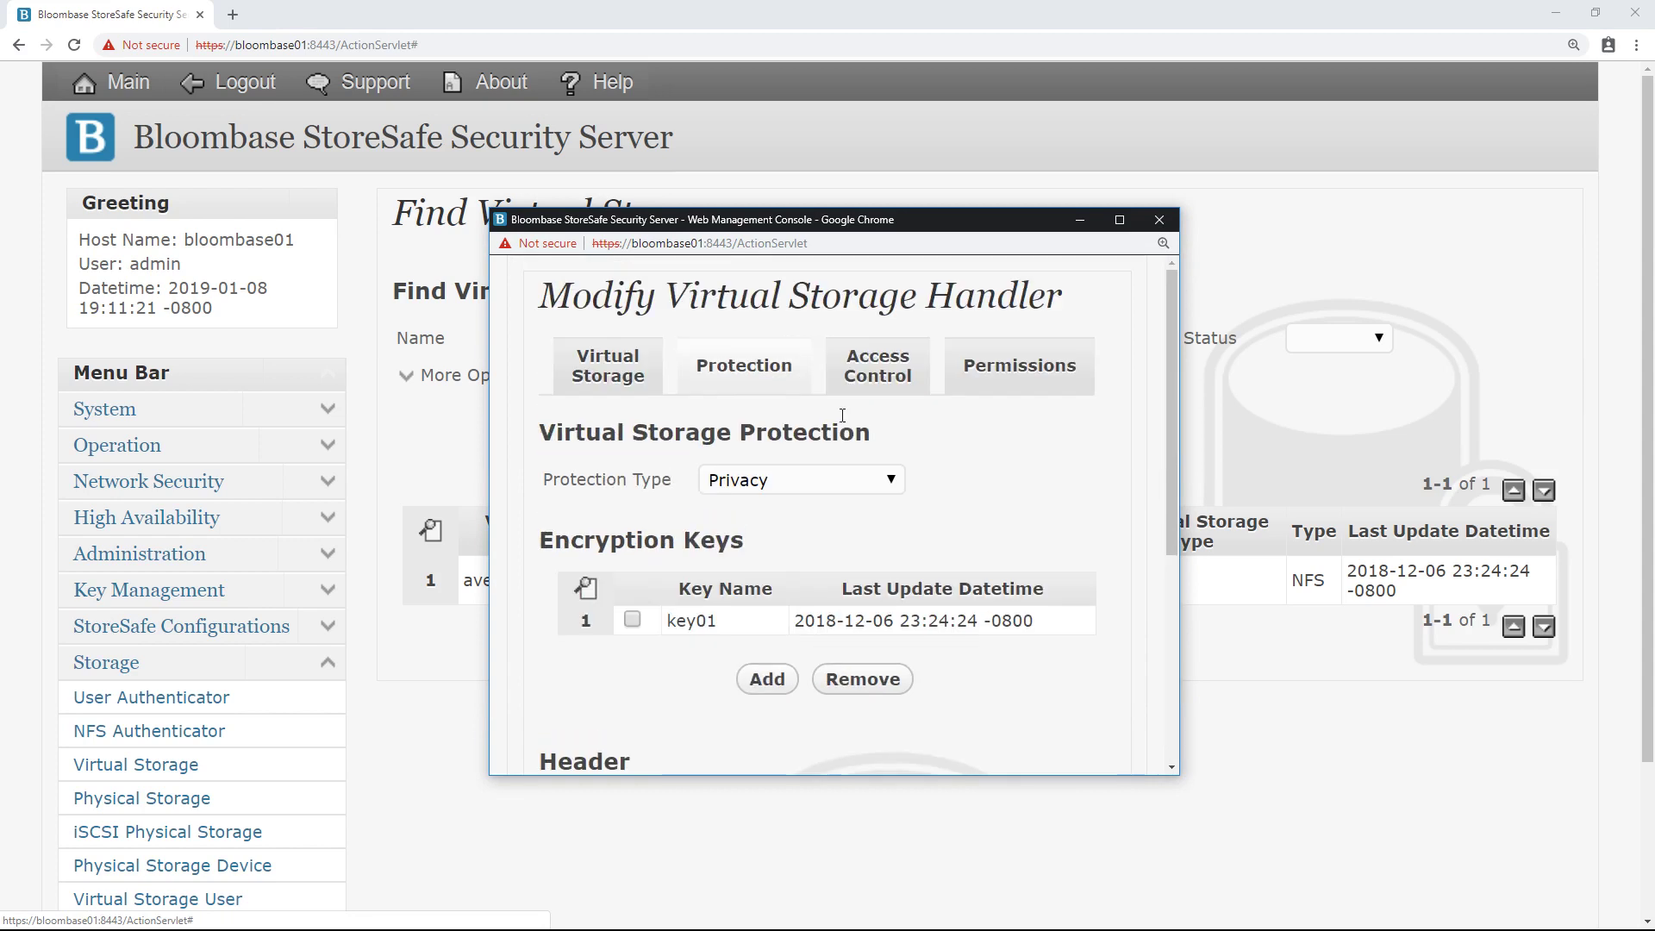
left_click(872, 380)
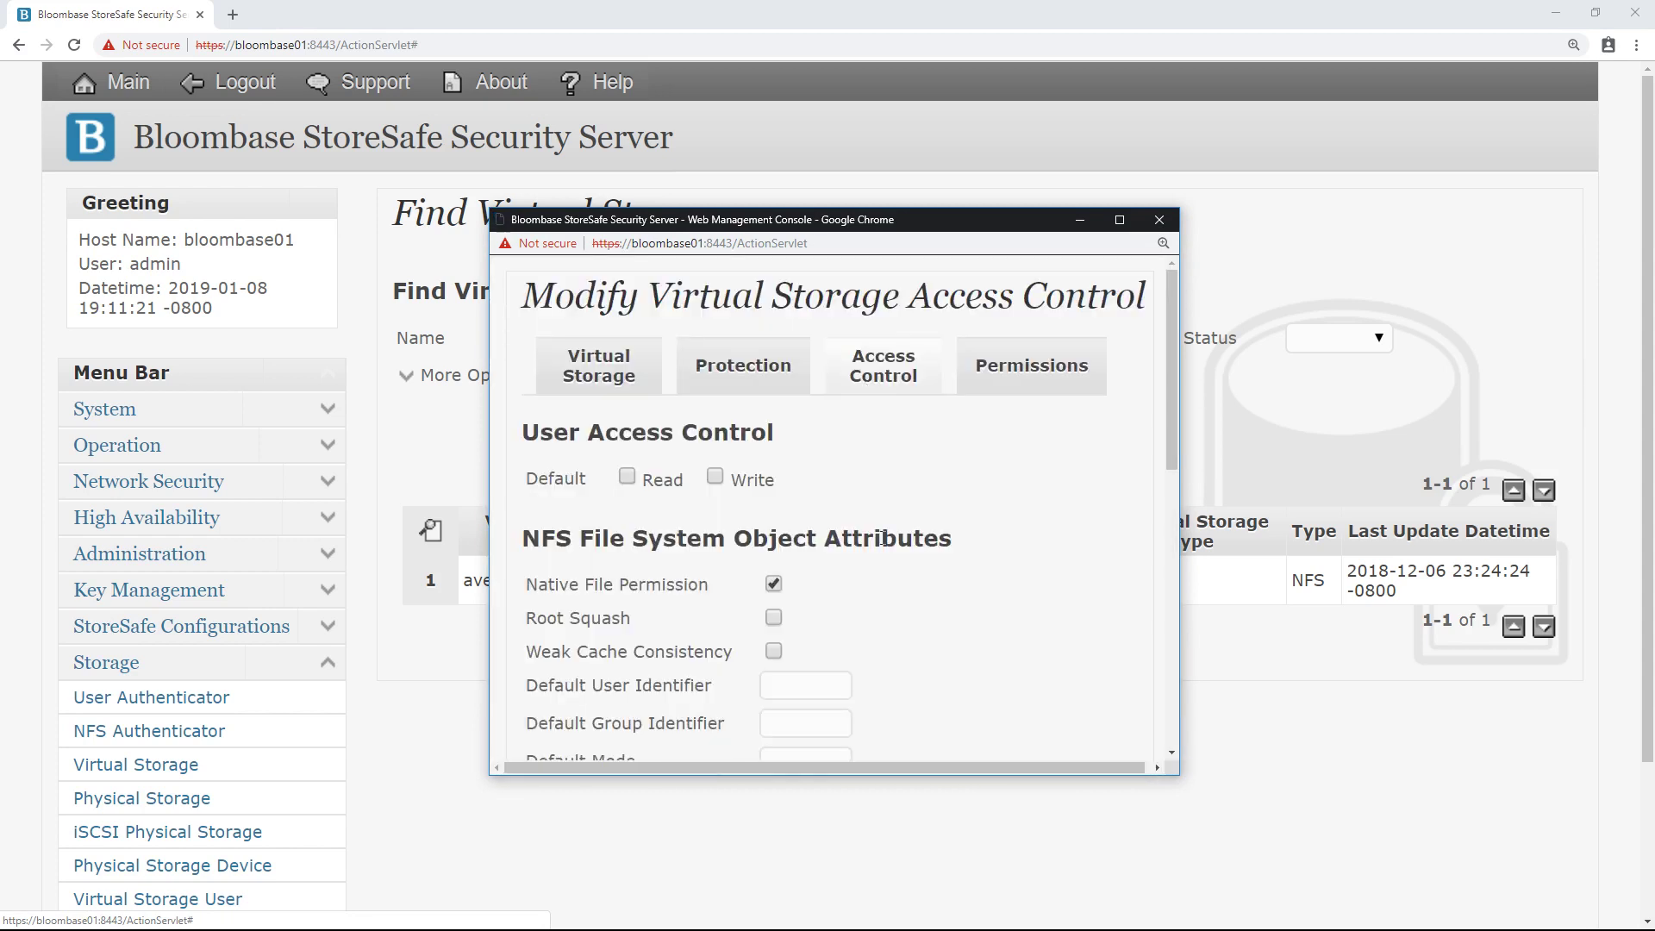
scroll(875, 535, "down", 1)
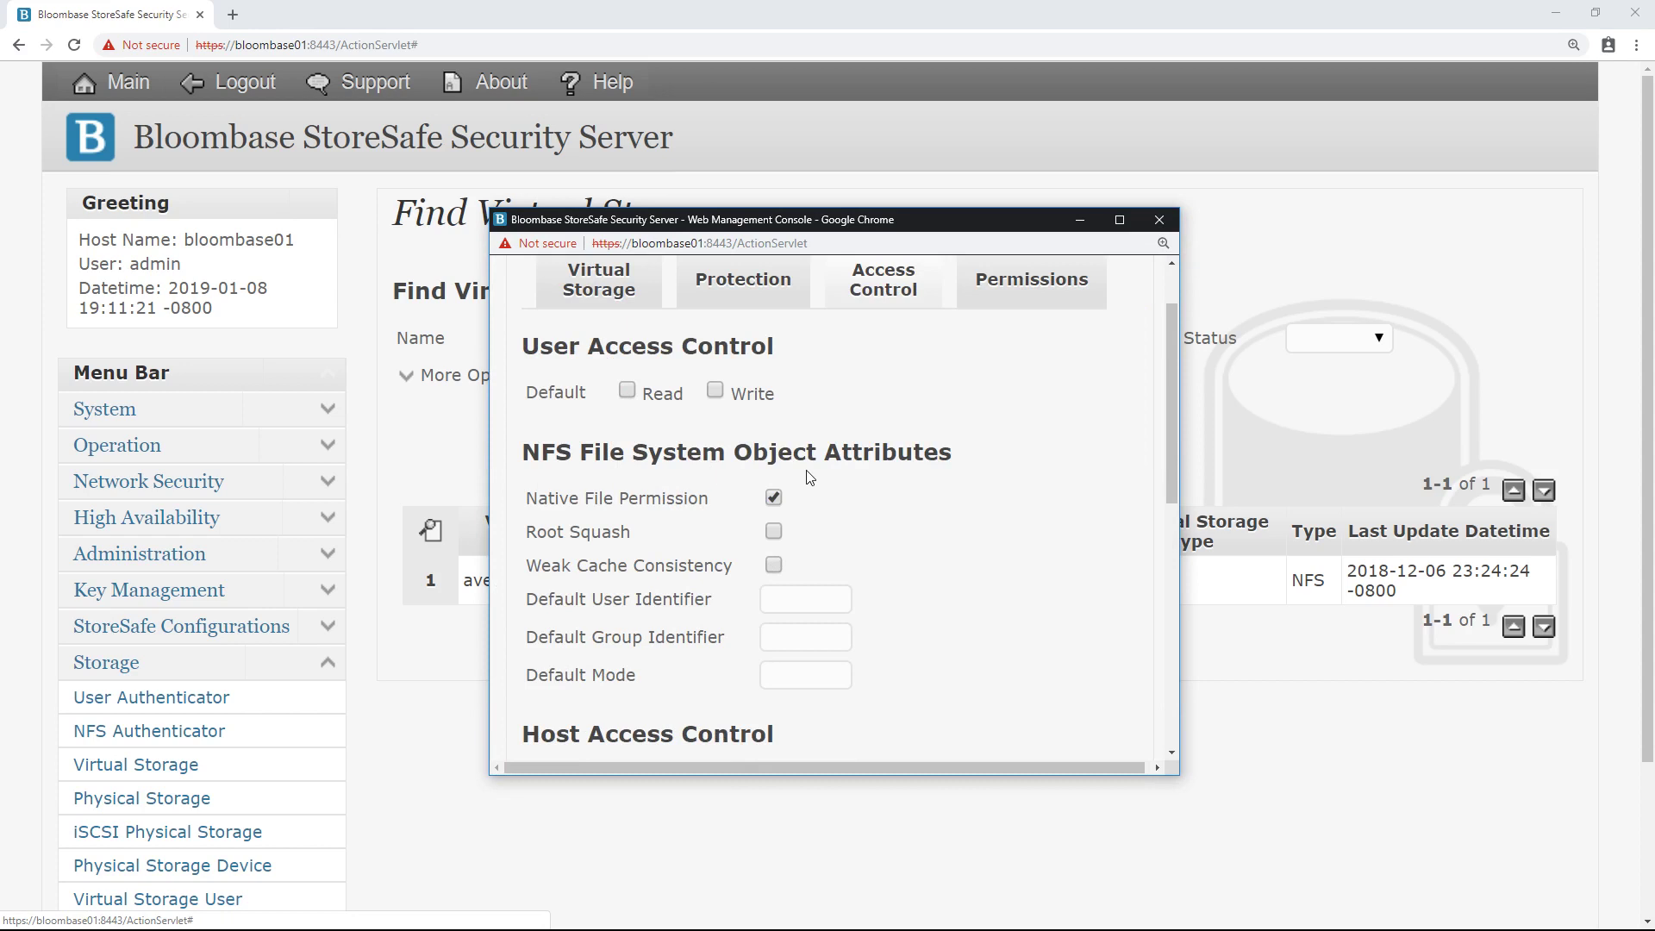
scroll(914, 488, "down", 2)
scroll(775, 454, "down", 5)
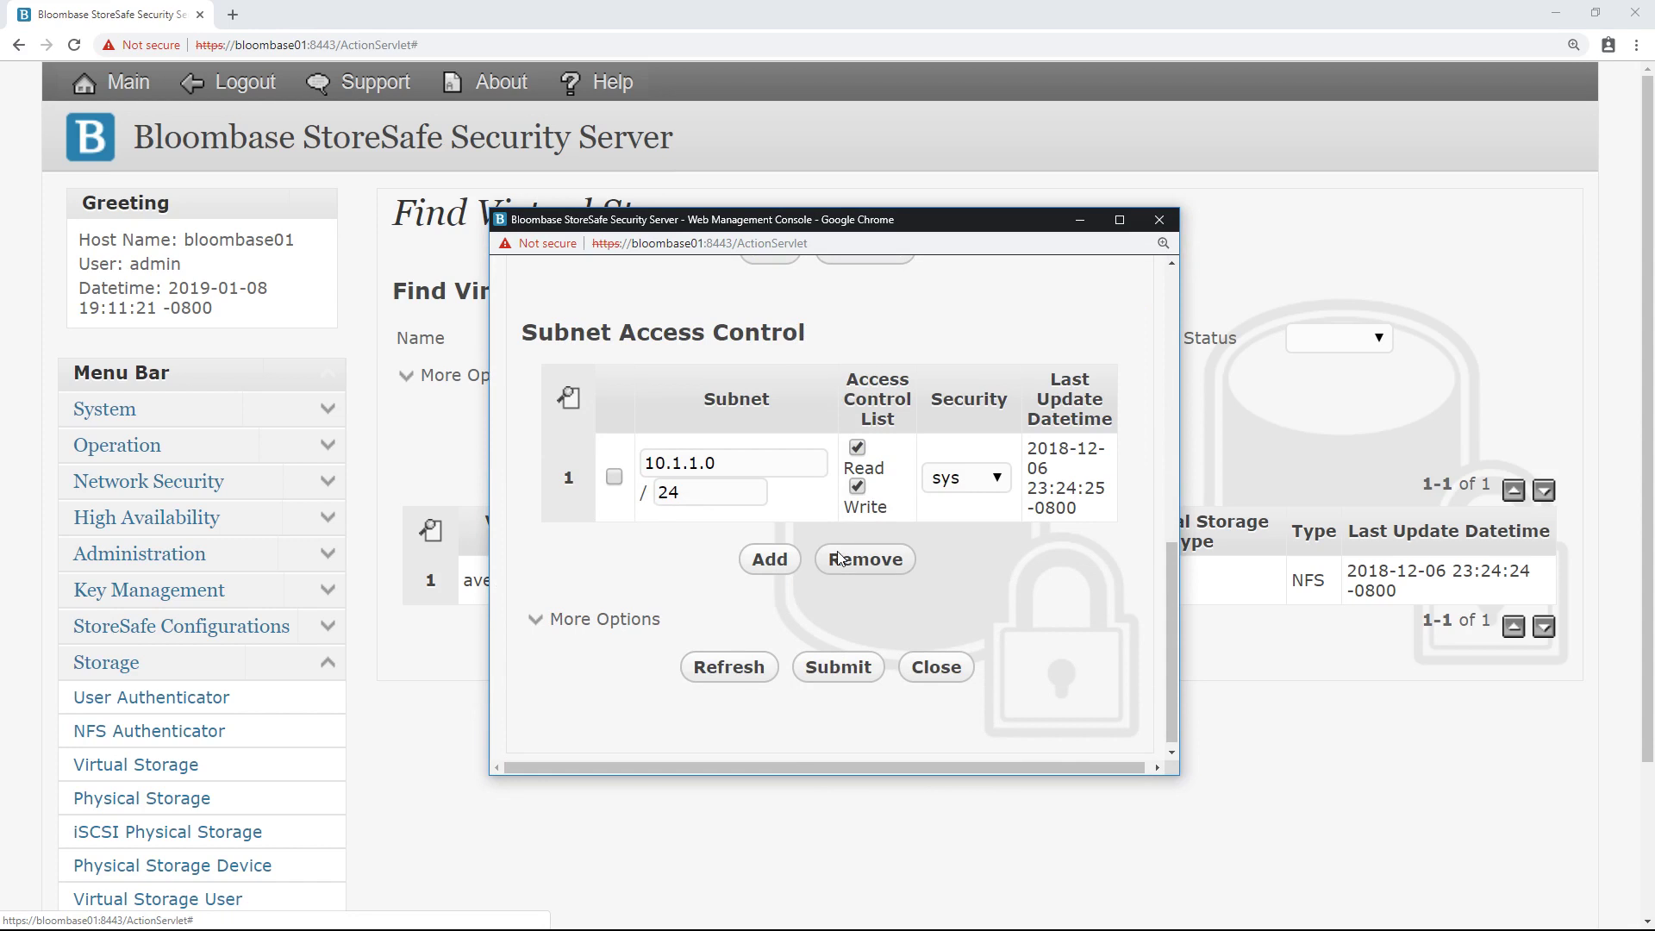
left_click(926, 673)
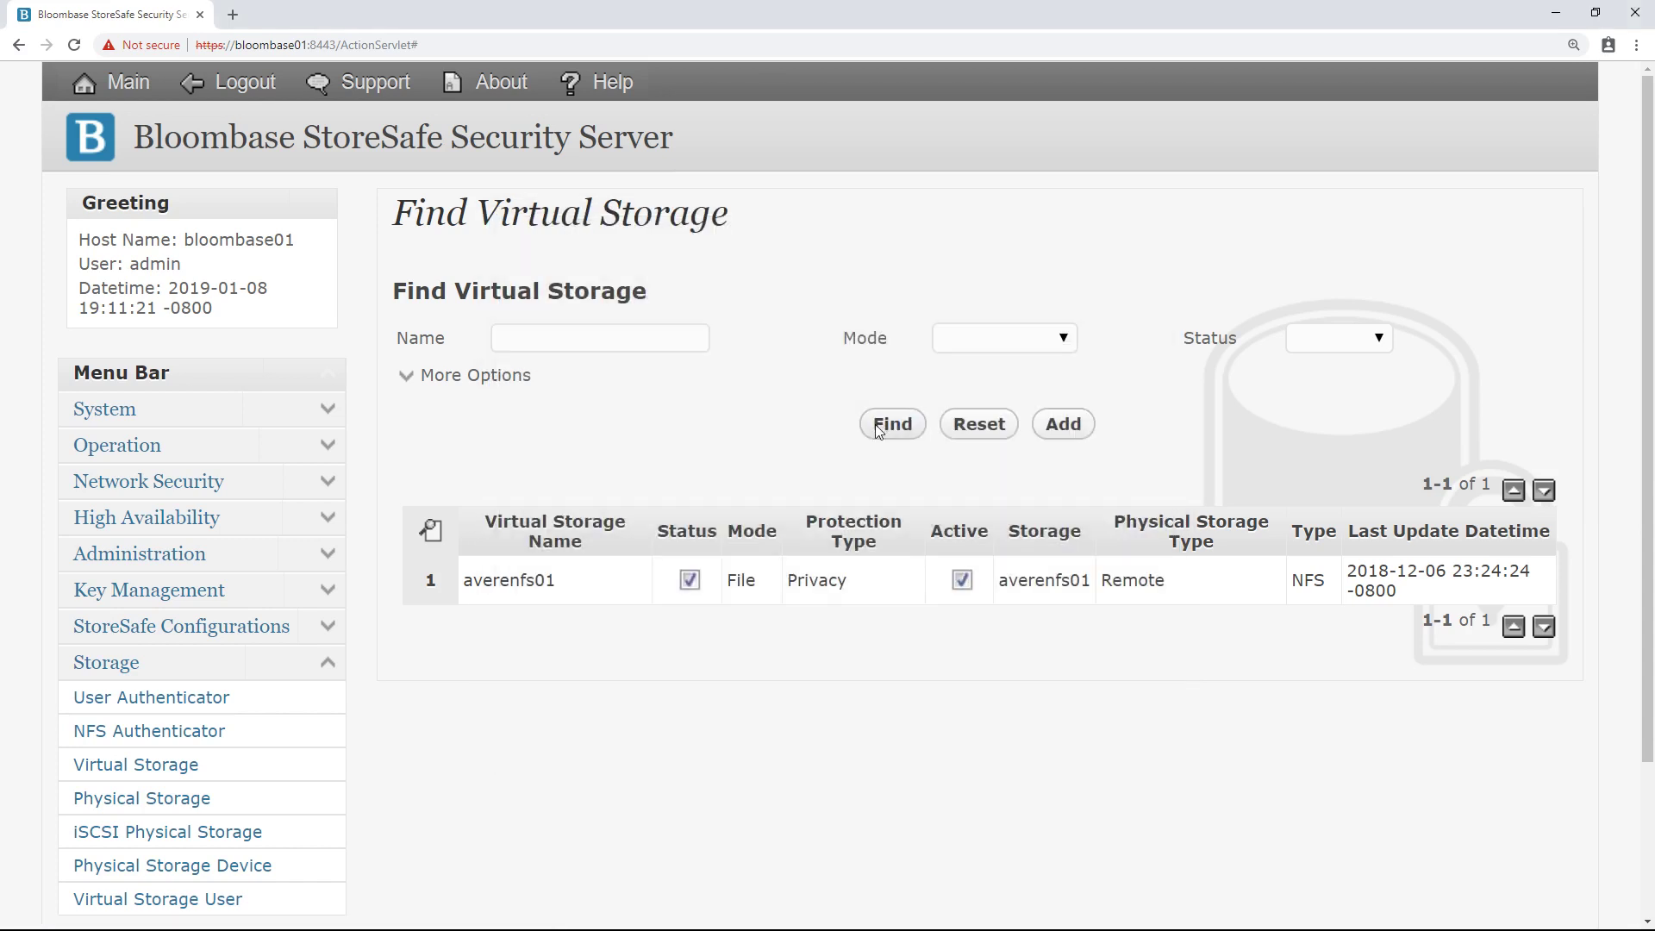
Open the status of virtual storage averenfs01 and examine its virtual storage, physical storage and active share details
left_click(518, 588)
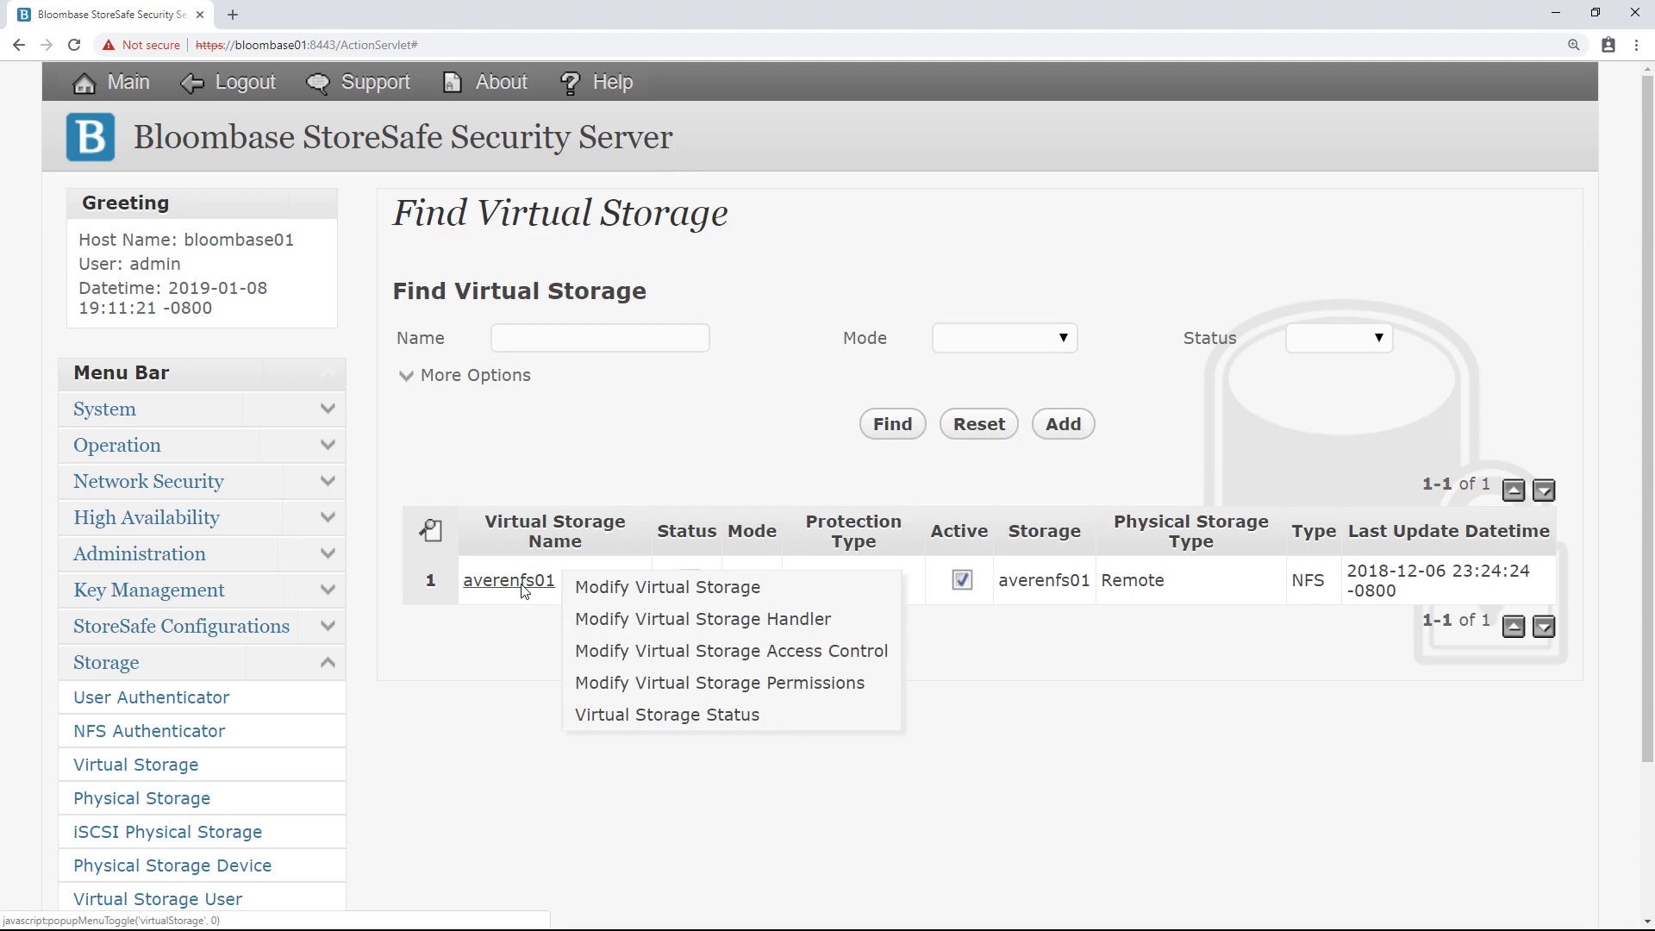
left_click(627, 714)
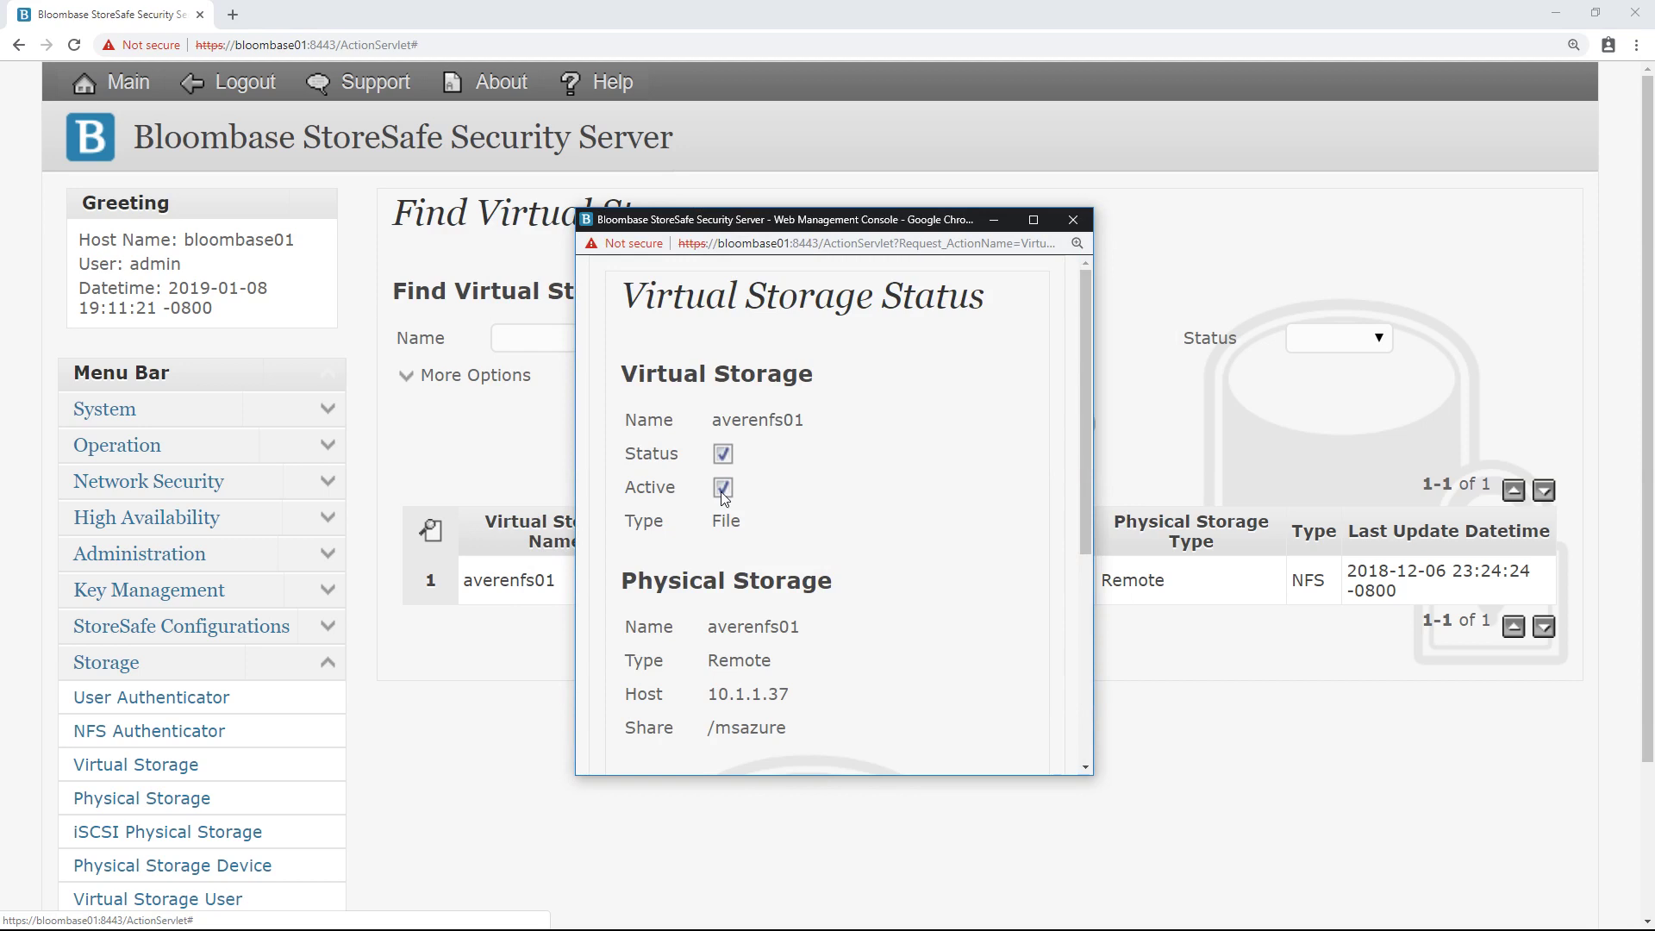
scroll(721, 514, "down", 1)
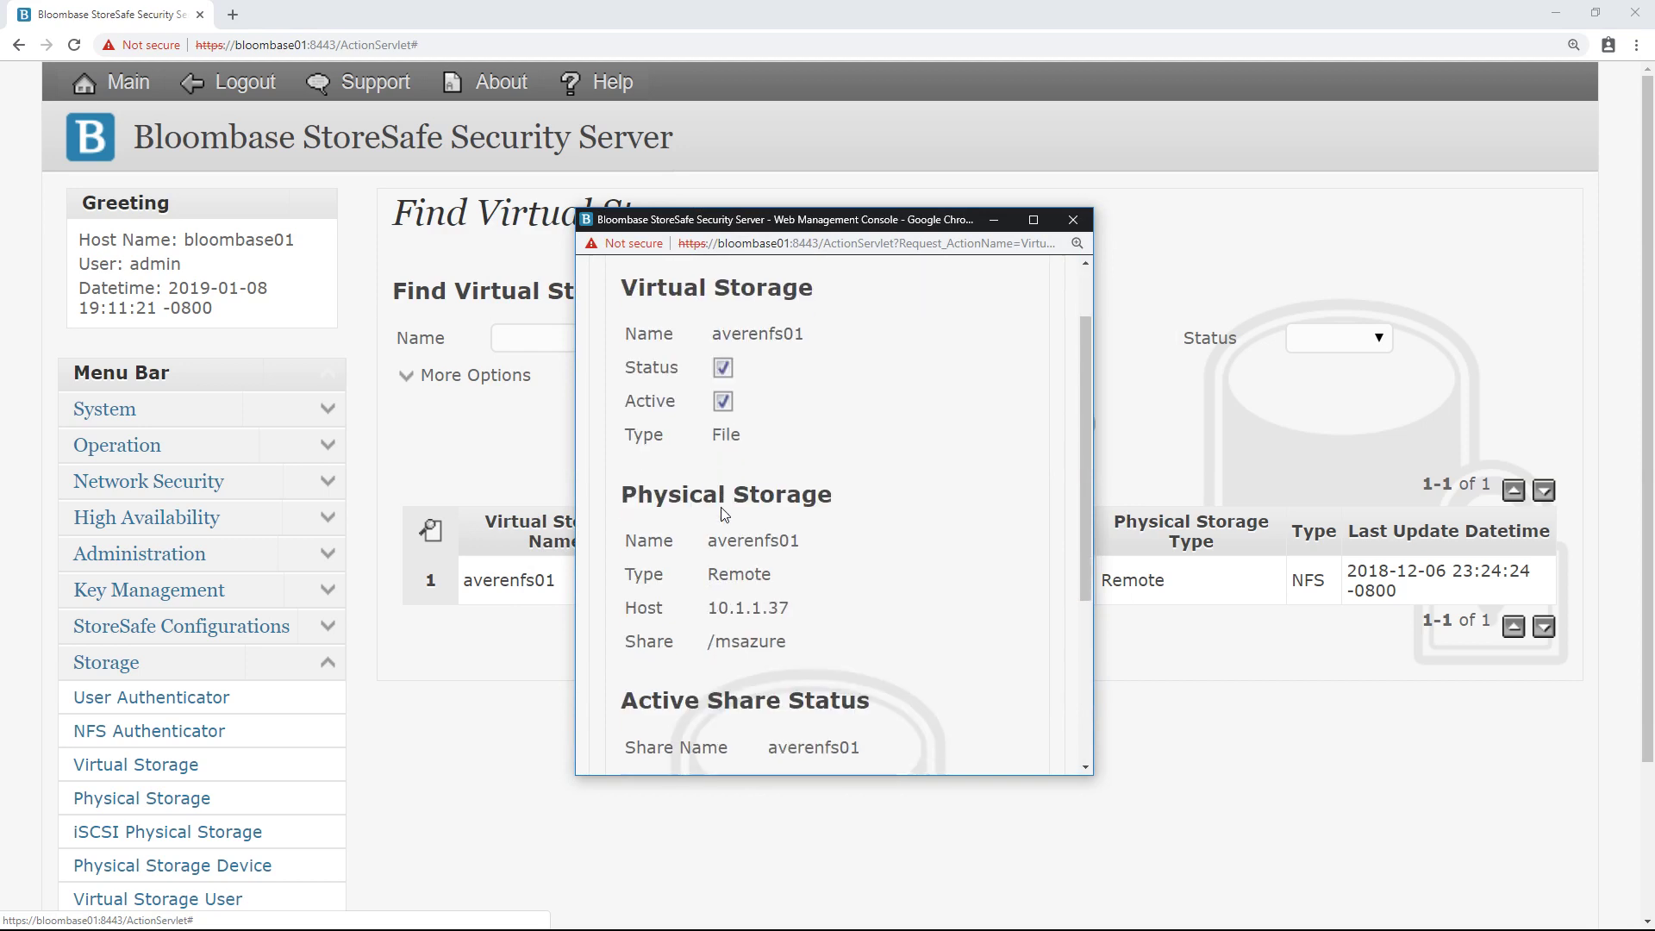
scroll(721, 514, "down", 1)
scroll(721, 514, "down", 1)
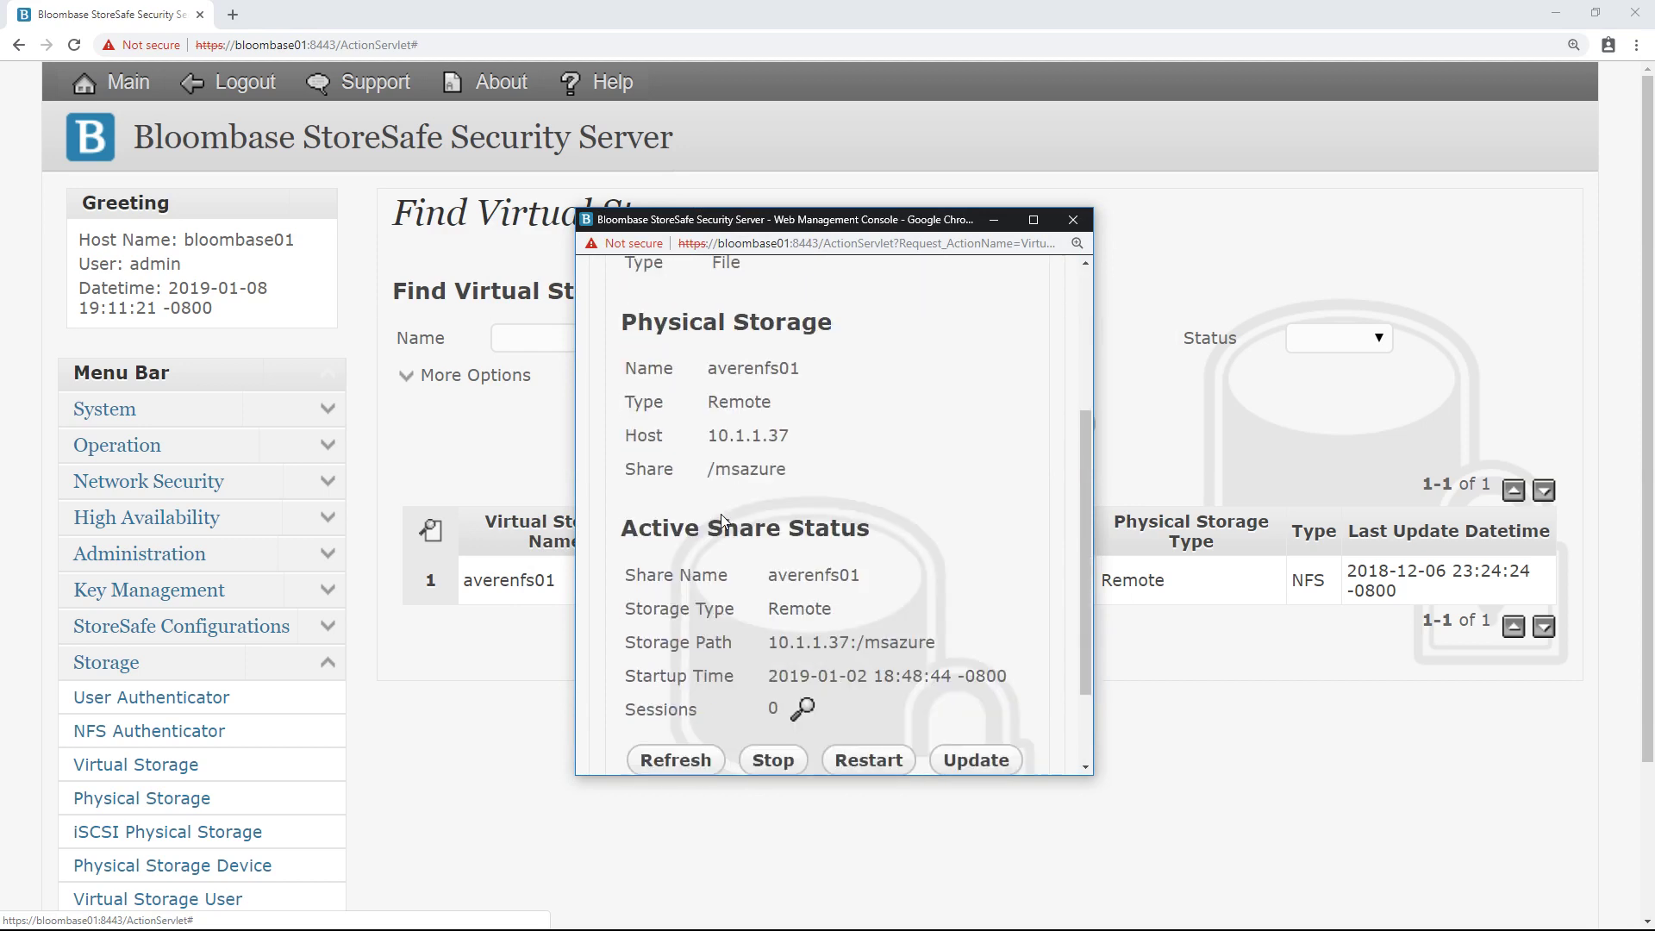
scroll(741, 569, "down", 1)
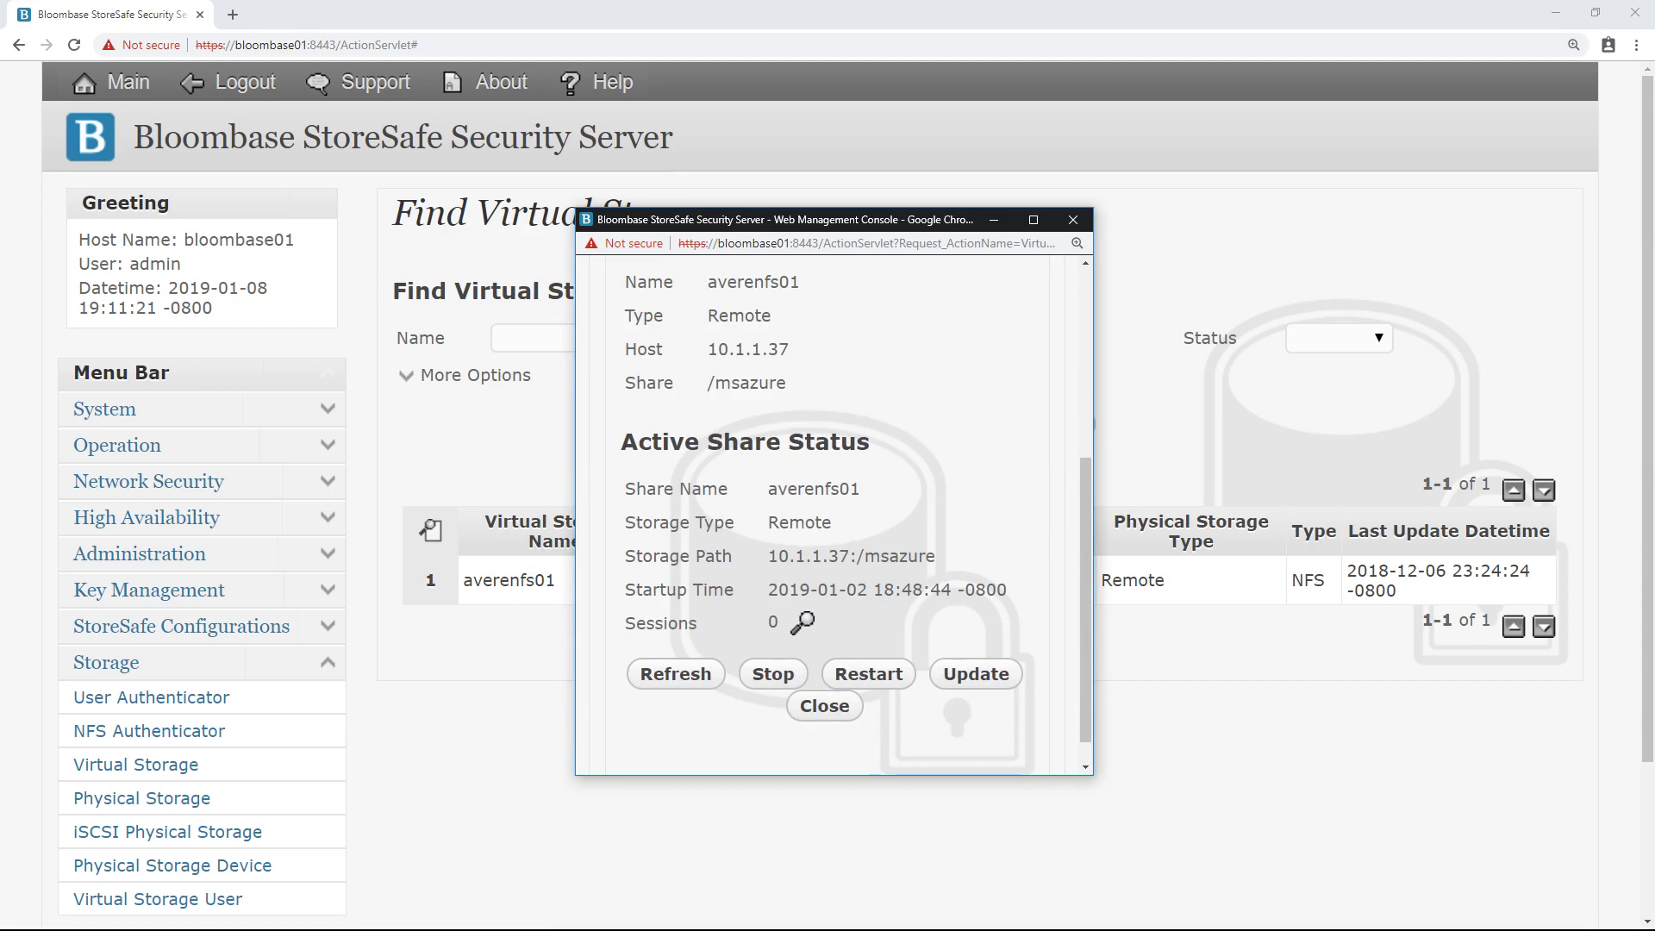
Switch to the rhel7 terminal session and check the client's kernel release with uname -r
key("alt+Tab")
type("uname -r")
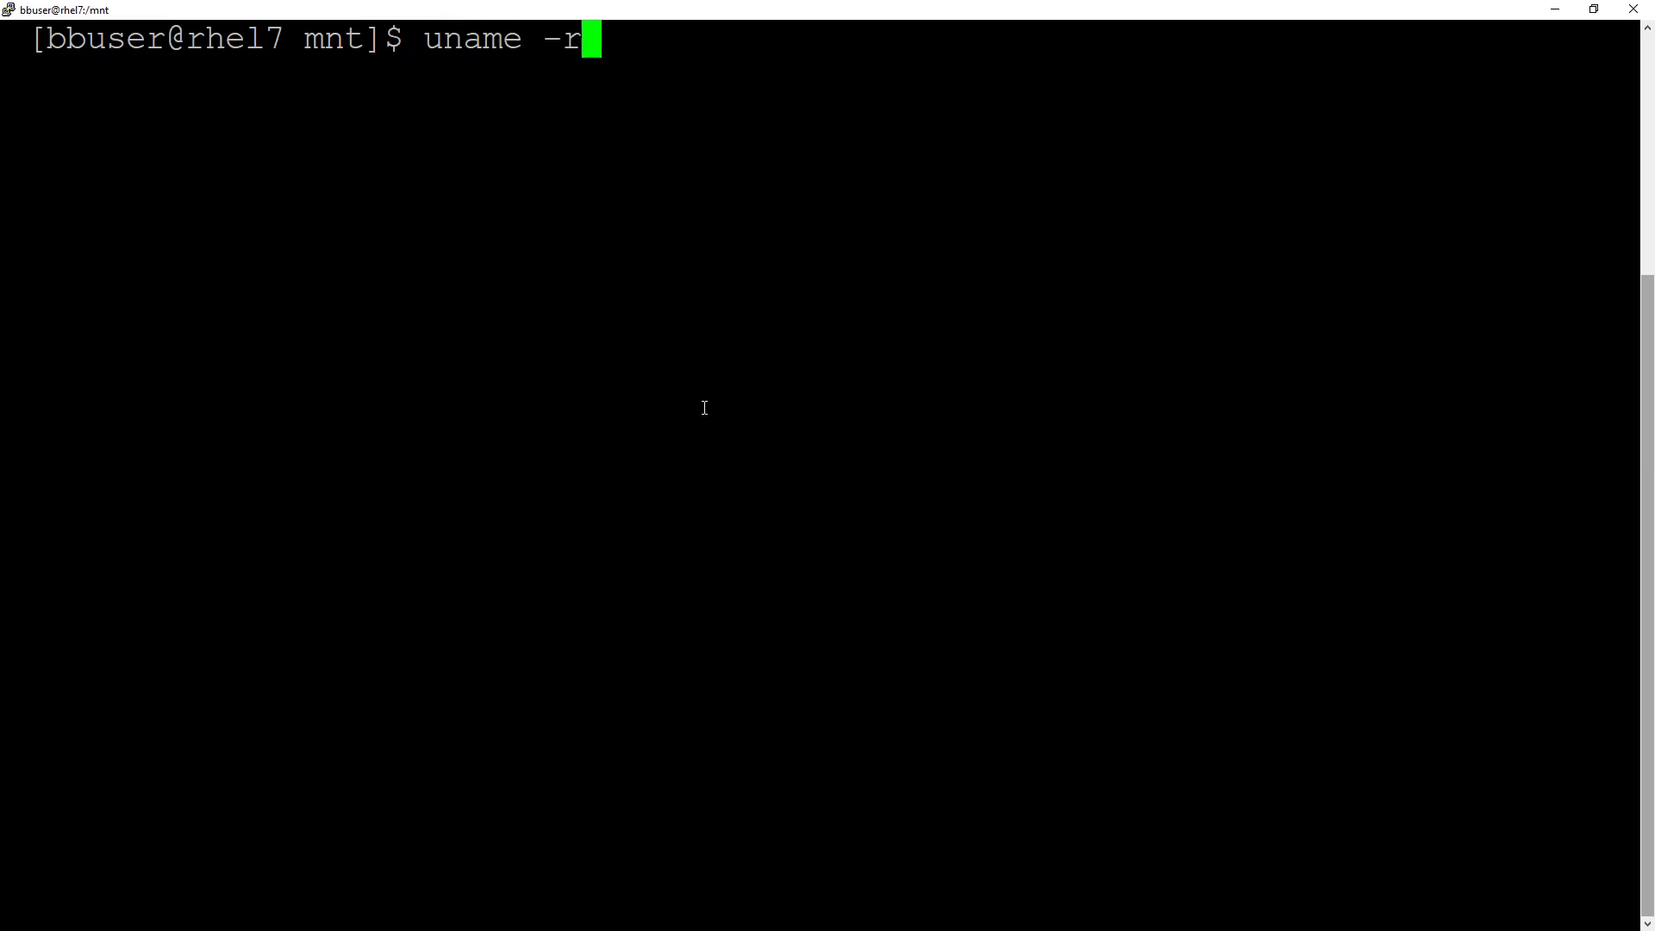
key("Return")
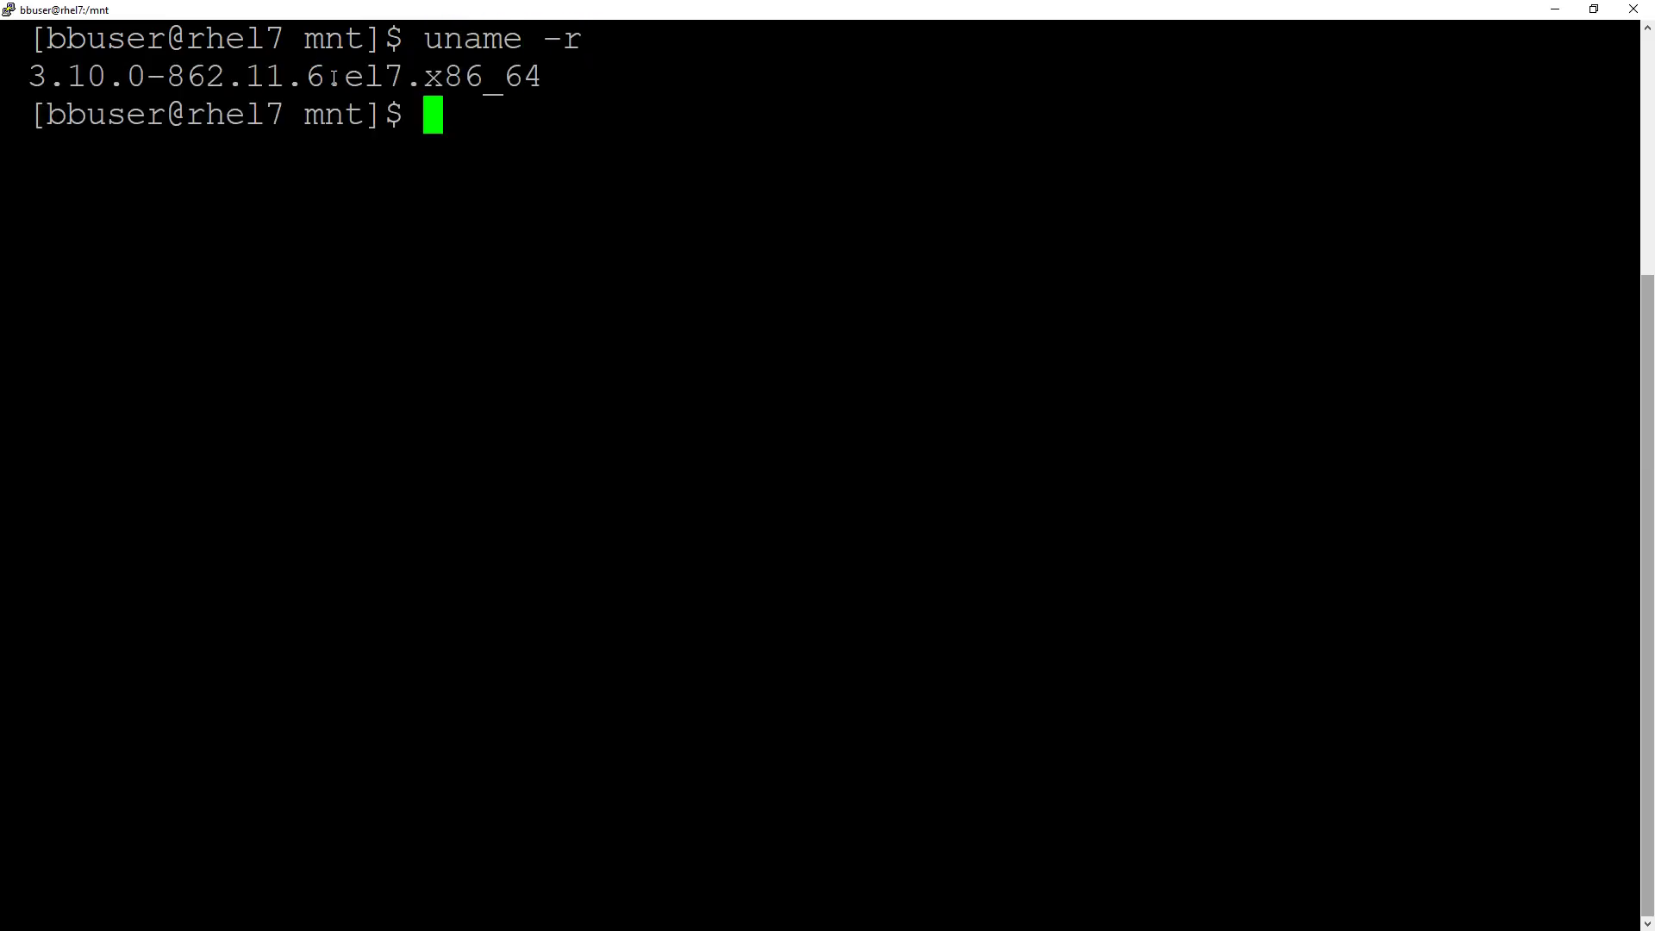
left_click_drag(344, 78, 402, 79)
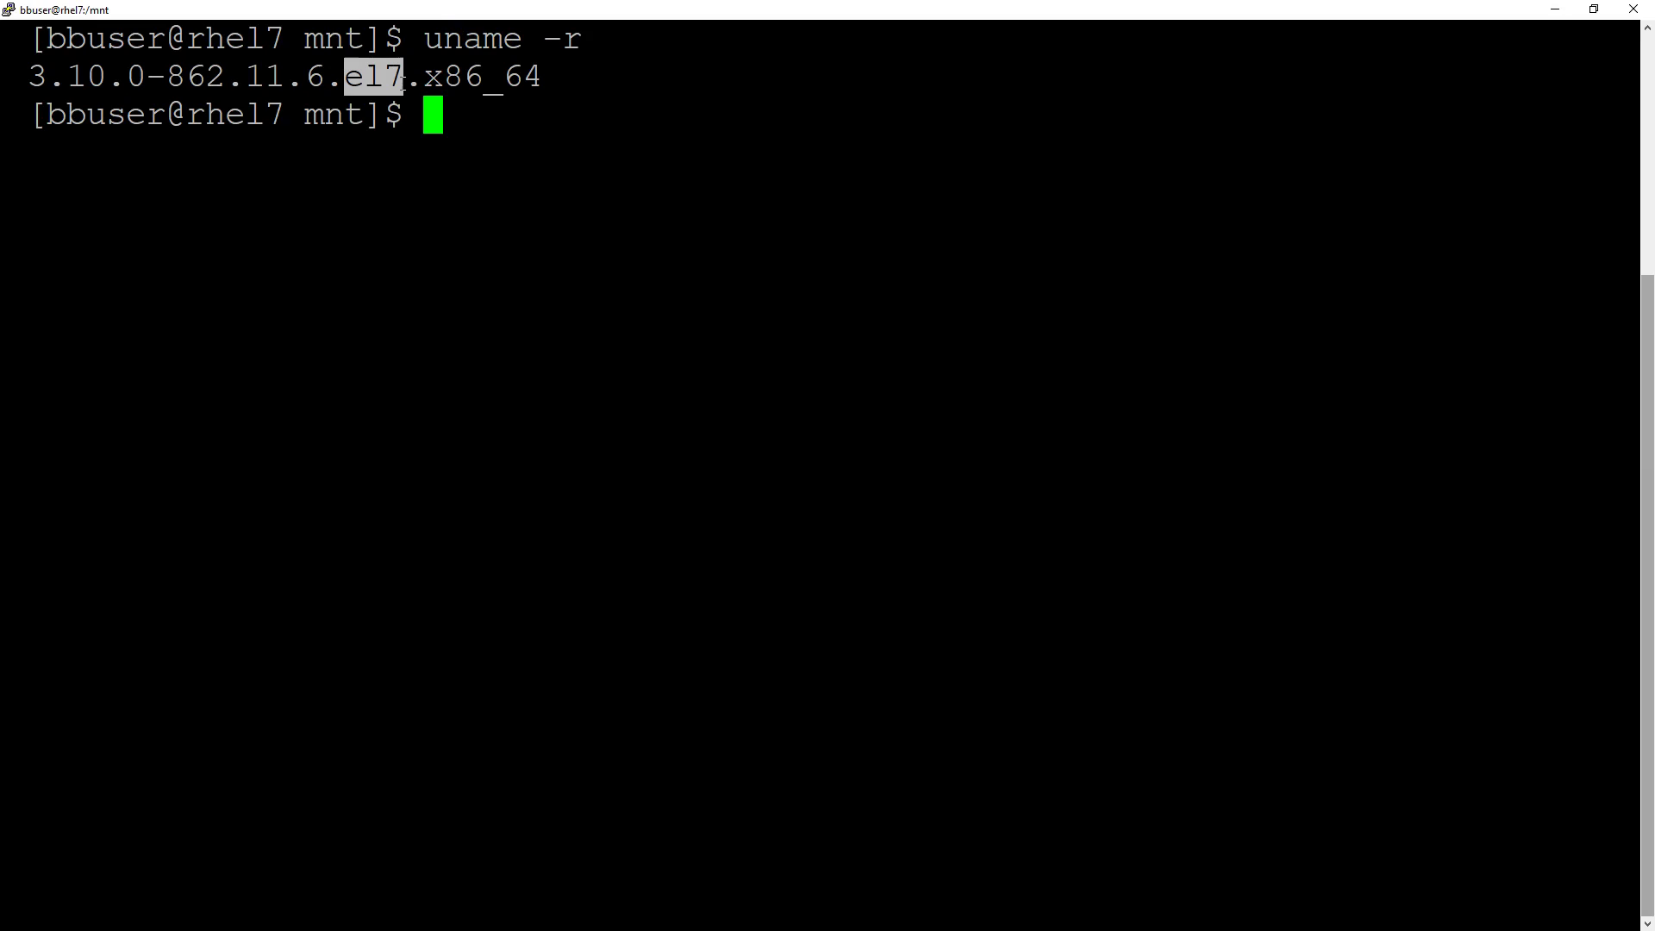
left_click(541, 137)
List the NFS exports of the StoreSafe server with showmount -e 10.1.1.14 and examine the exported share
type("showmou")
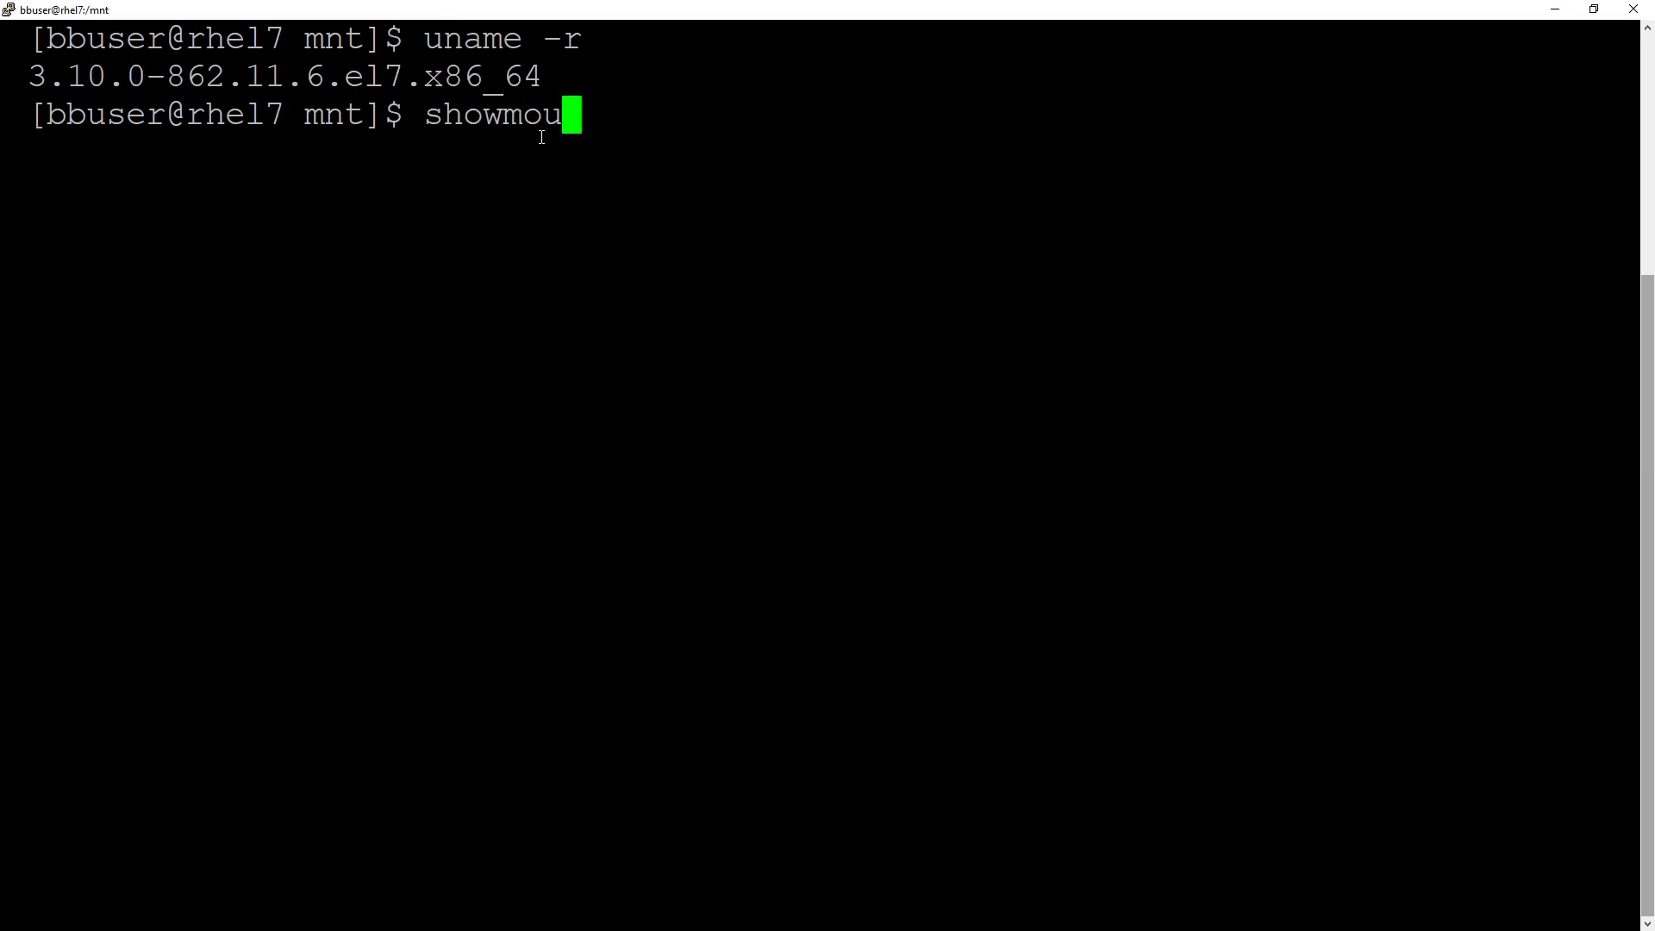
type("nt -e 1")
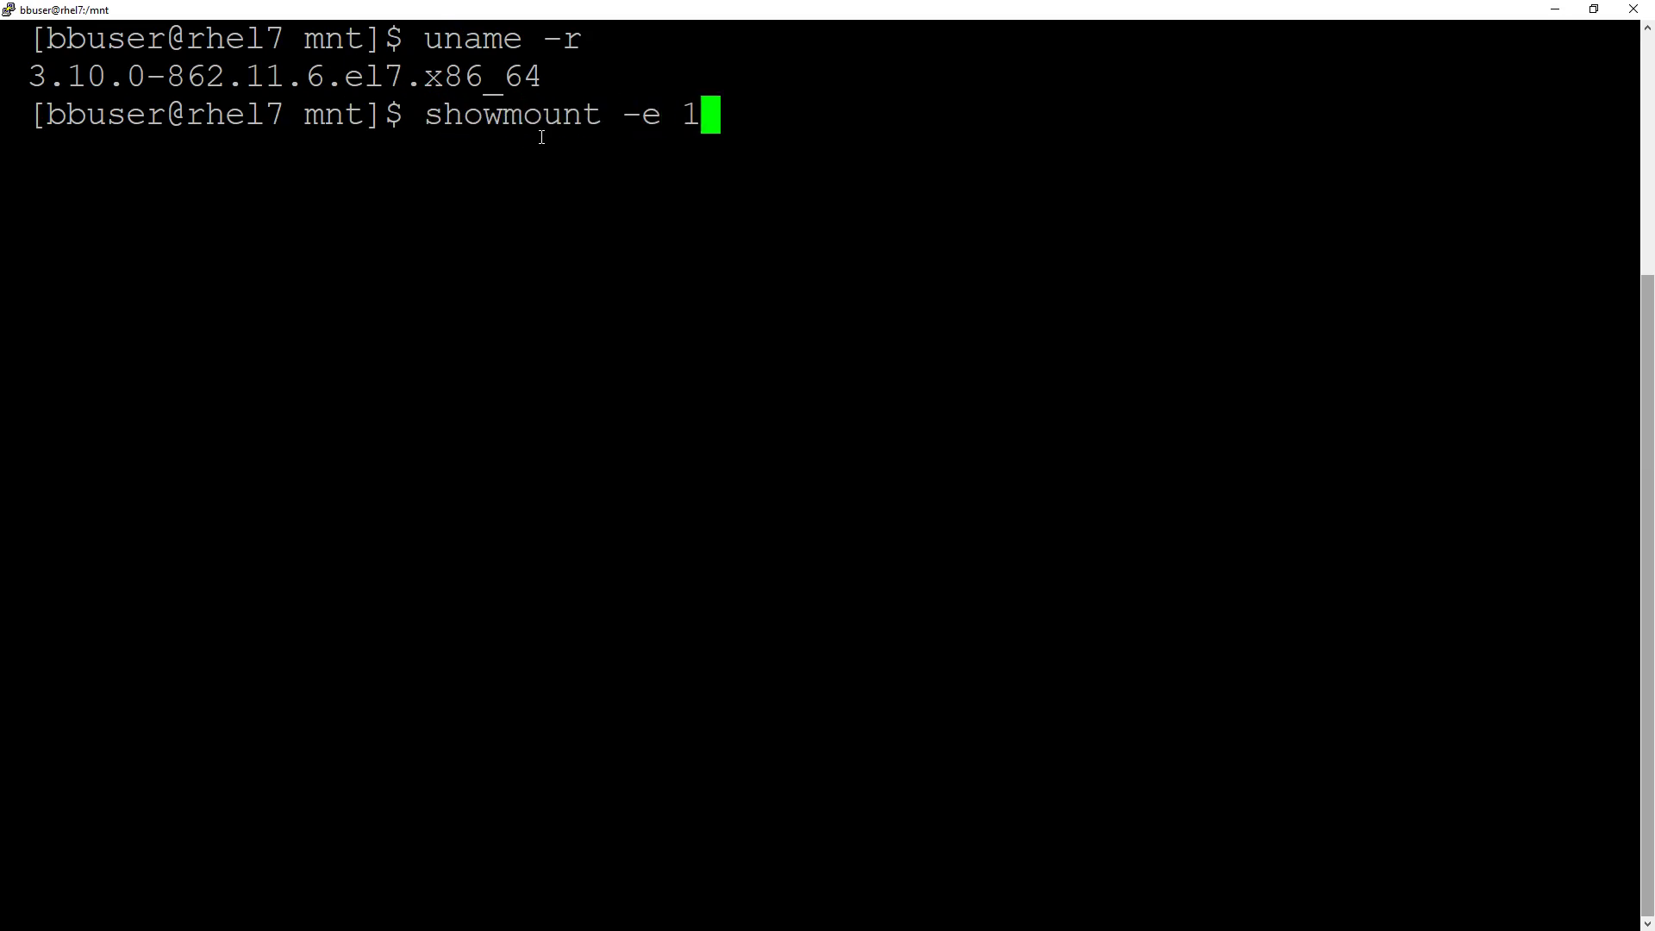
type("0.1.1.14")
key("Return")
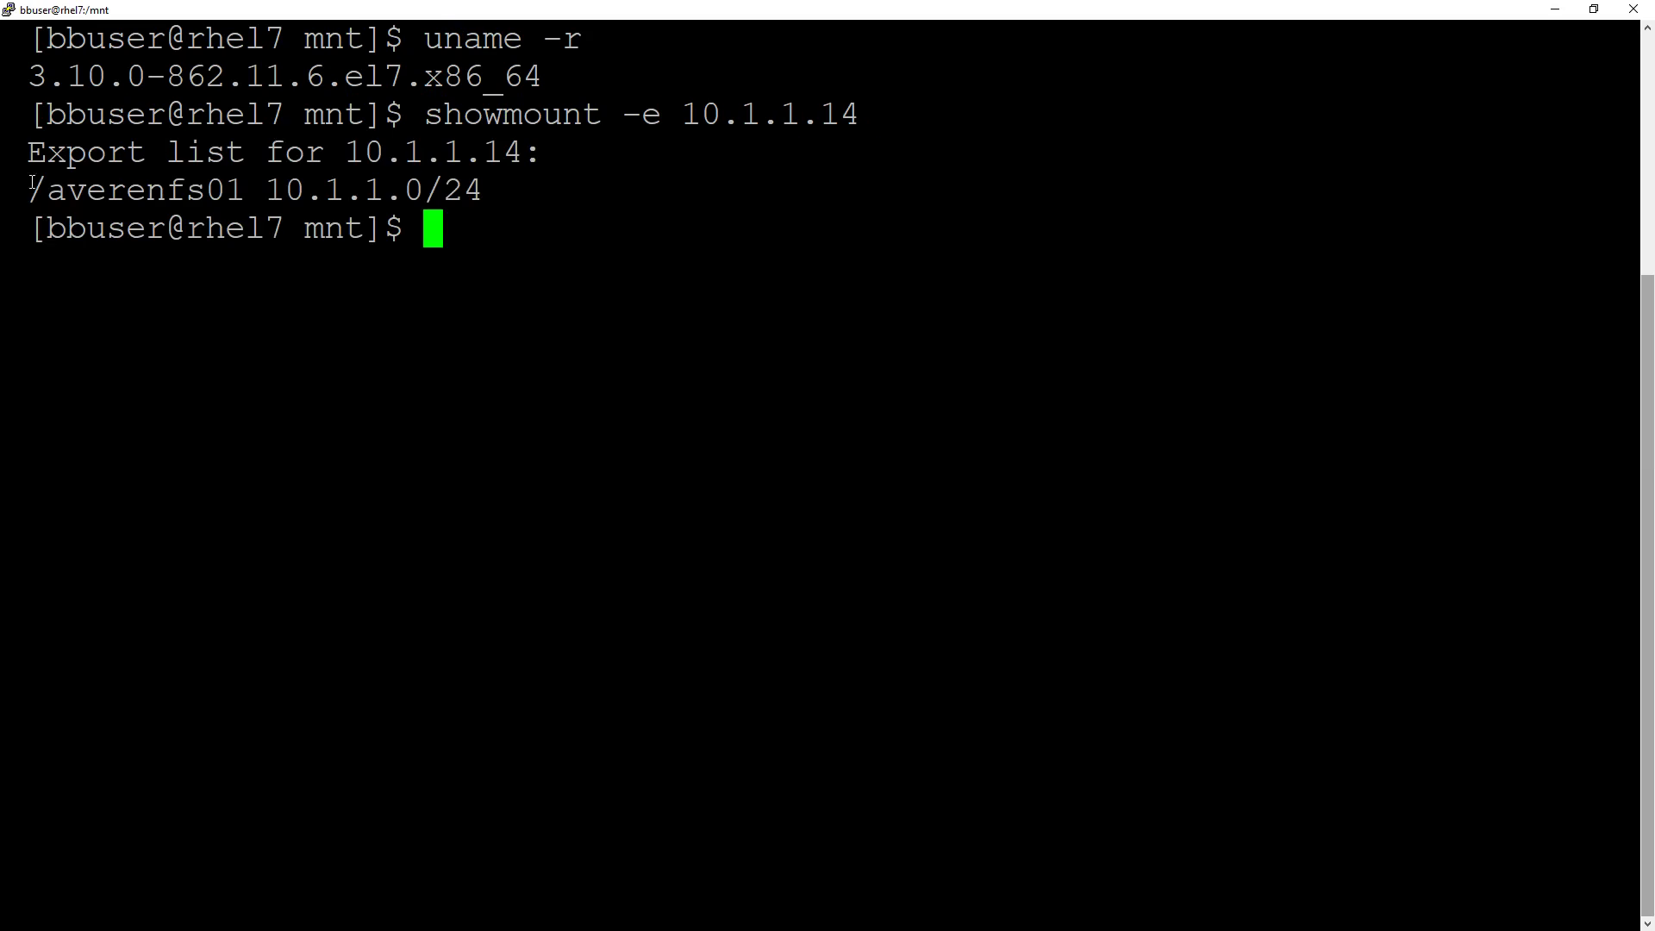
left_click_drag(39, 181, 477, 190)
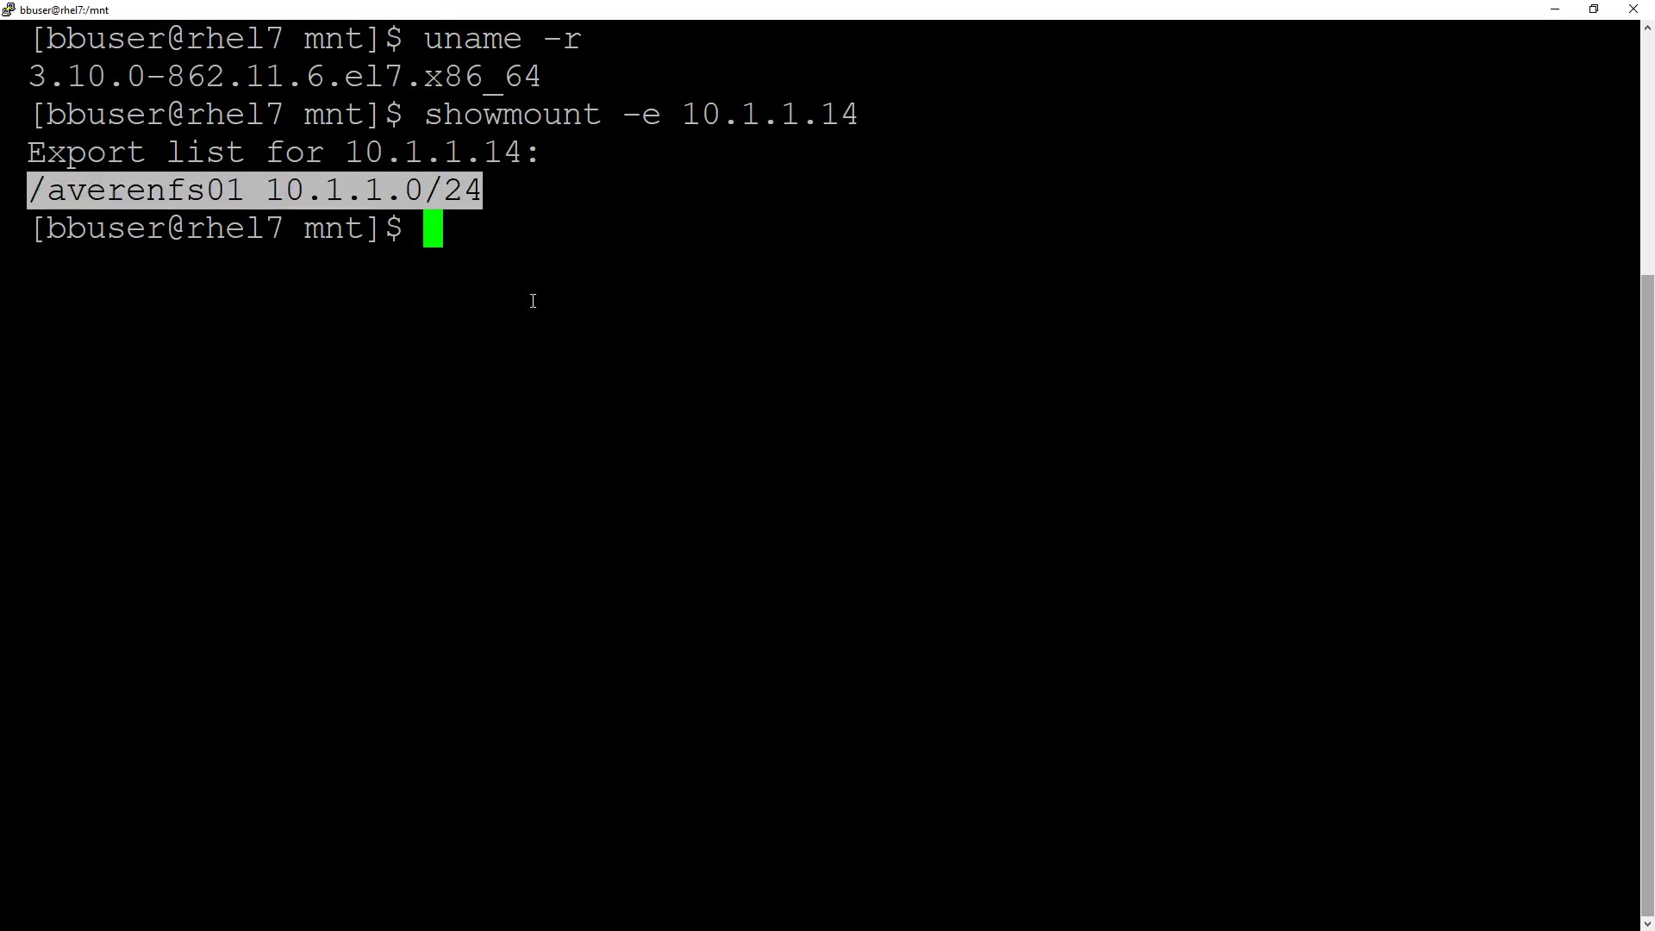
left_click(563, 243)
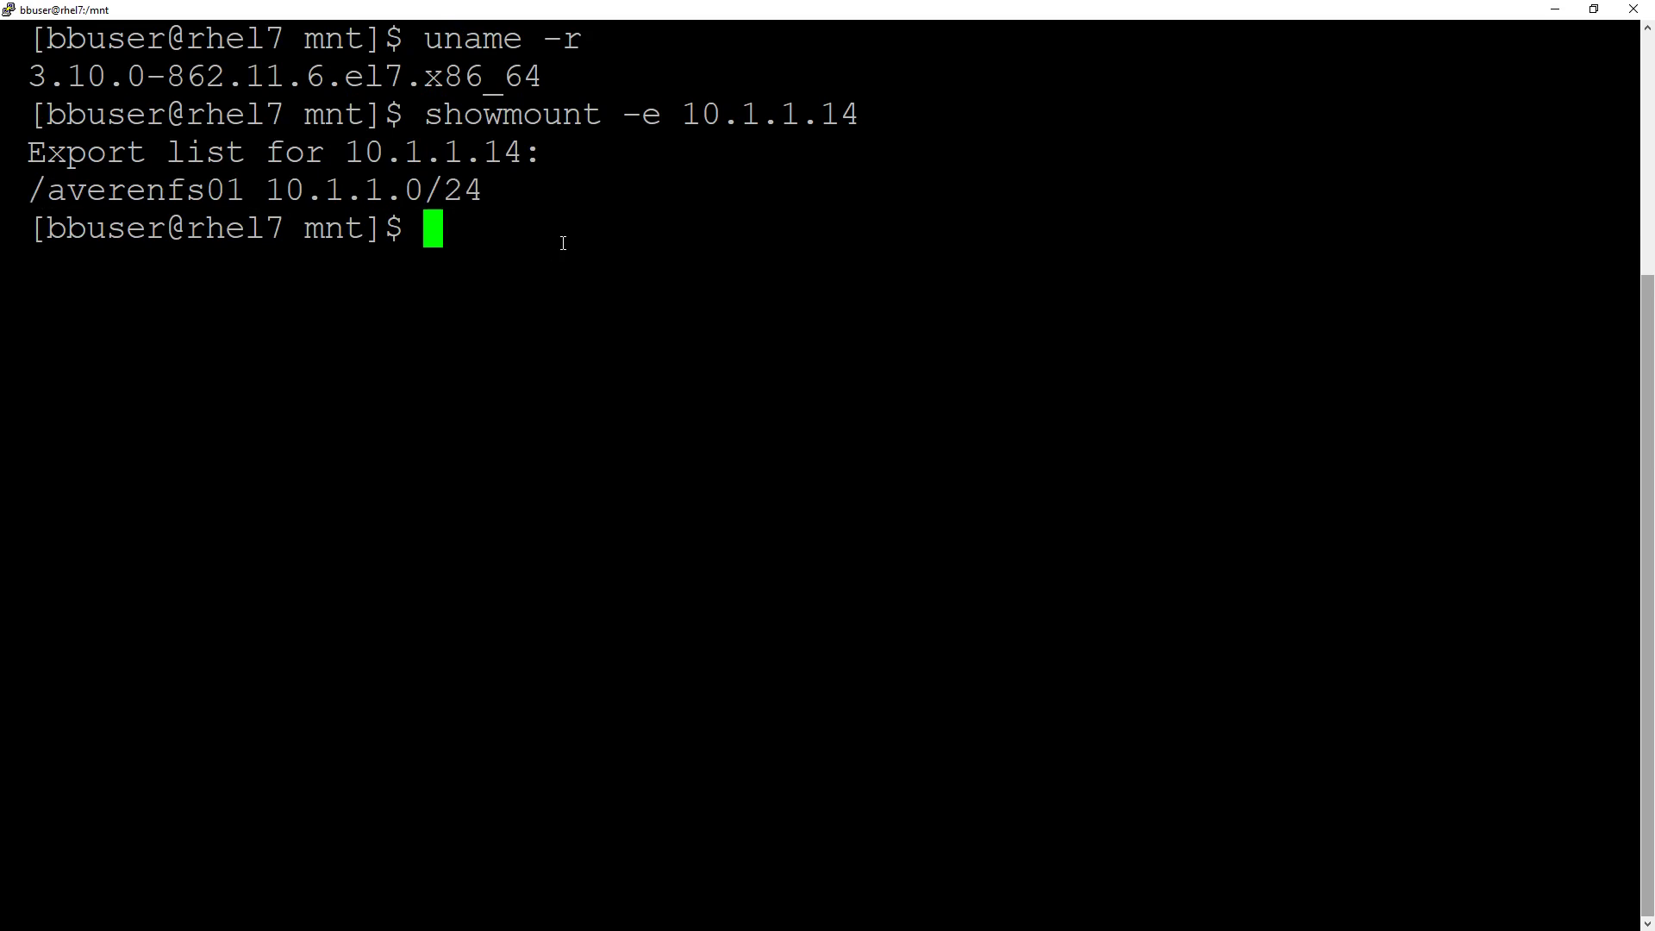
Create the mount point directory /mnt/averenfs01 with sudo mkdir
type("sudo mkdir ")
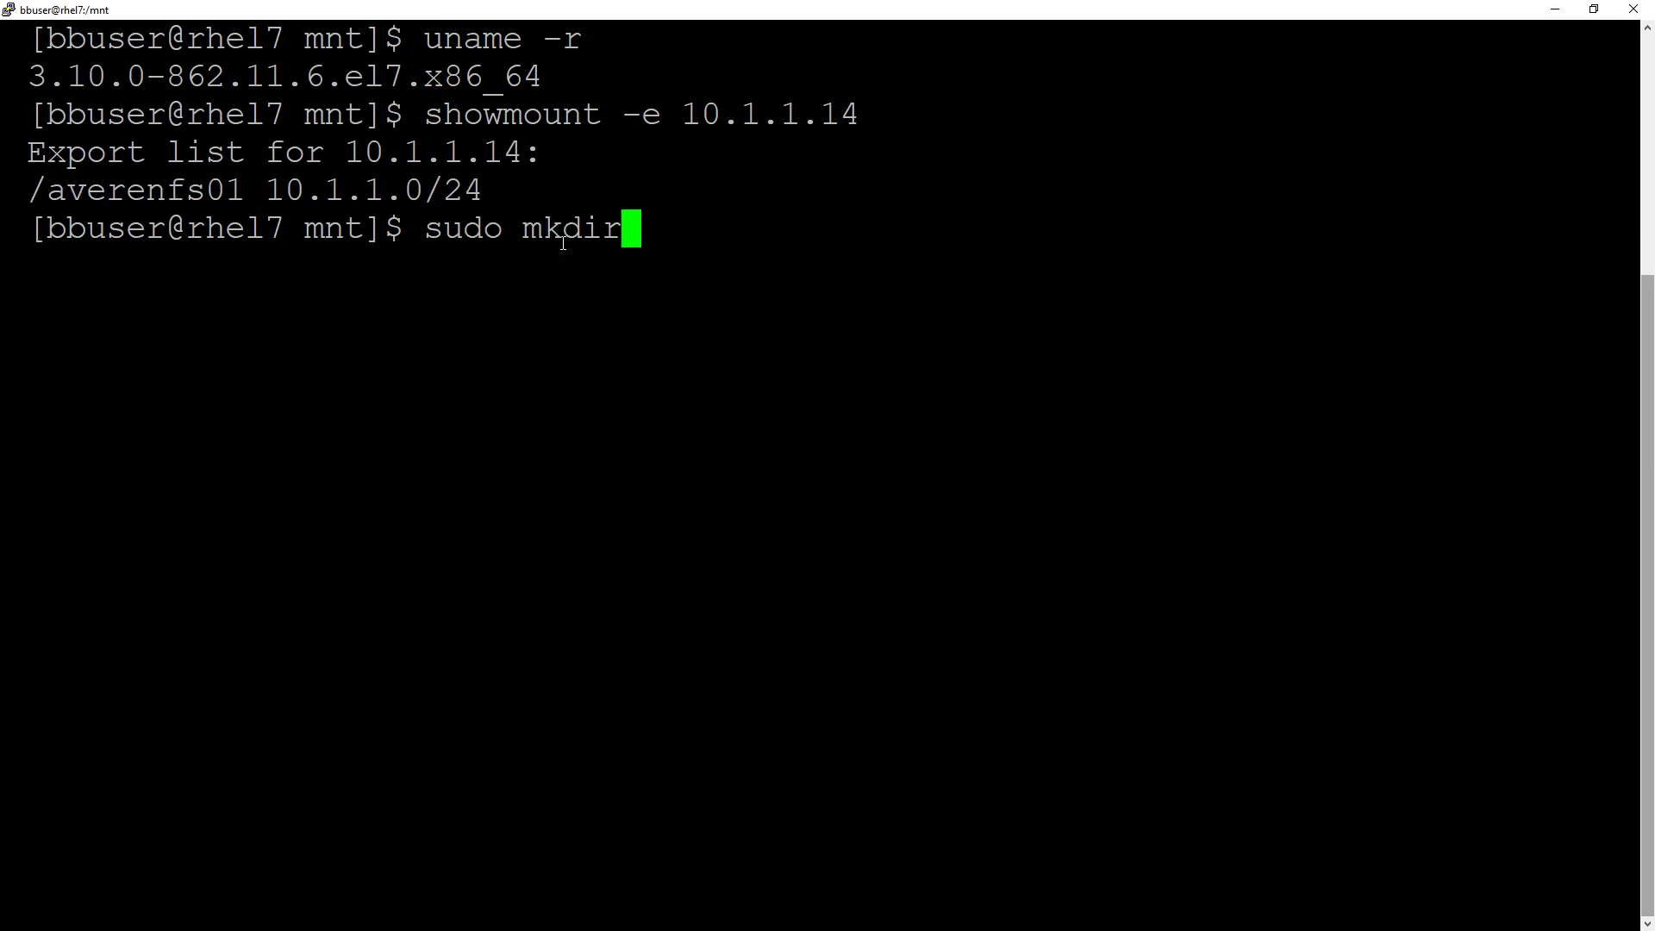
type("/mnt/ave")
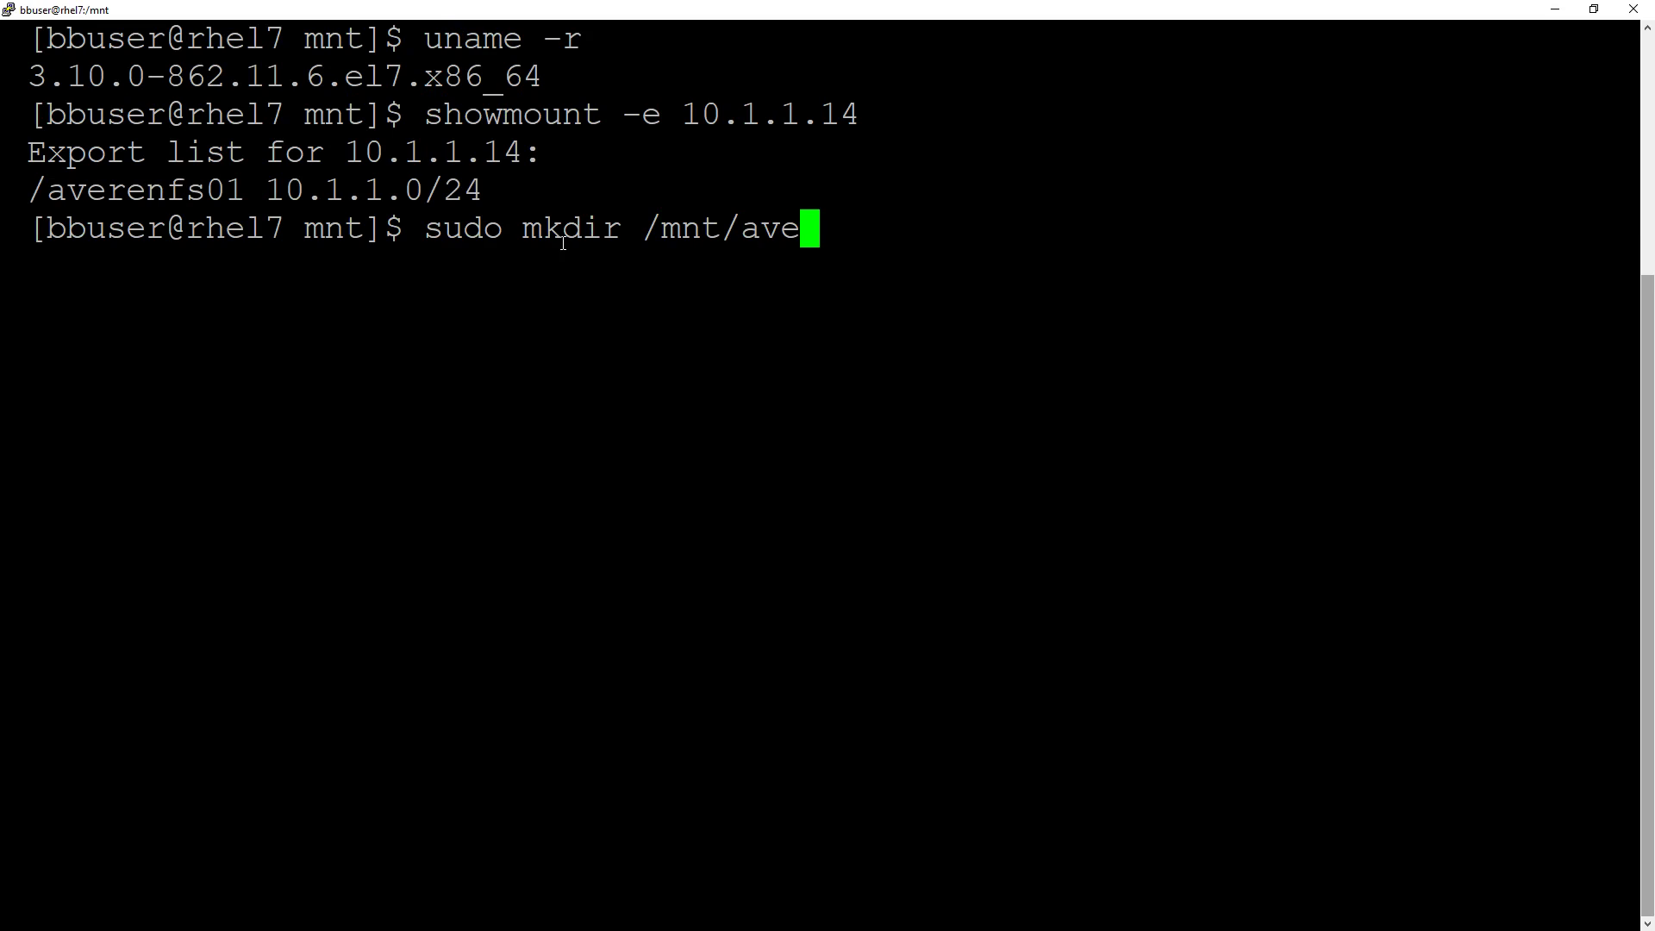
type("renfs01")
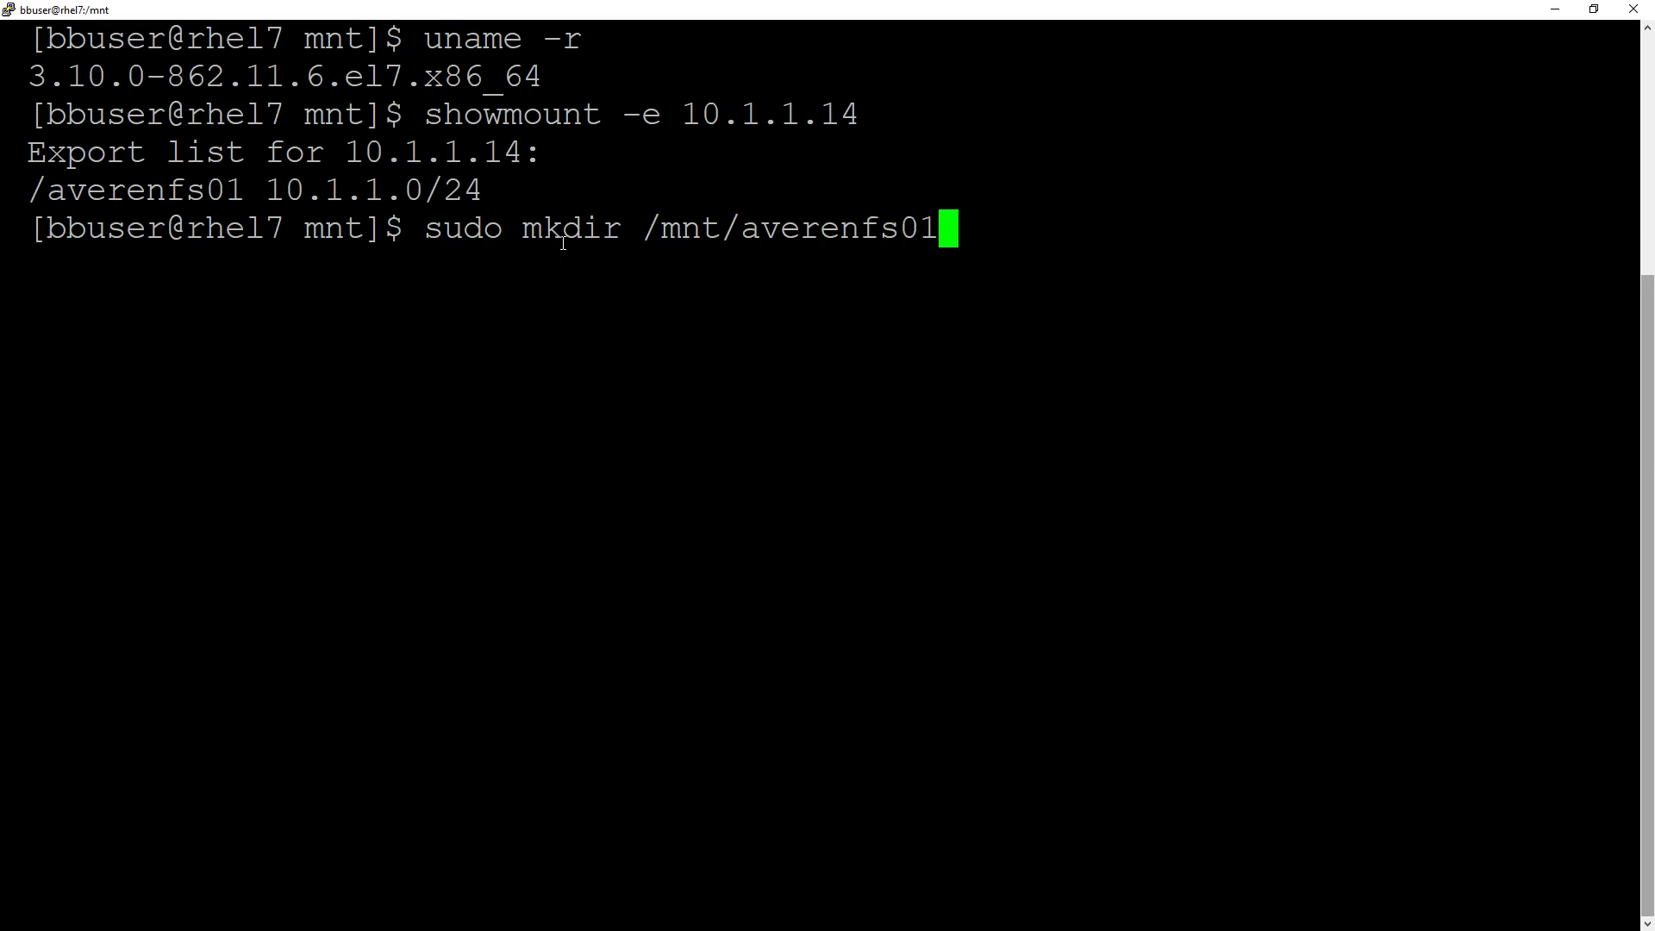
key("Return")
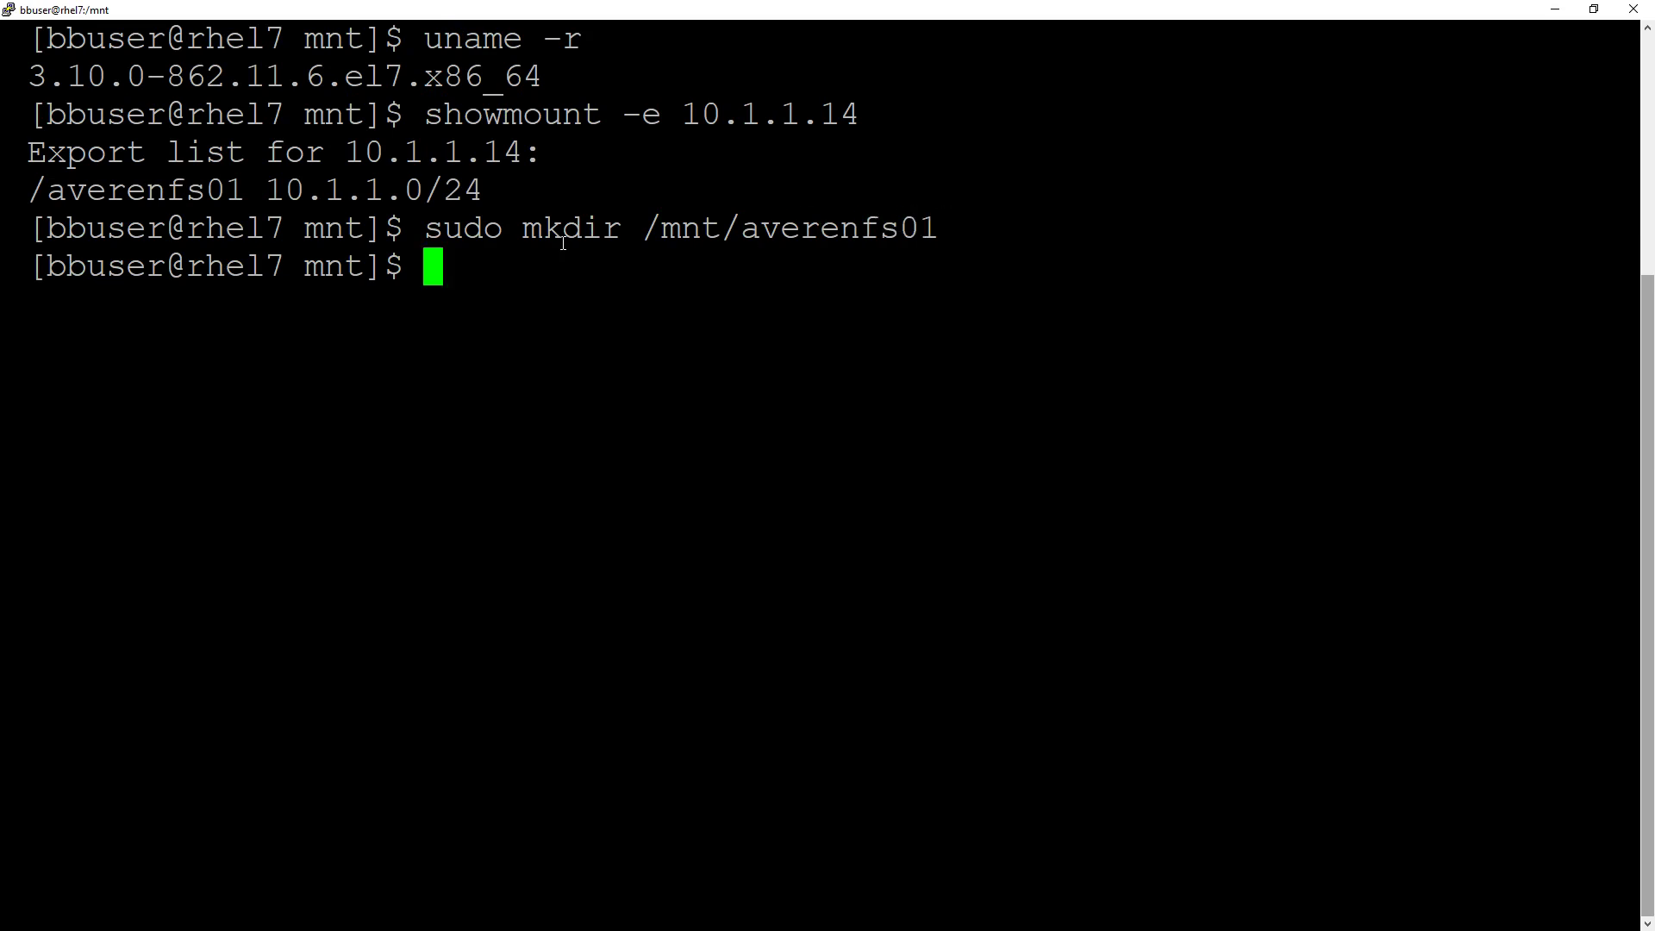
Mount the NFS share 10.1.1.14:/averenfs01 on /mnt/averenfs01 with sudo mount
type("sudo mo")
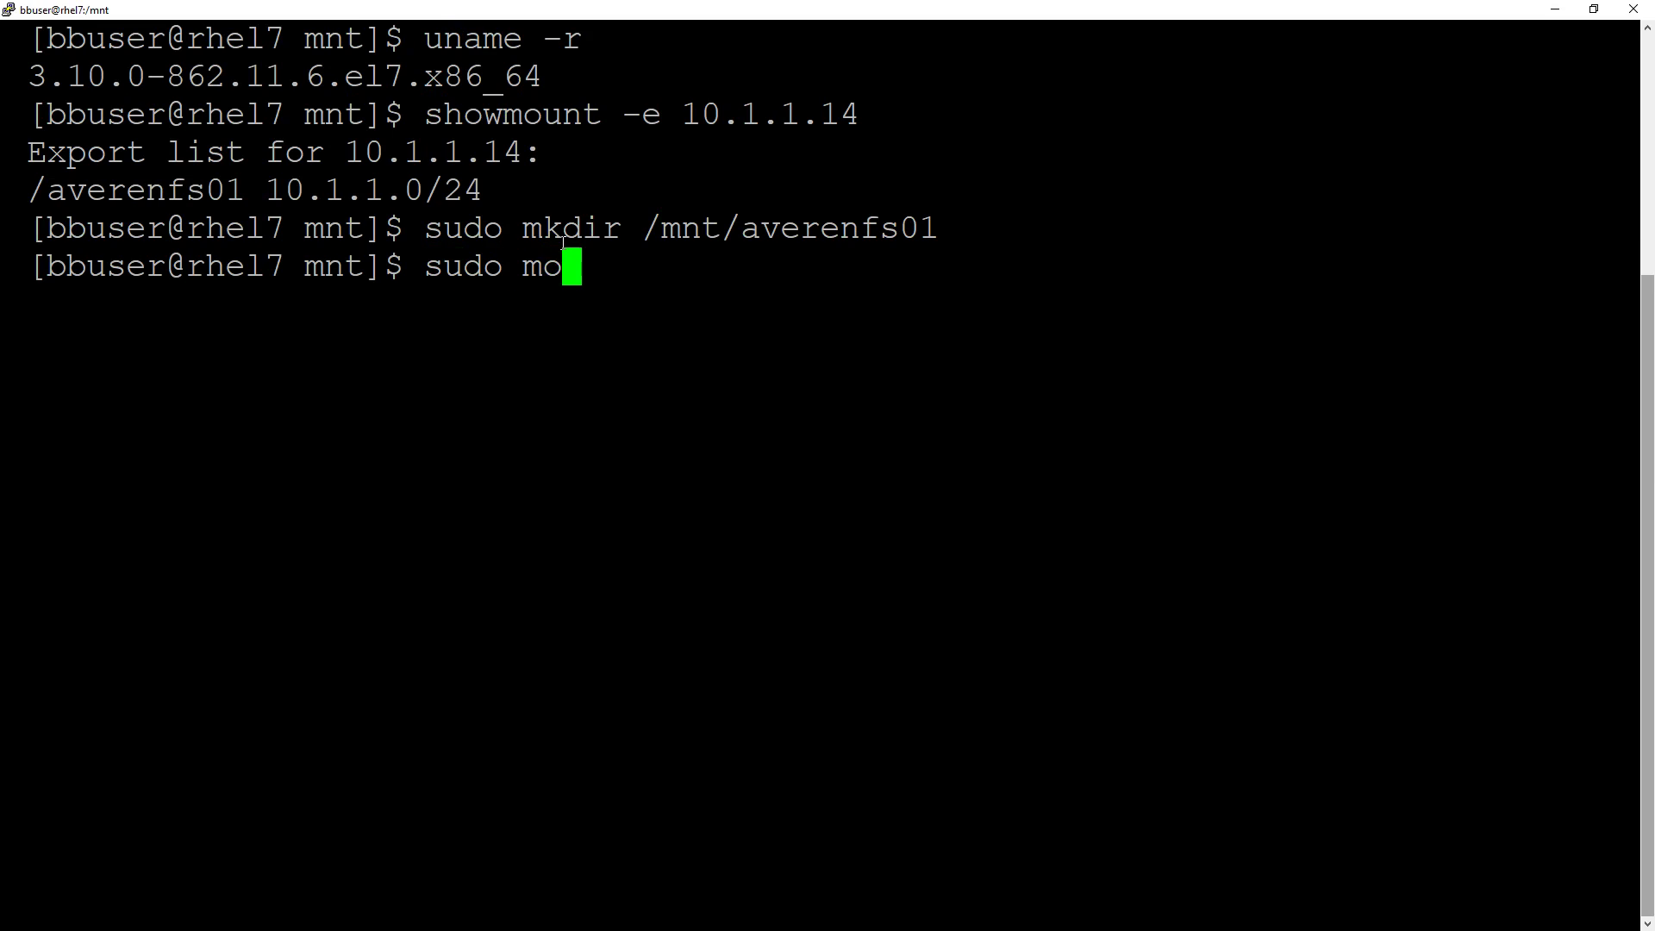
type("unt 10.1.1.")
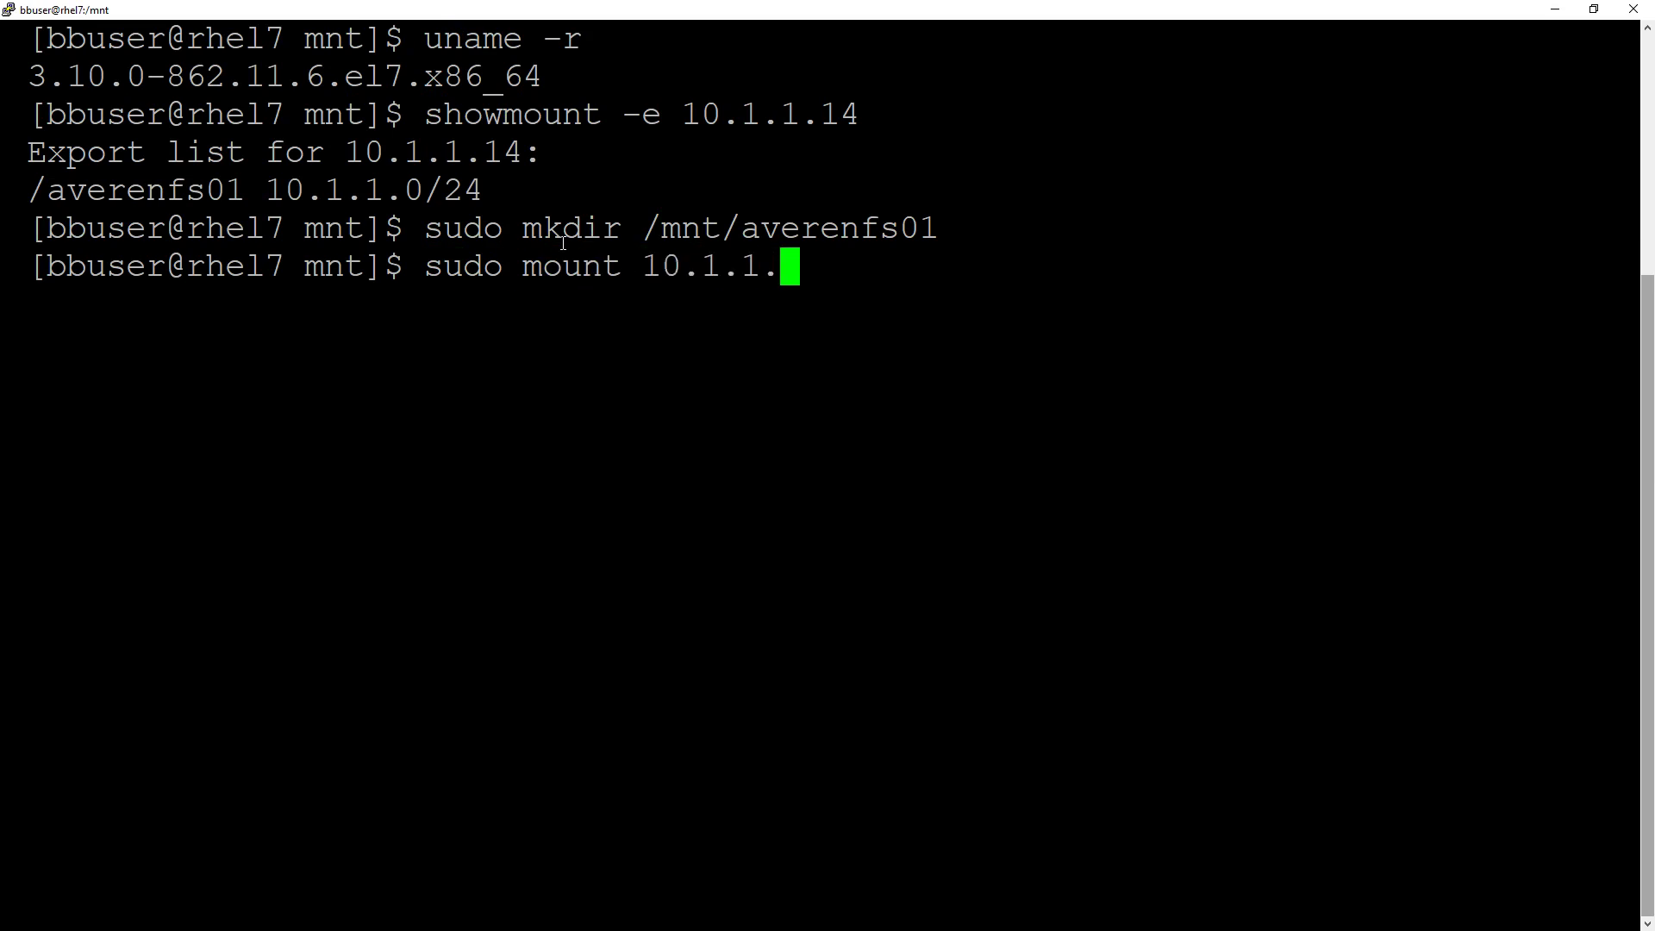
type("14:/avere")
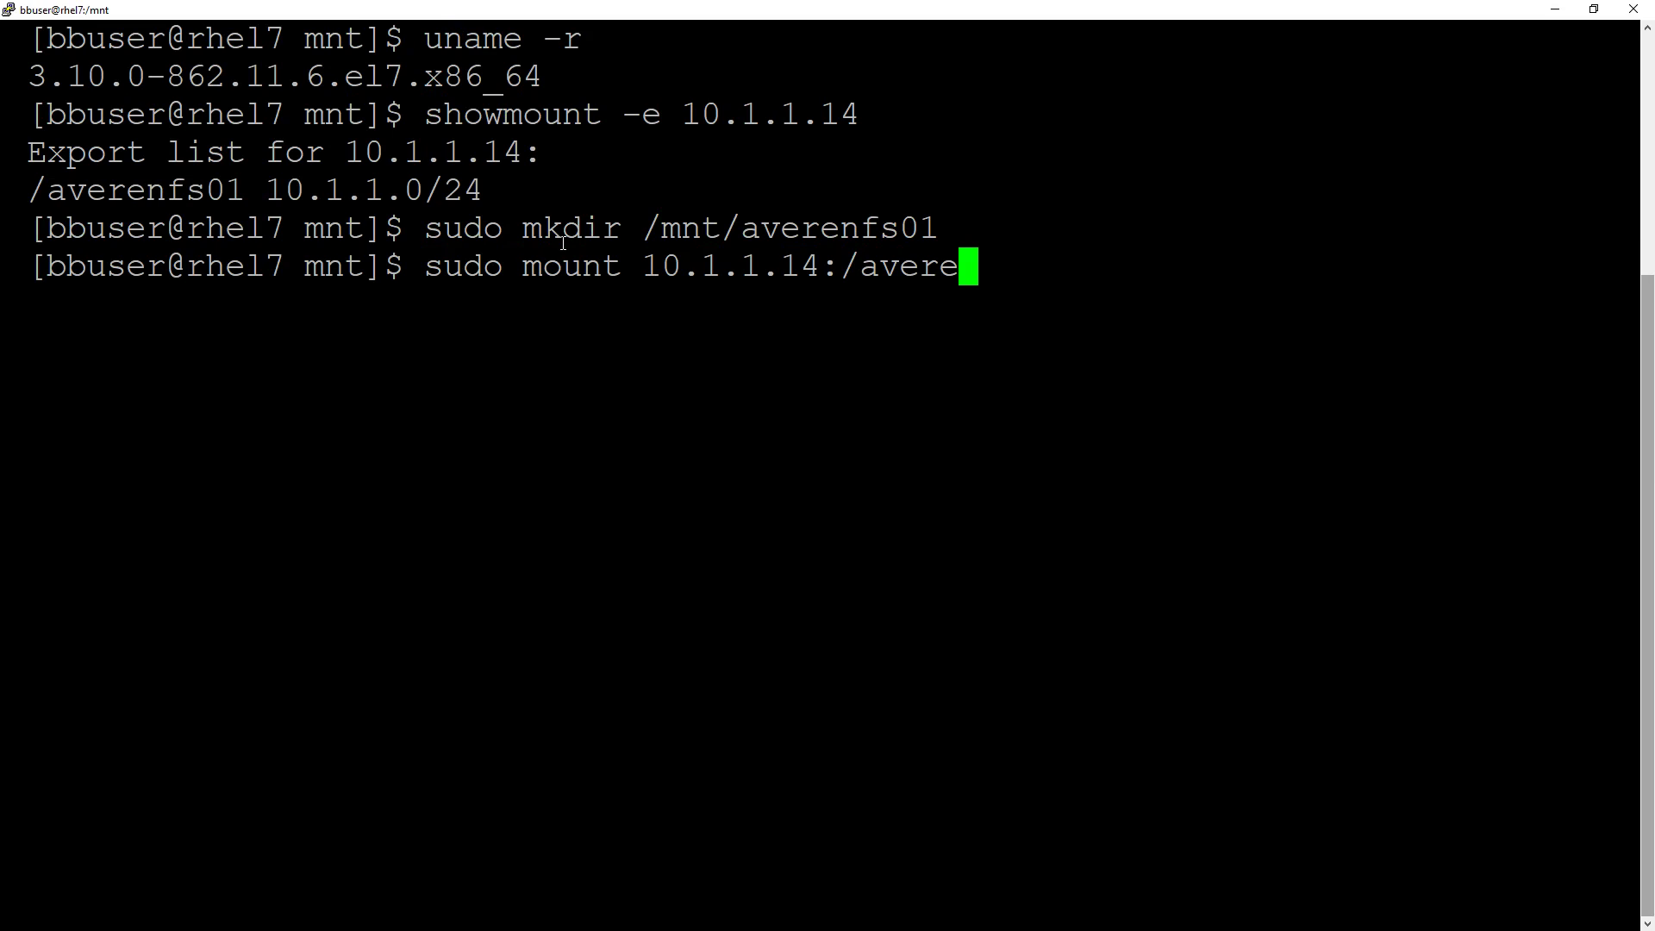
type("nfs01 ")
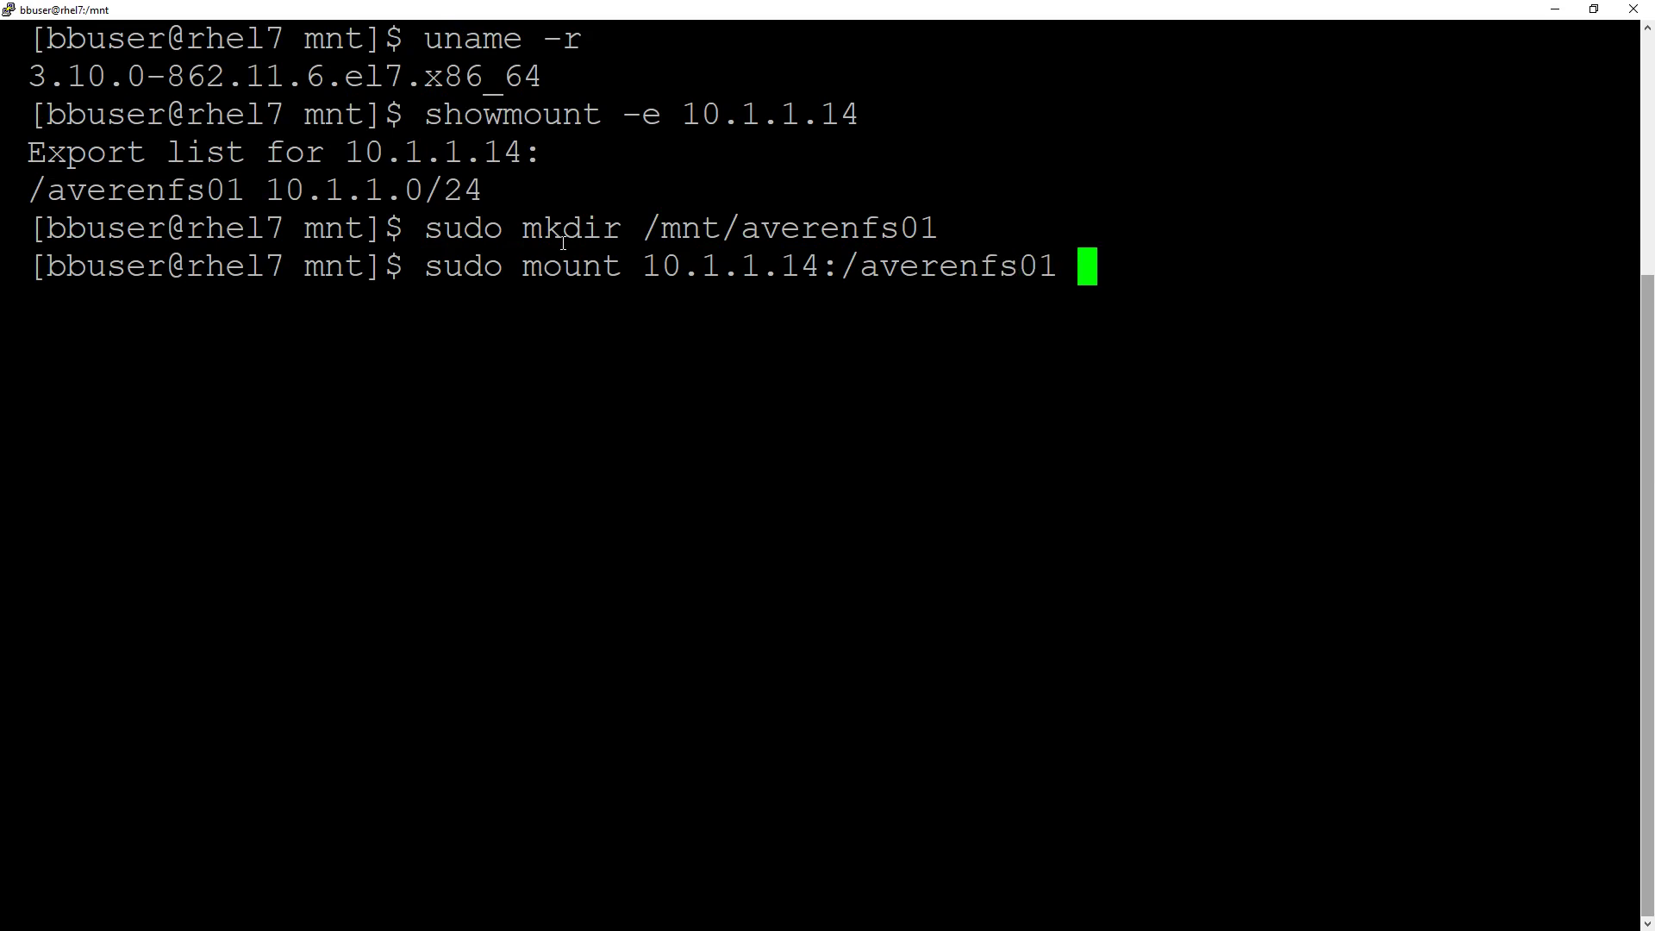
type("/mnt/")
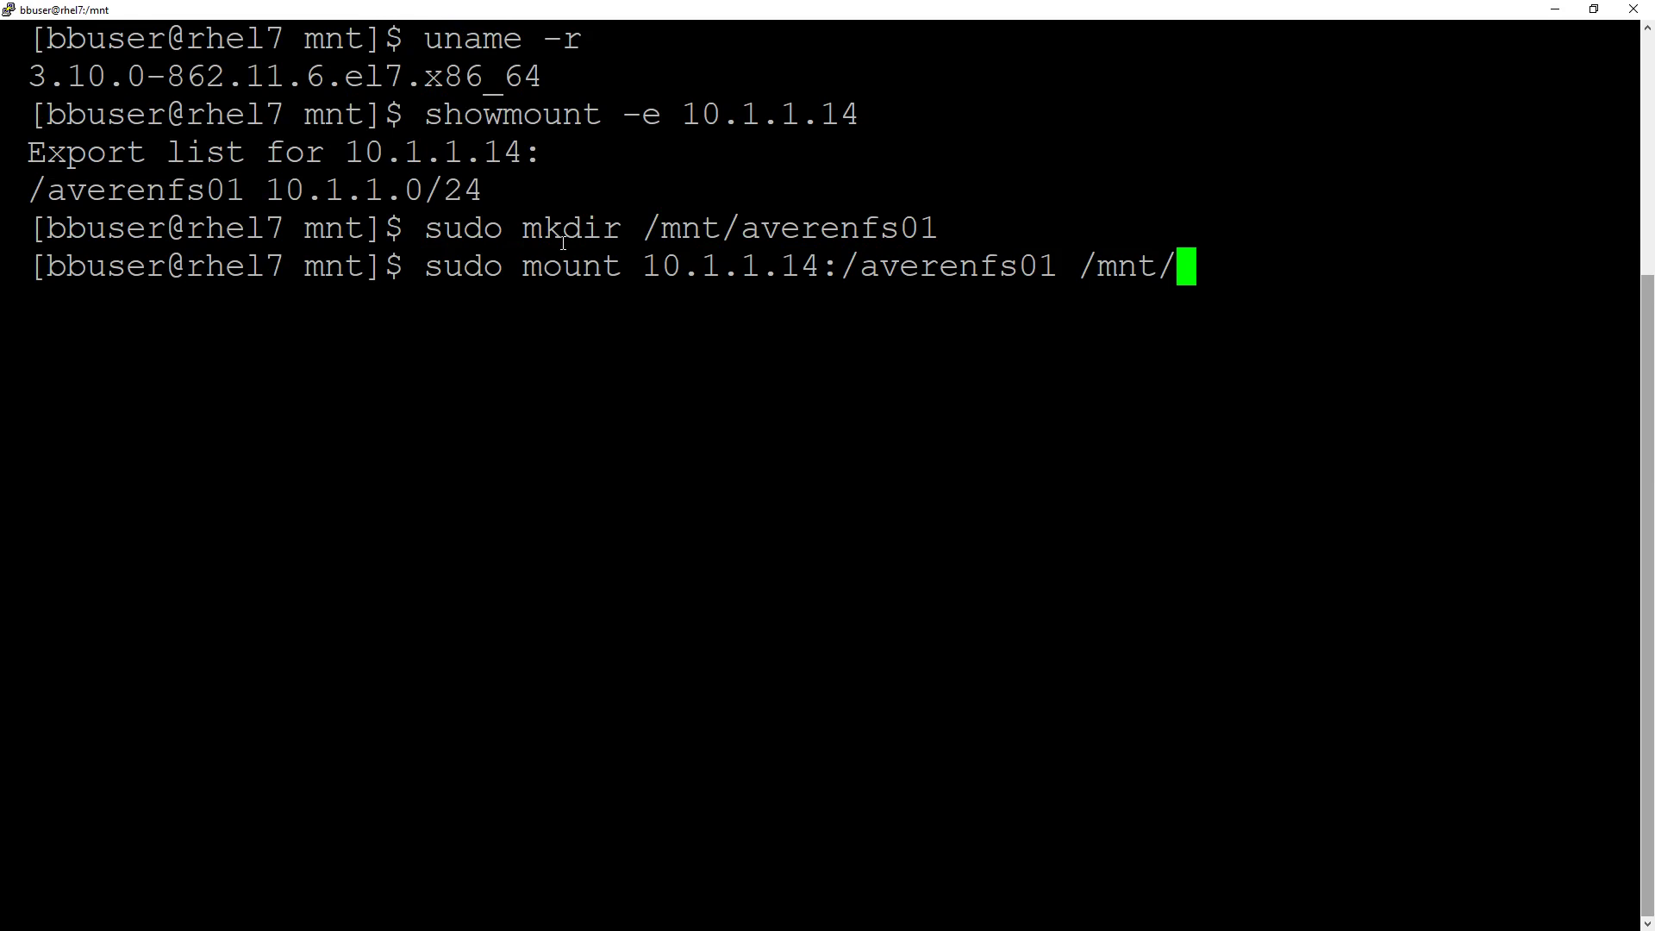
type("averenfs01")
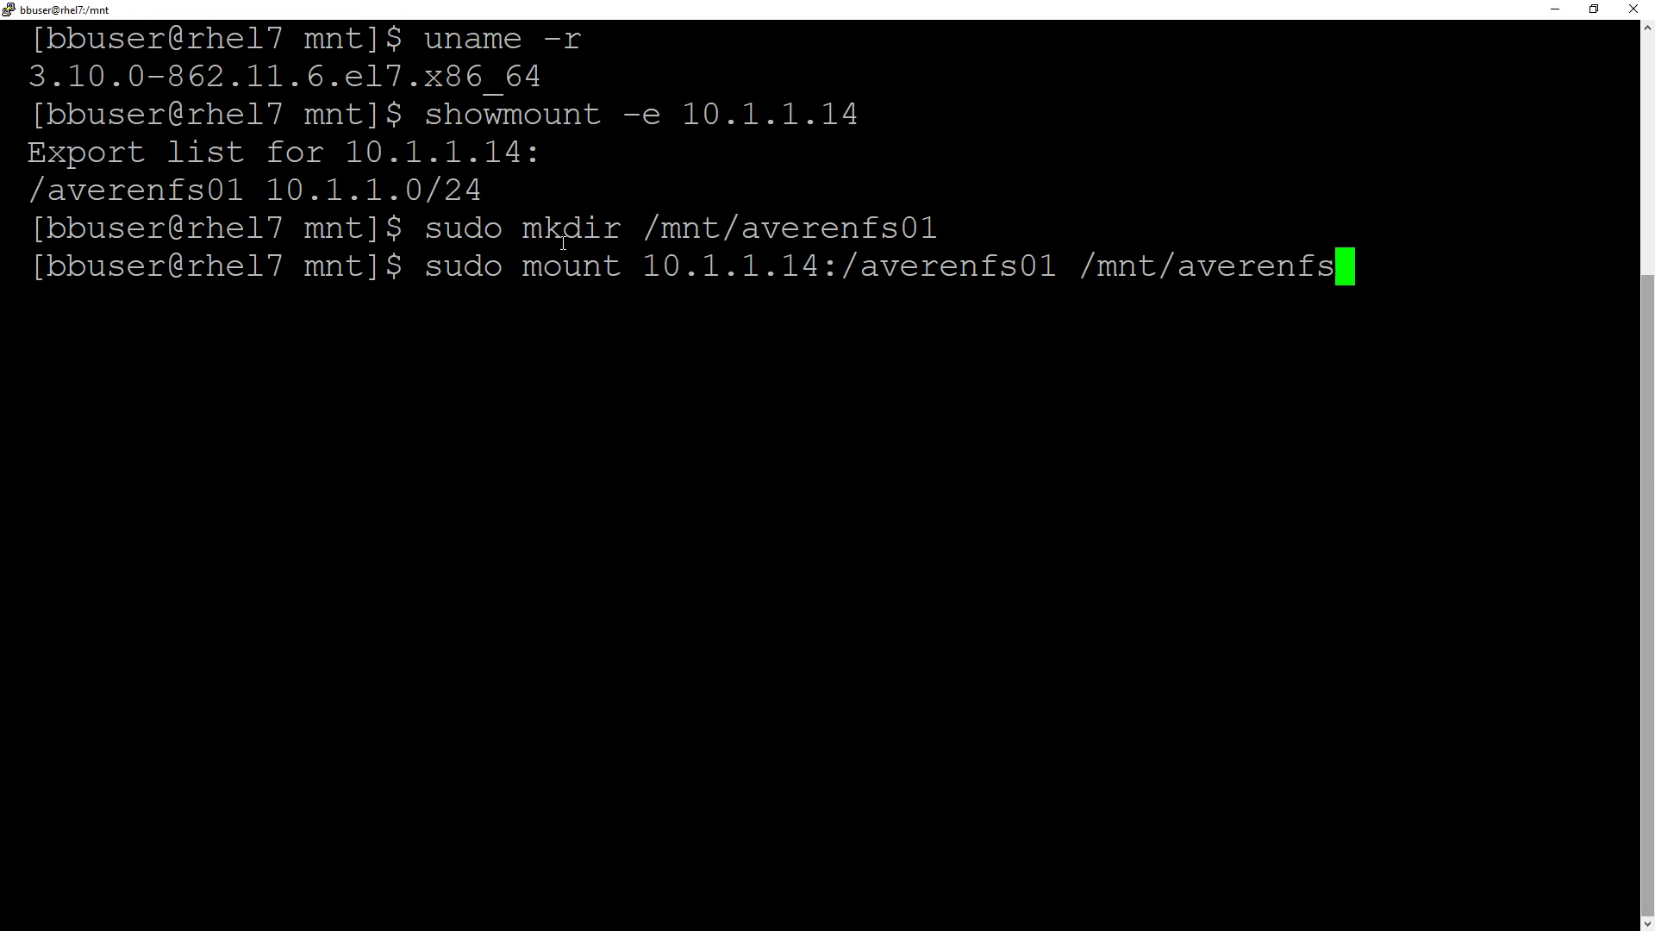
key("Return")
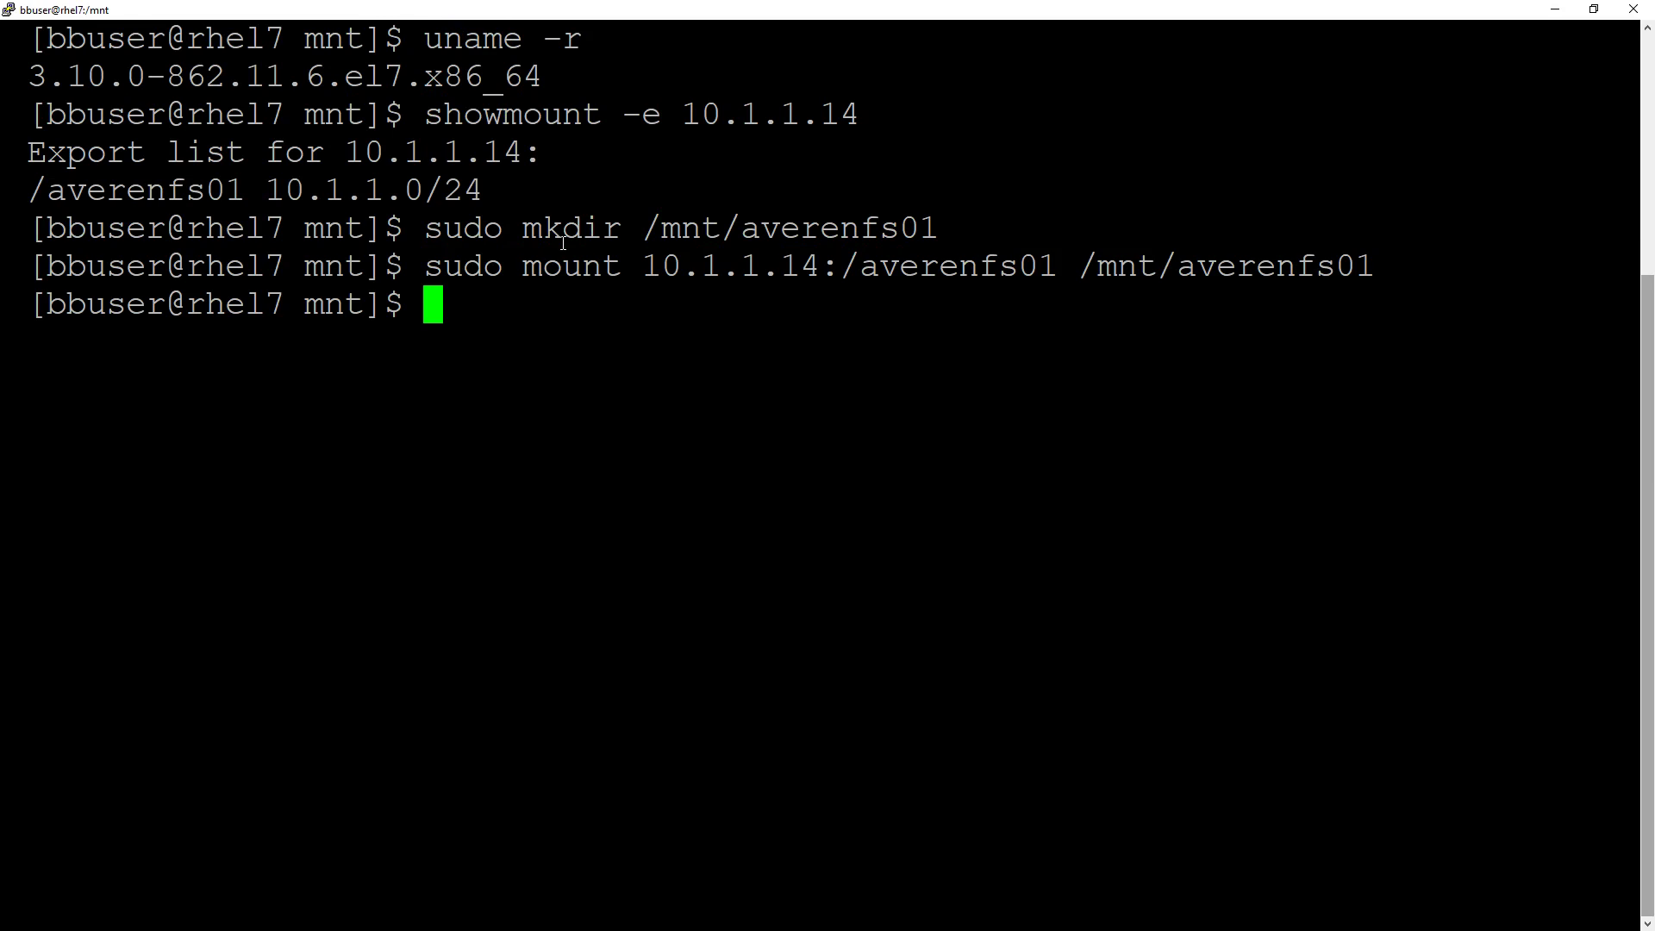
Clear the terminal, list all mounted file systems with mount, examine the 10.1.1.14:/averenfs01 entry, and clear the output
type("clear")
key("Return")
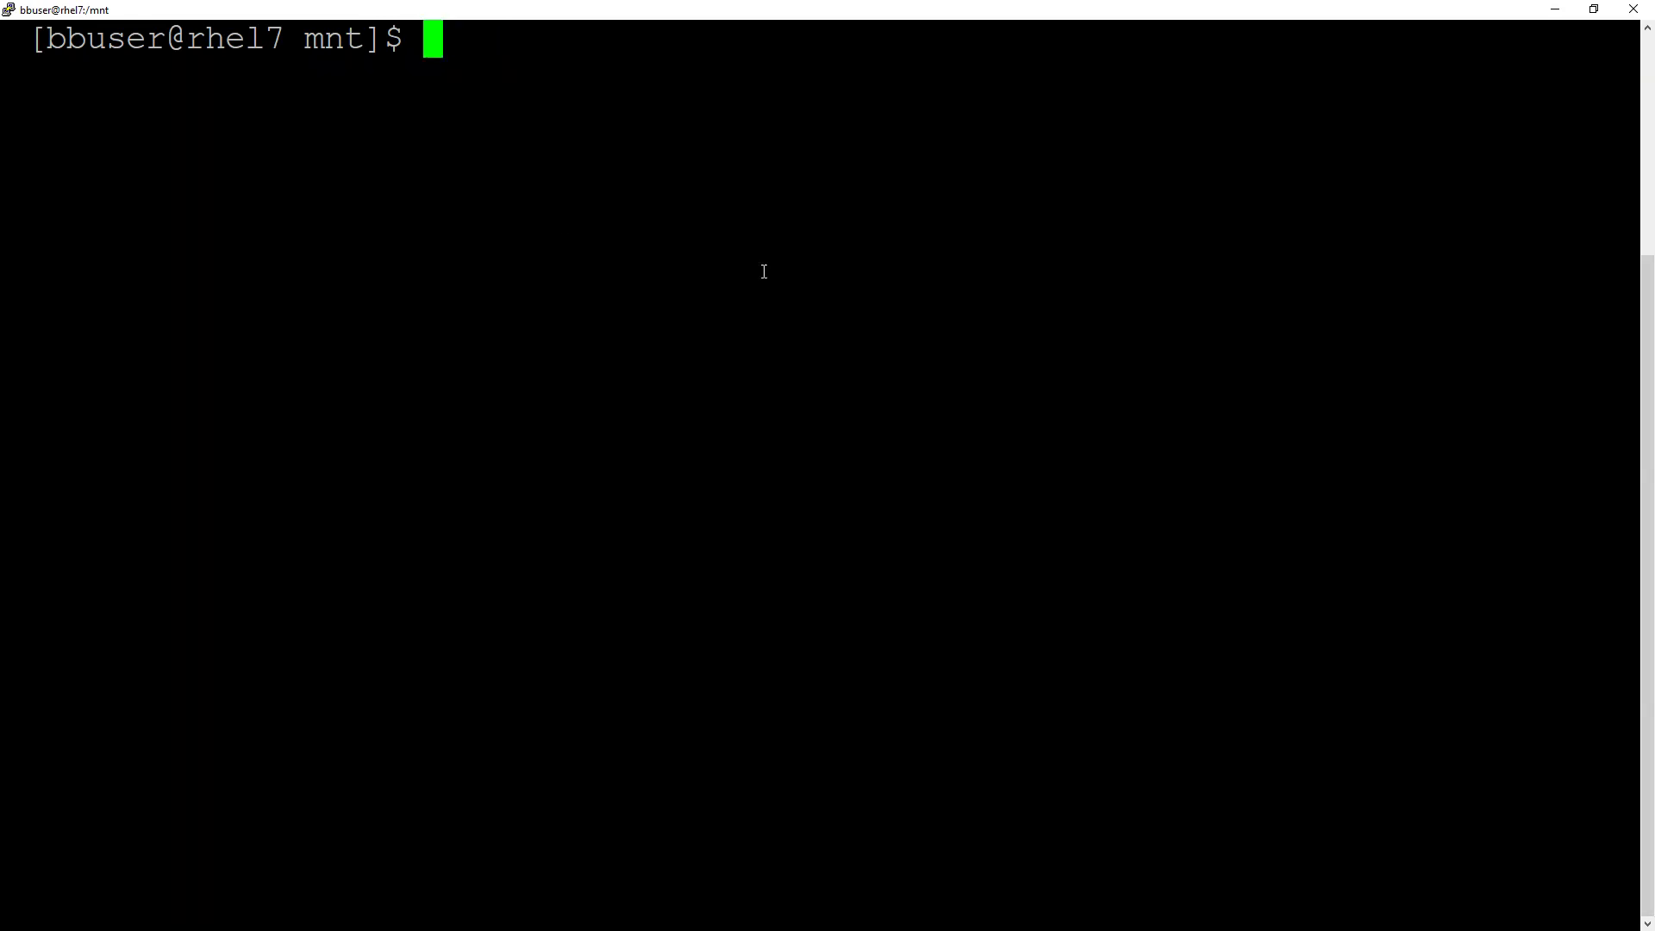
type("mount")
key("Return")
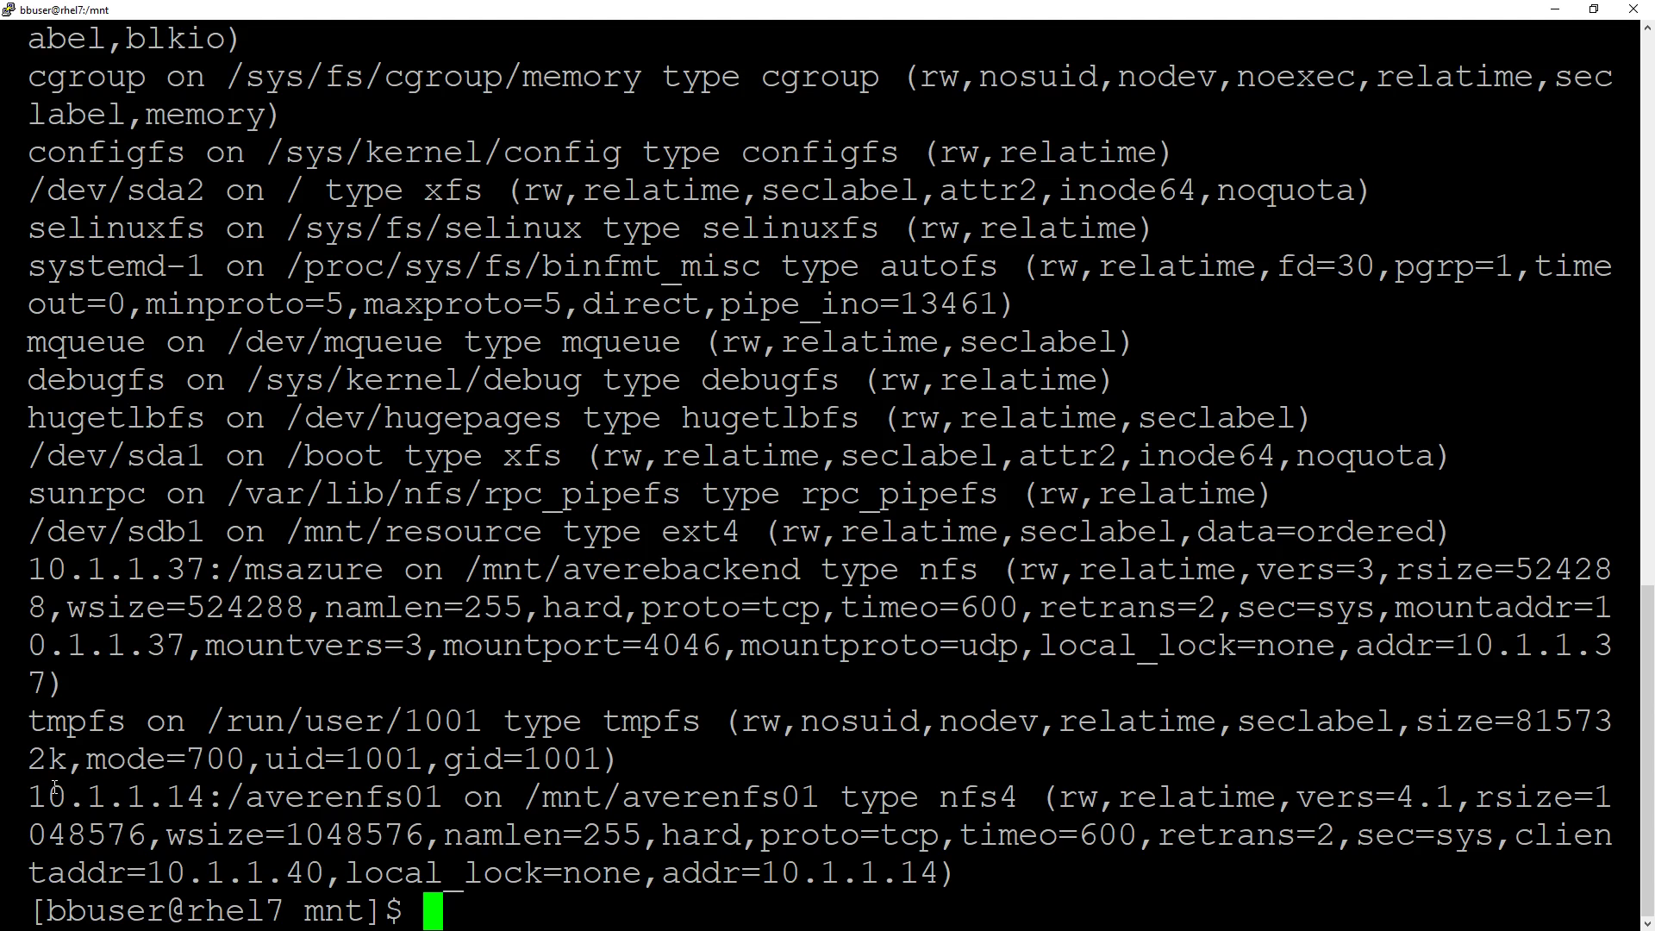
left_click_drag(57, 798, 1044, 886)
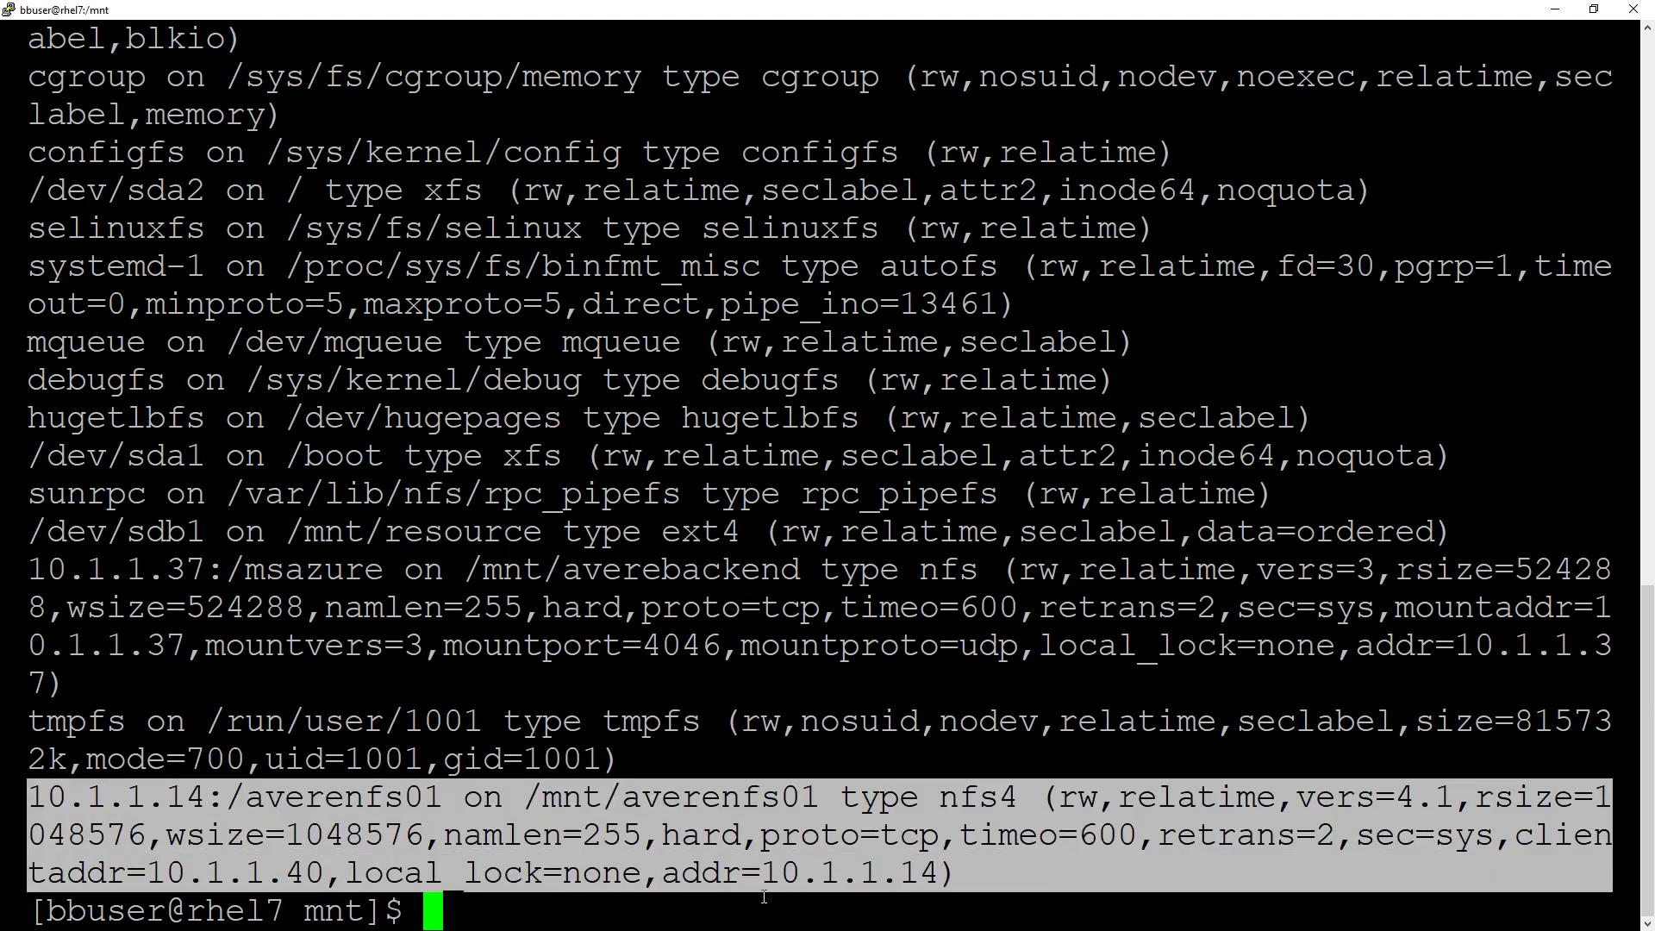
left_click(625, 919)
type("clear")
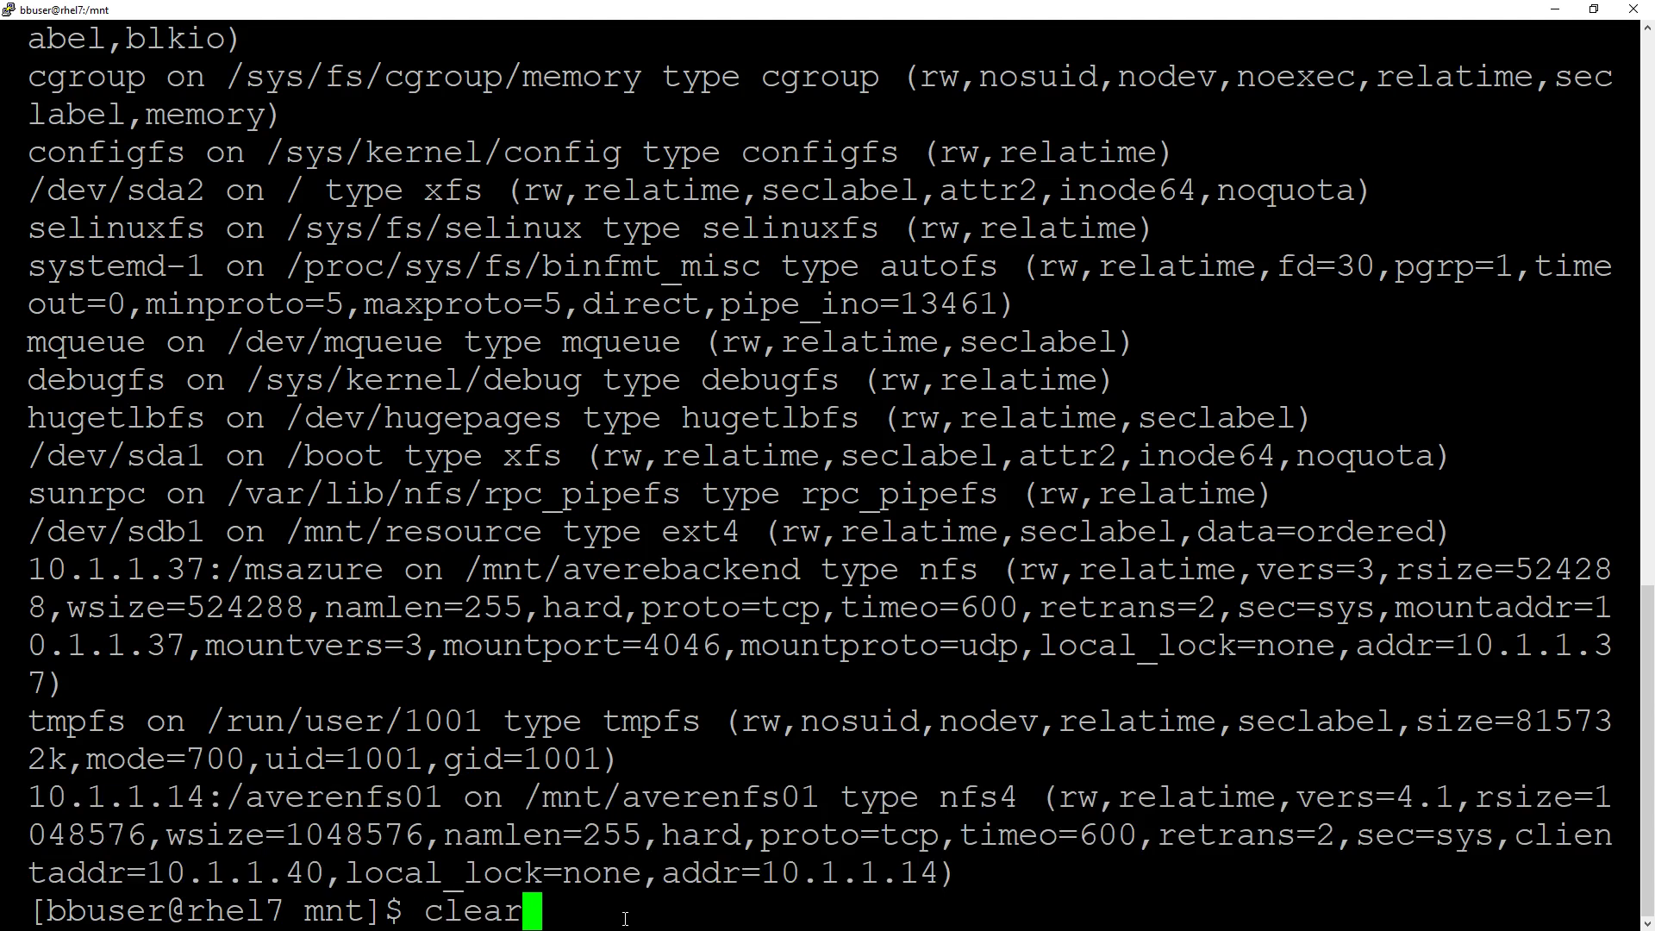
key("Return")
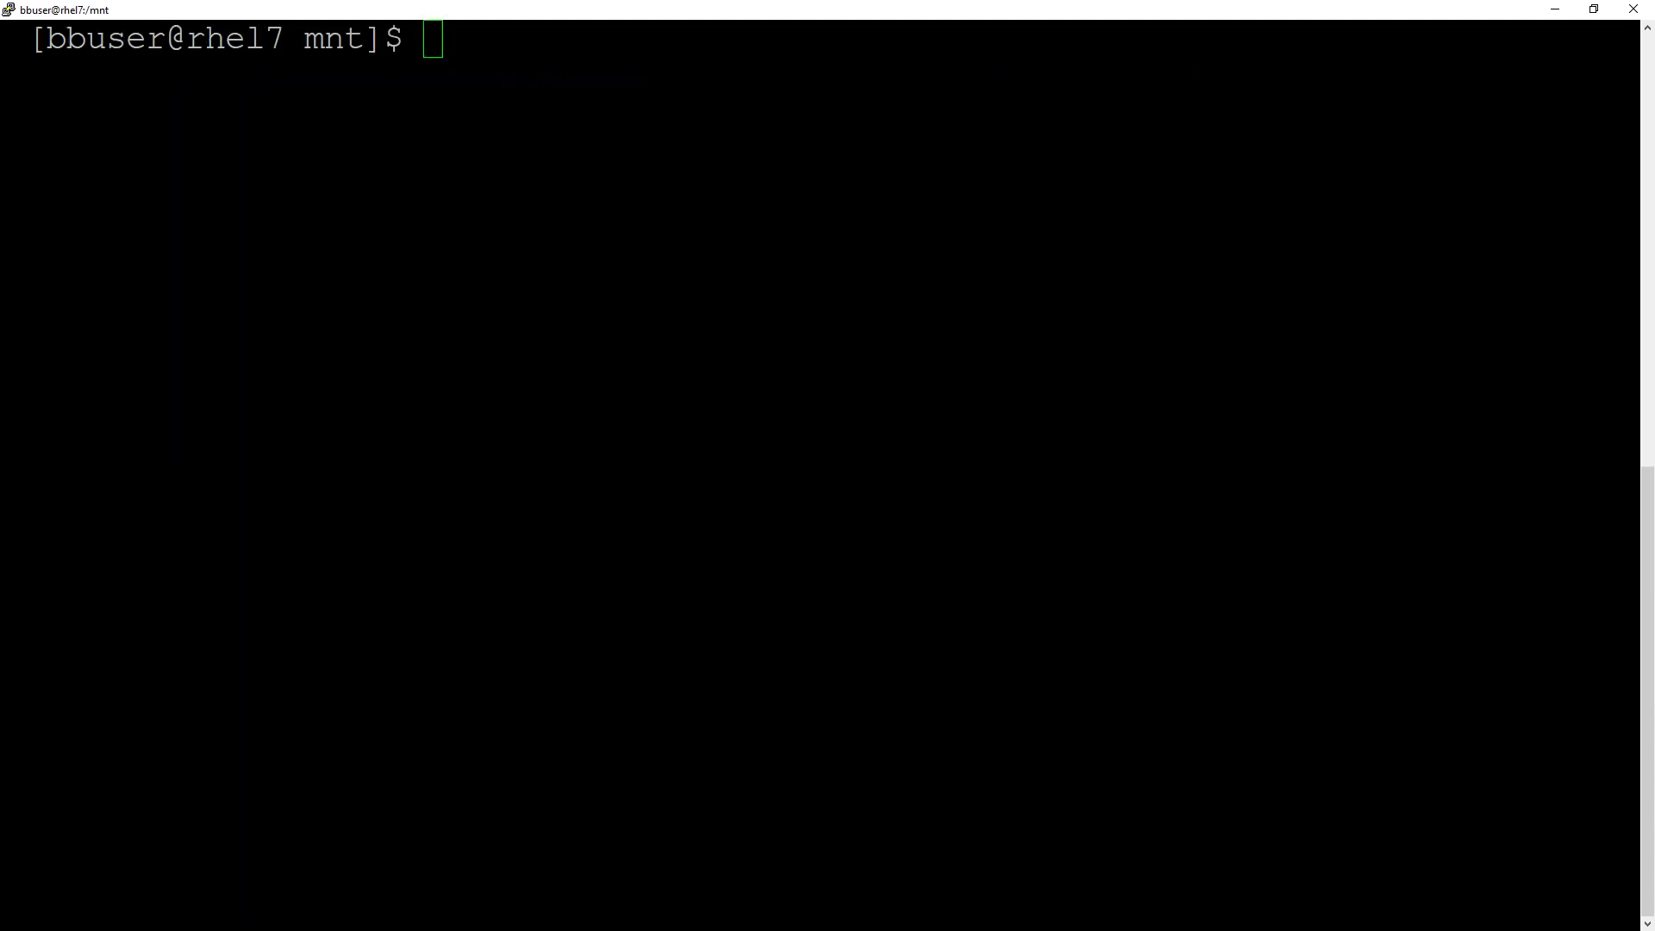